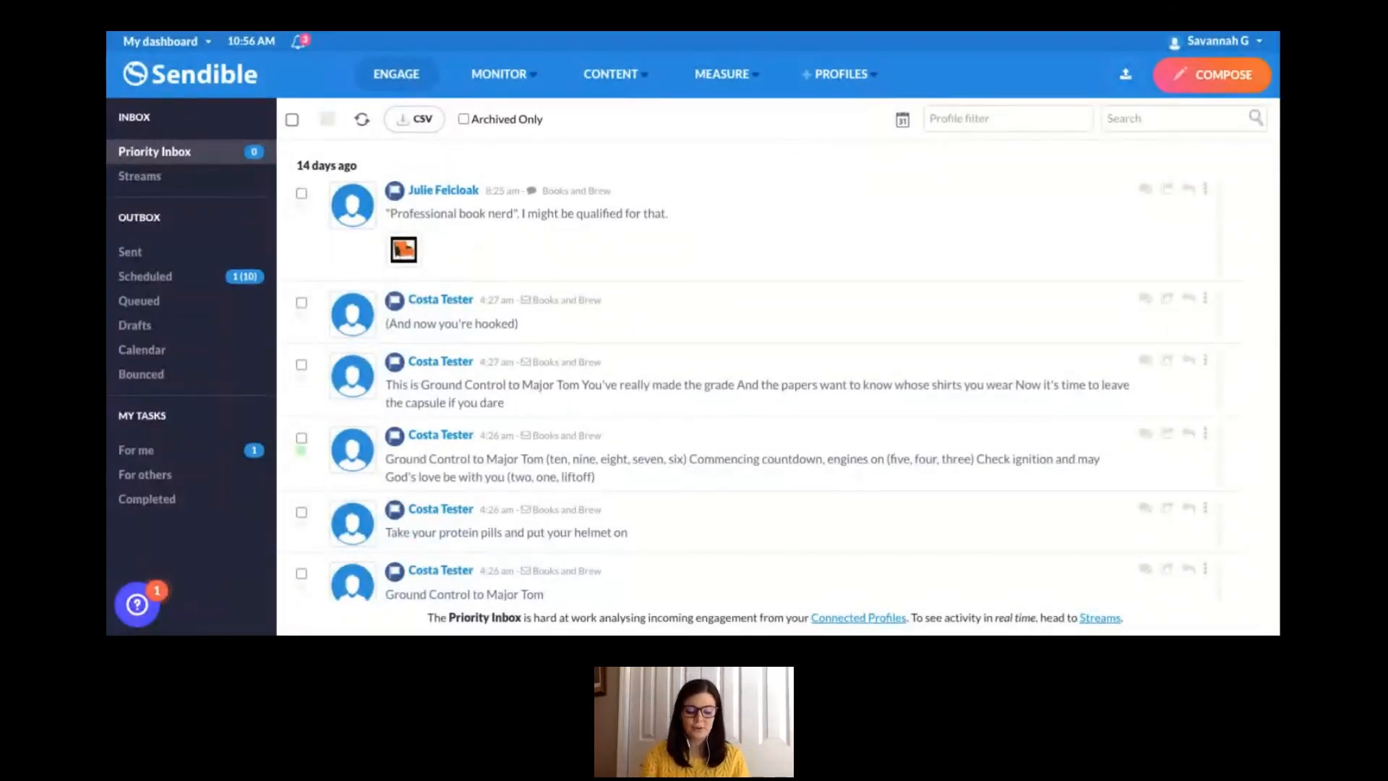
# - Open the content feeds and view the articles in the Sendible Insights feed
pyautogui.click(610, 81)
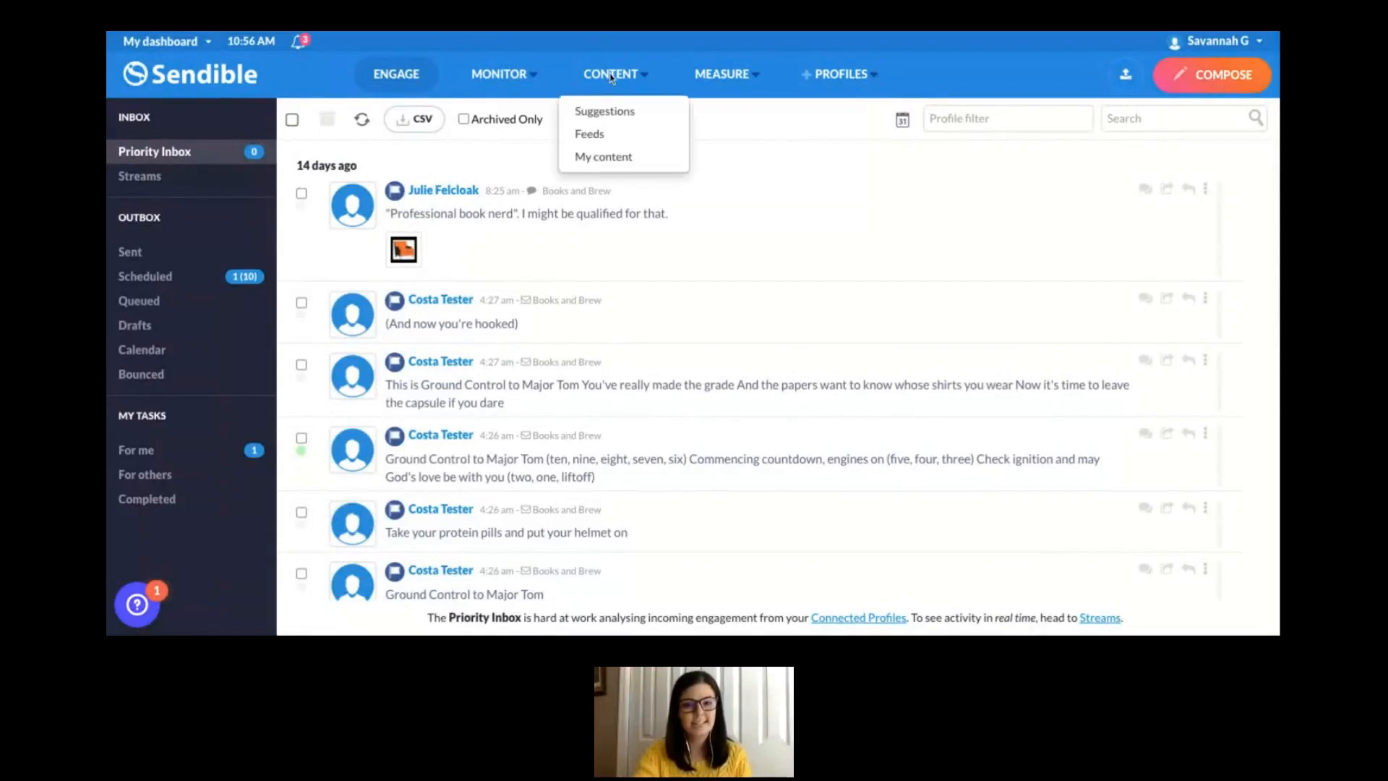
pyautogui.click(599, 141)
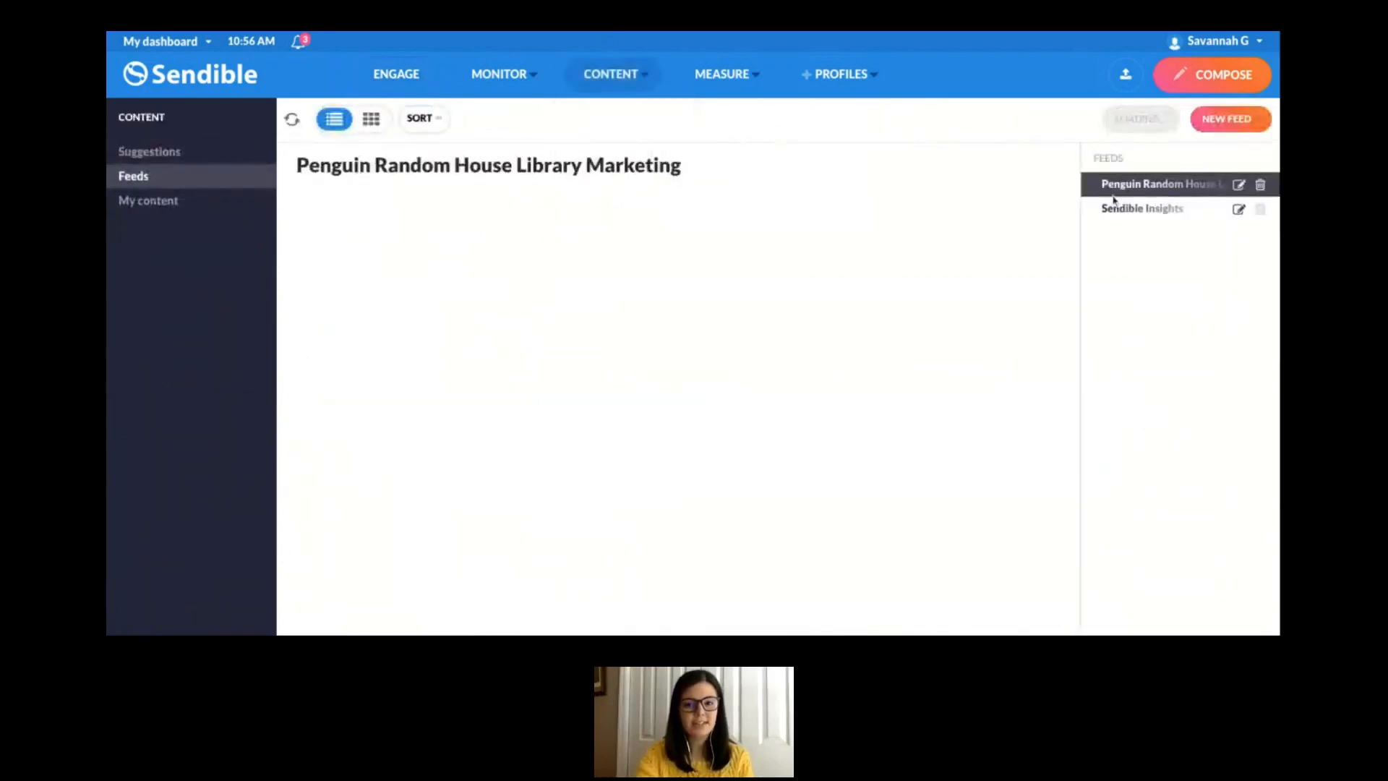
pyautogui.click(1139, 217)
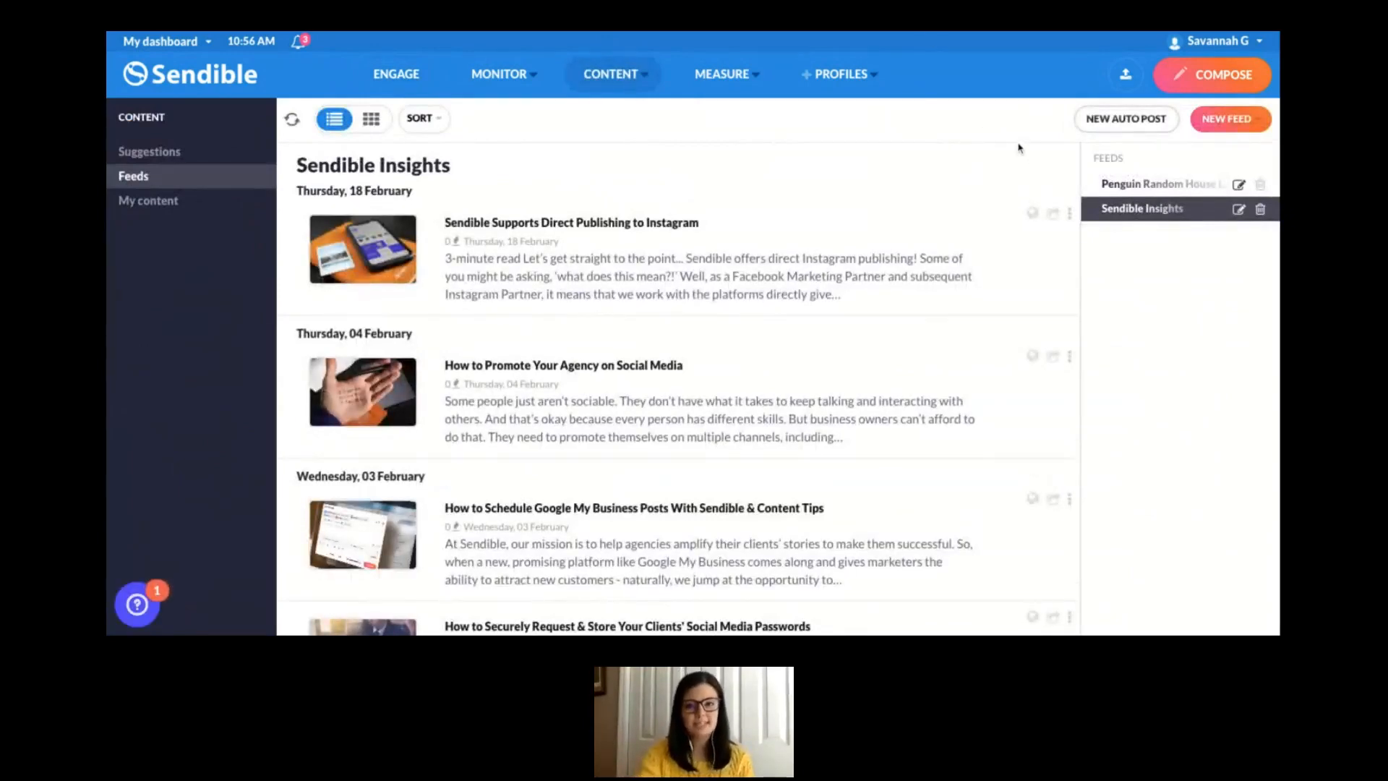
pyautogui.click(1257, 121)
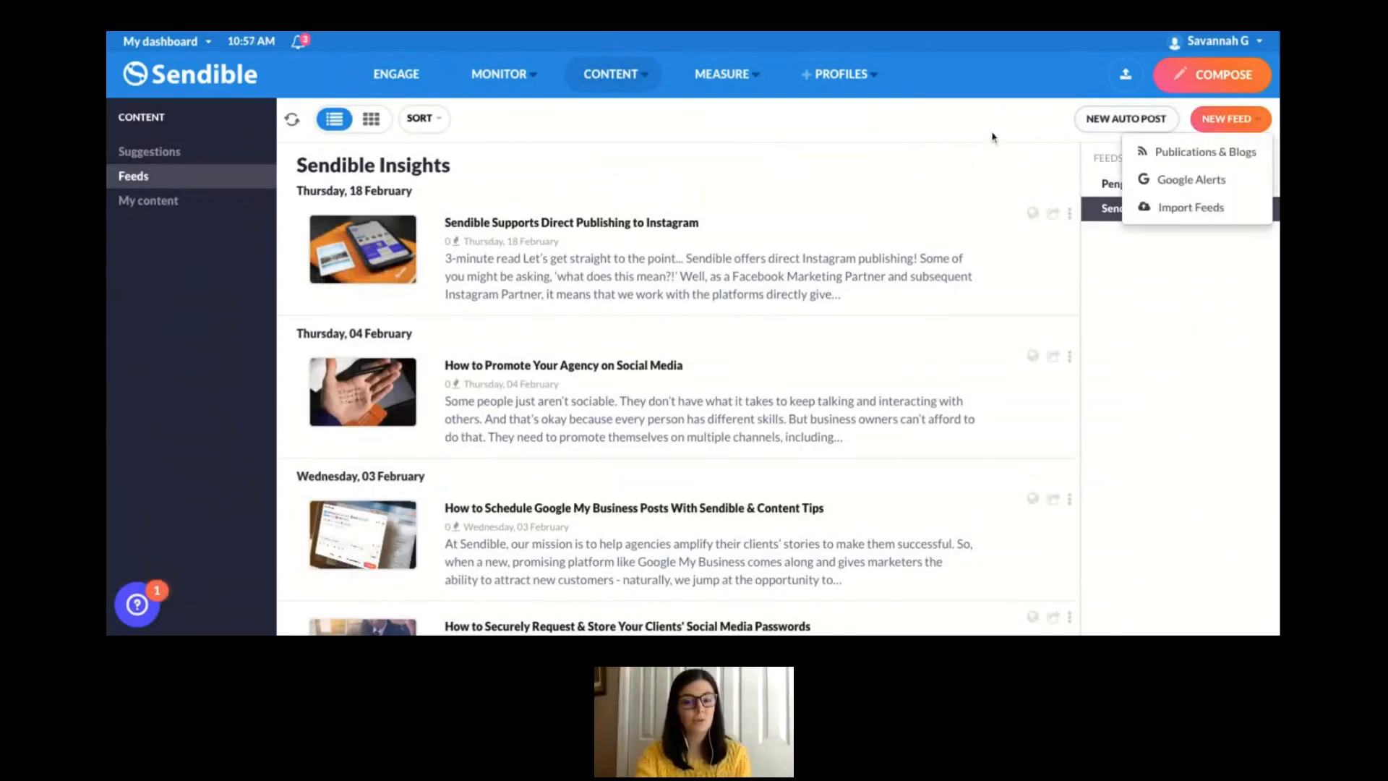
pyautogui.click(993, 136)
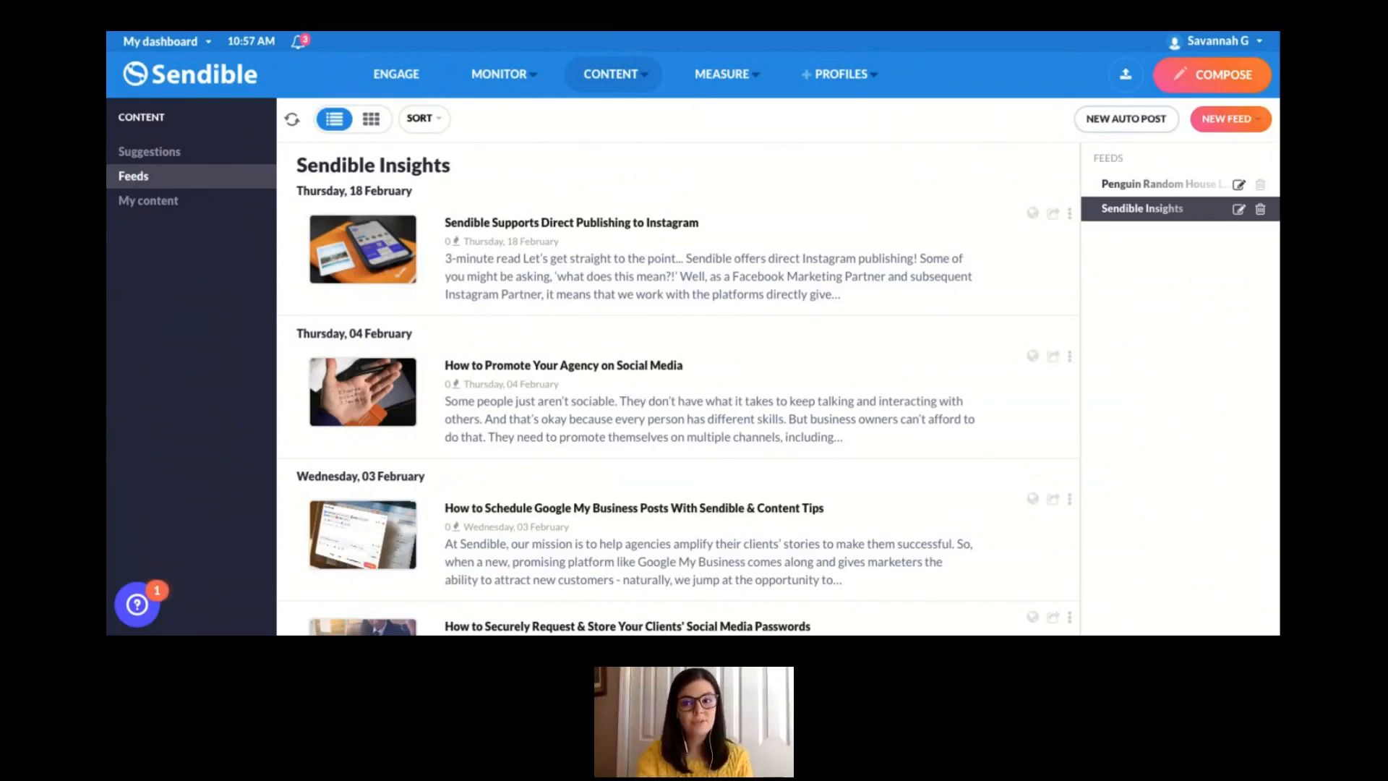
pyautogui.click(1233, 118)
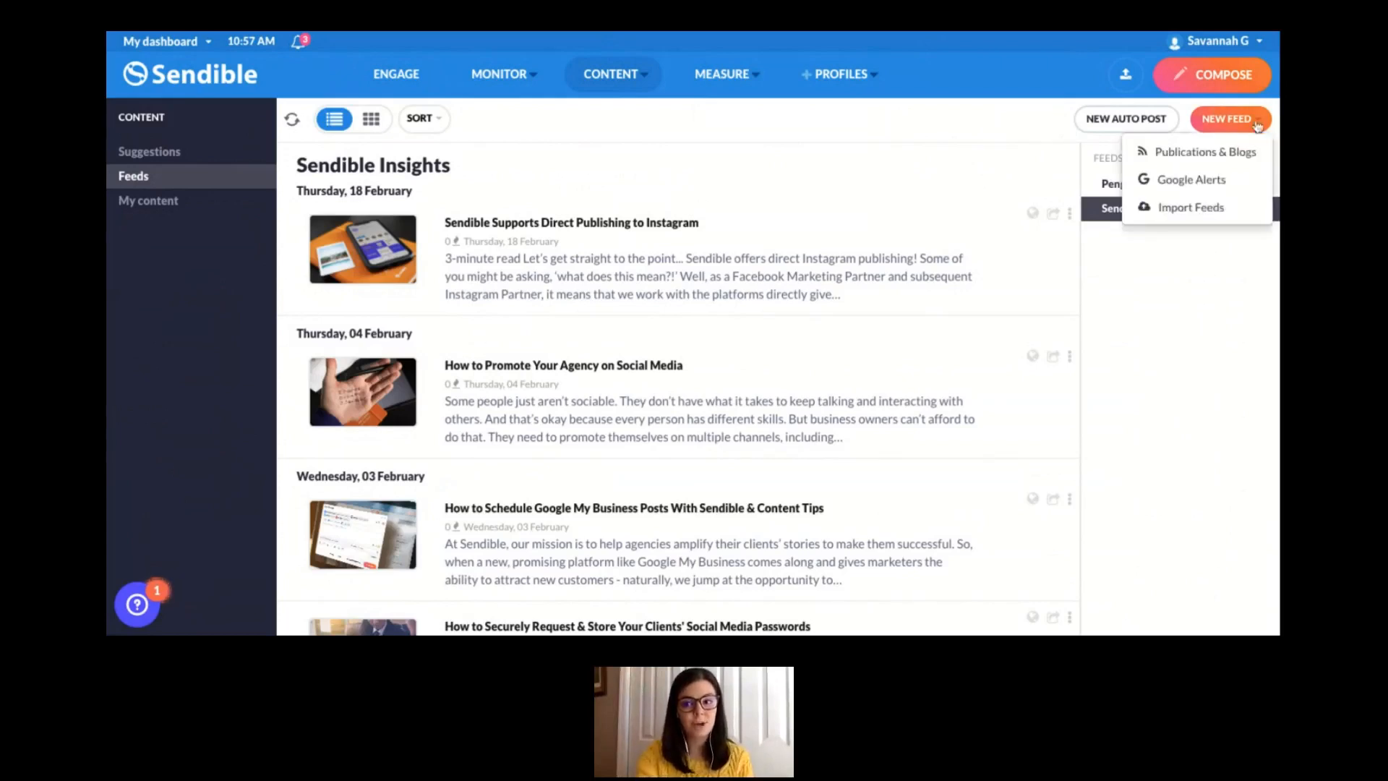
pyautogui.click(1029, 107)
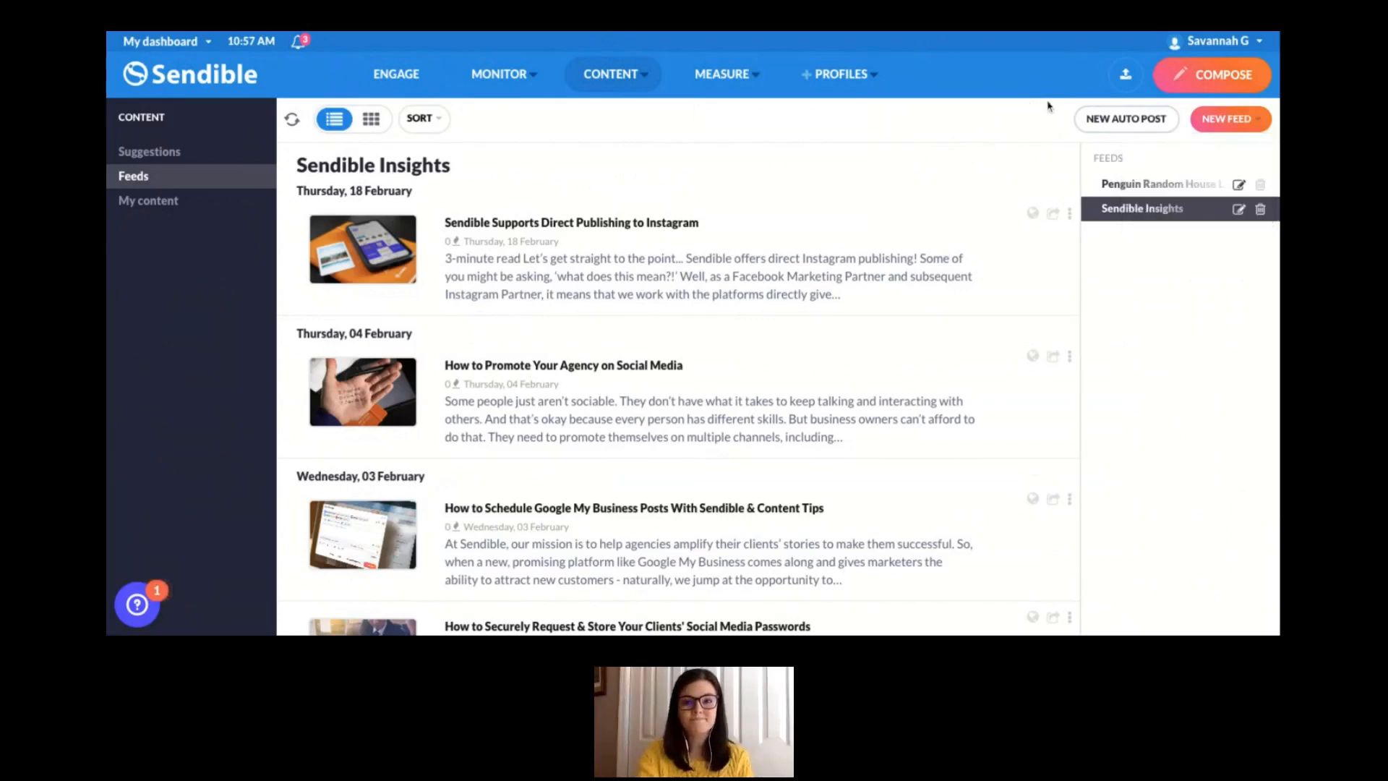
pyautogui.click(1233, 123)
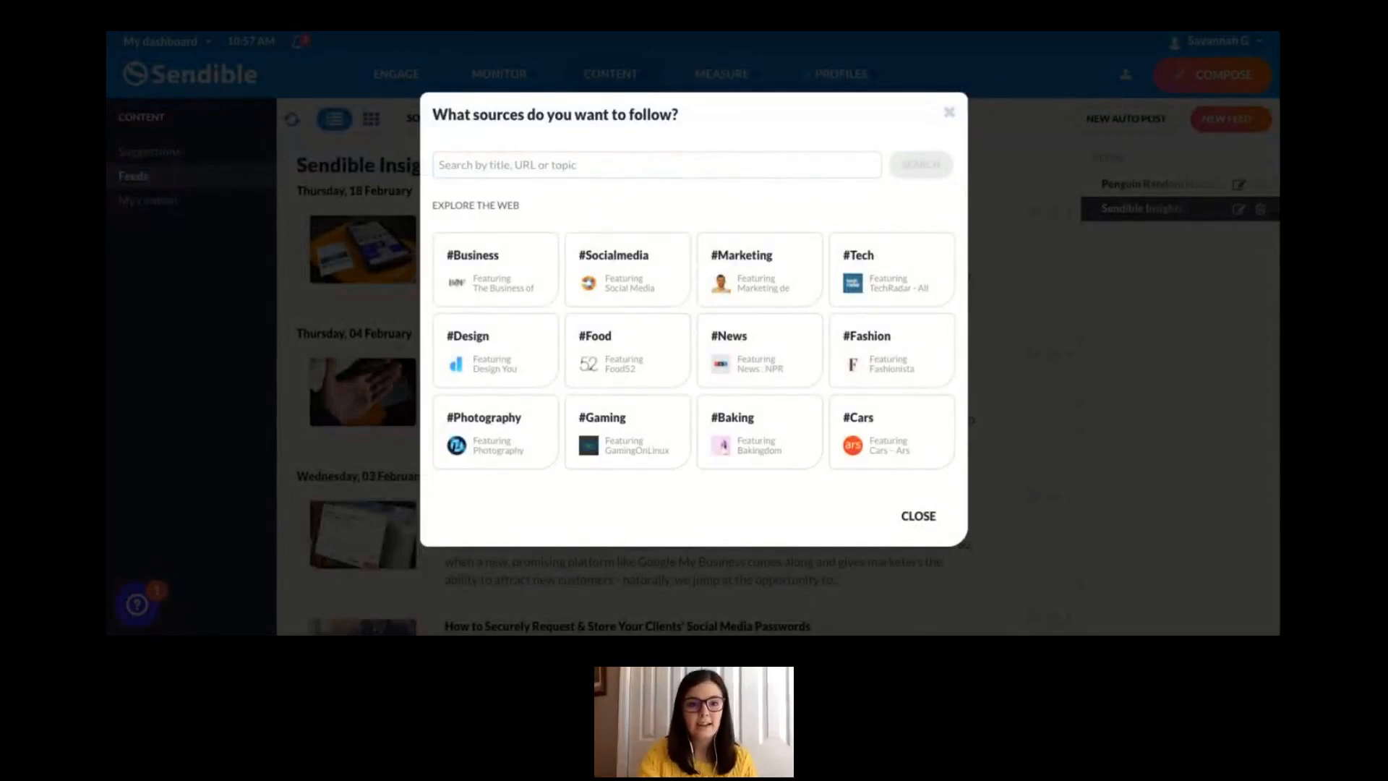
pyautogui.click(709, 171)
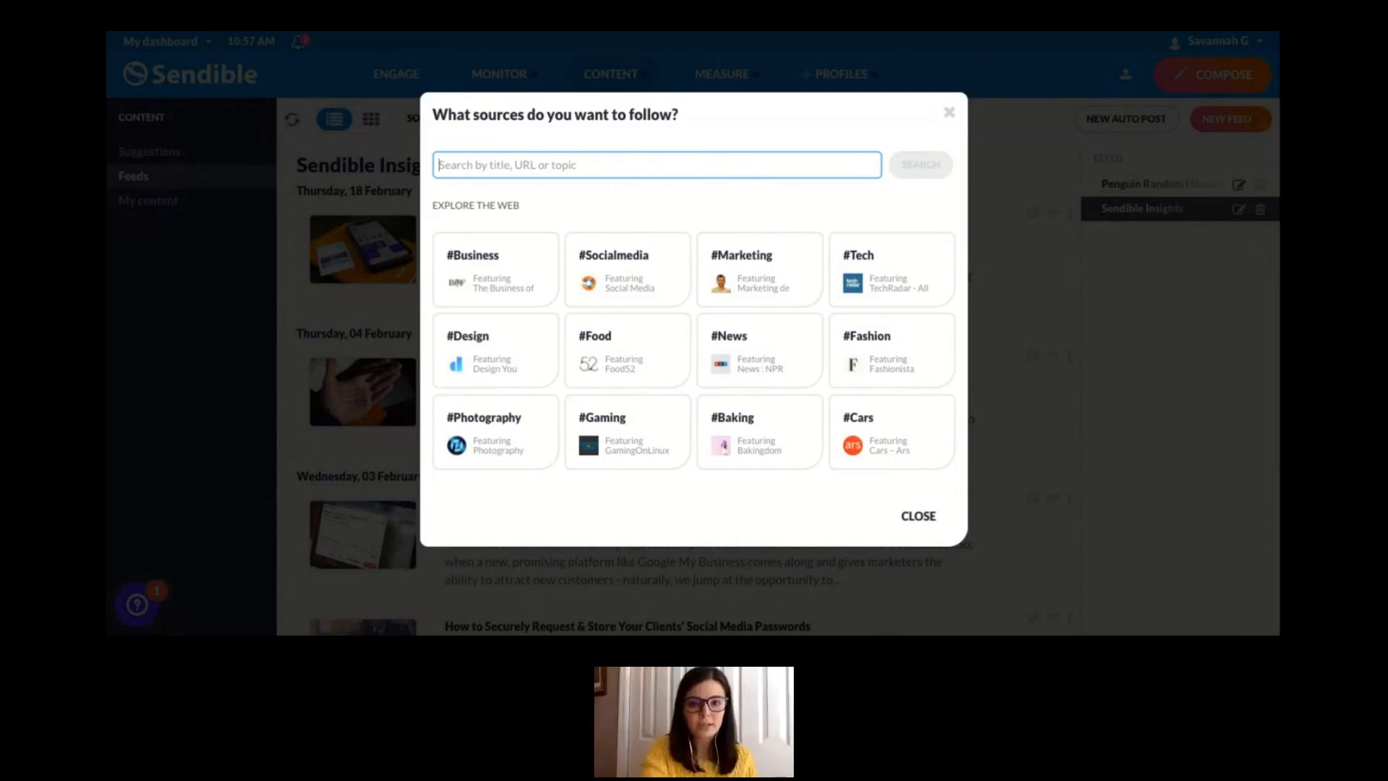
pyautogui.write('https://thepollyannapresbyterian.wordpress.com')
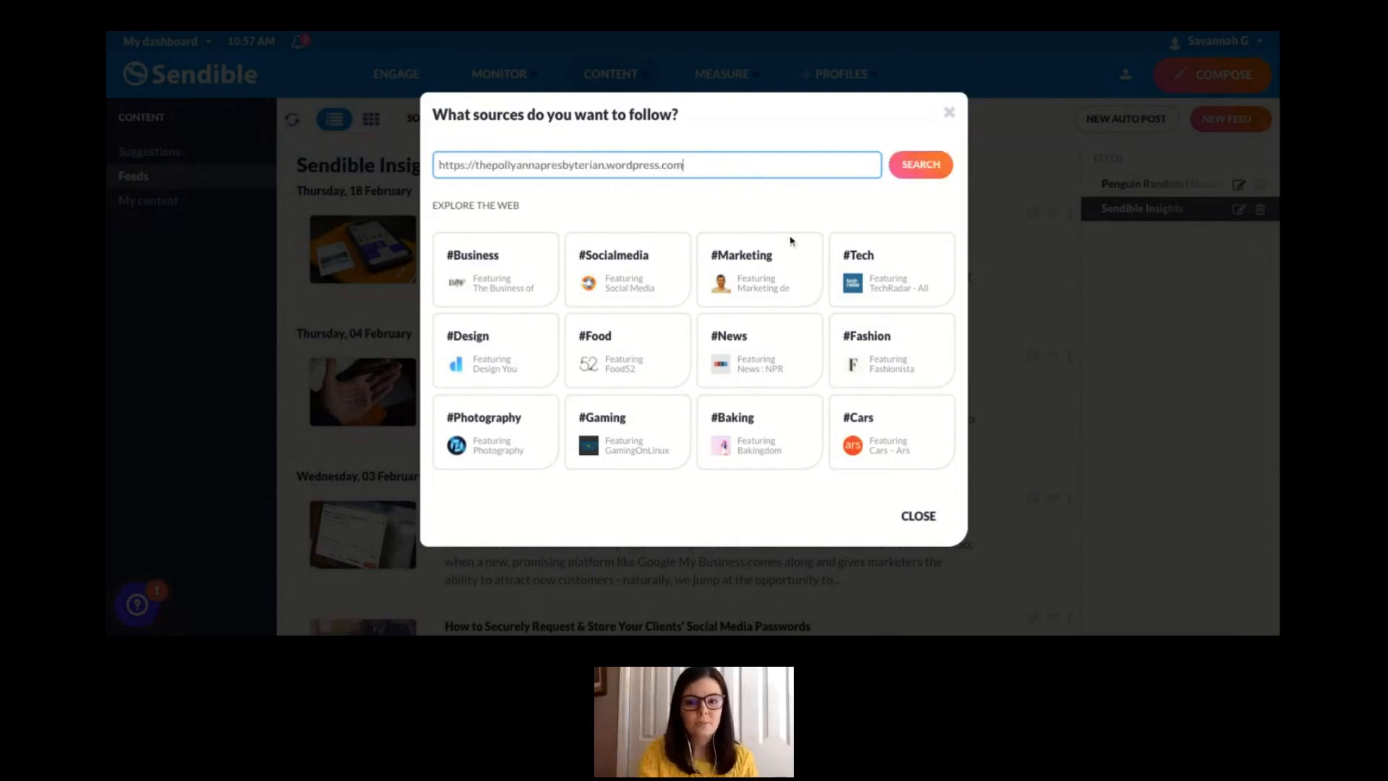
pyautogui.click(926, 171)
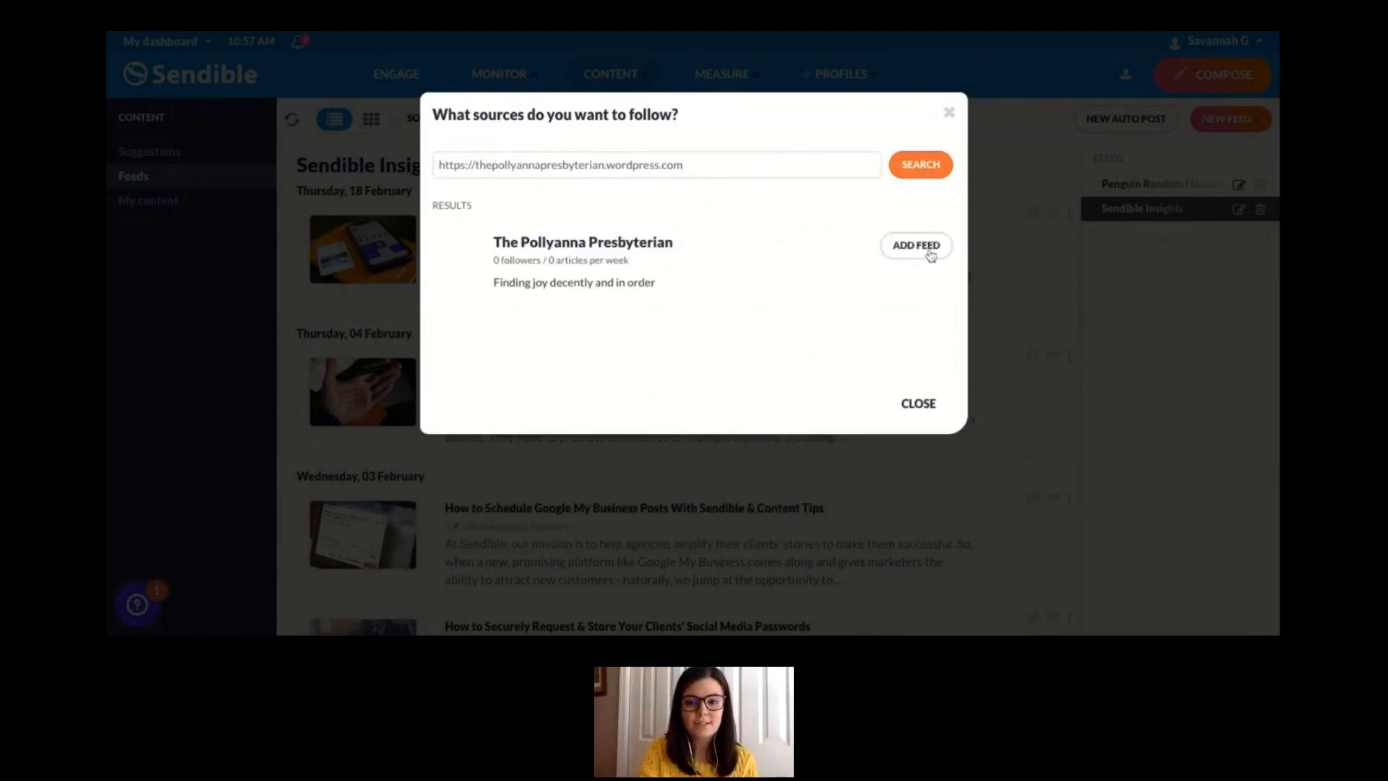
pyautogui.click(919, 253)
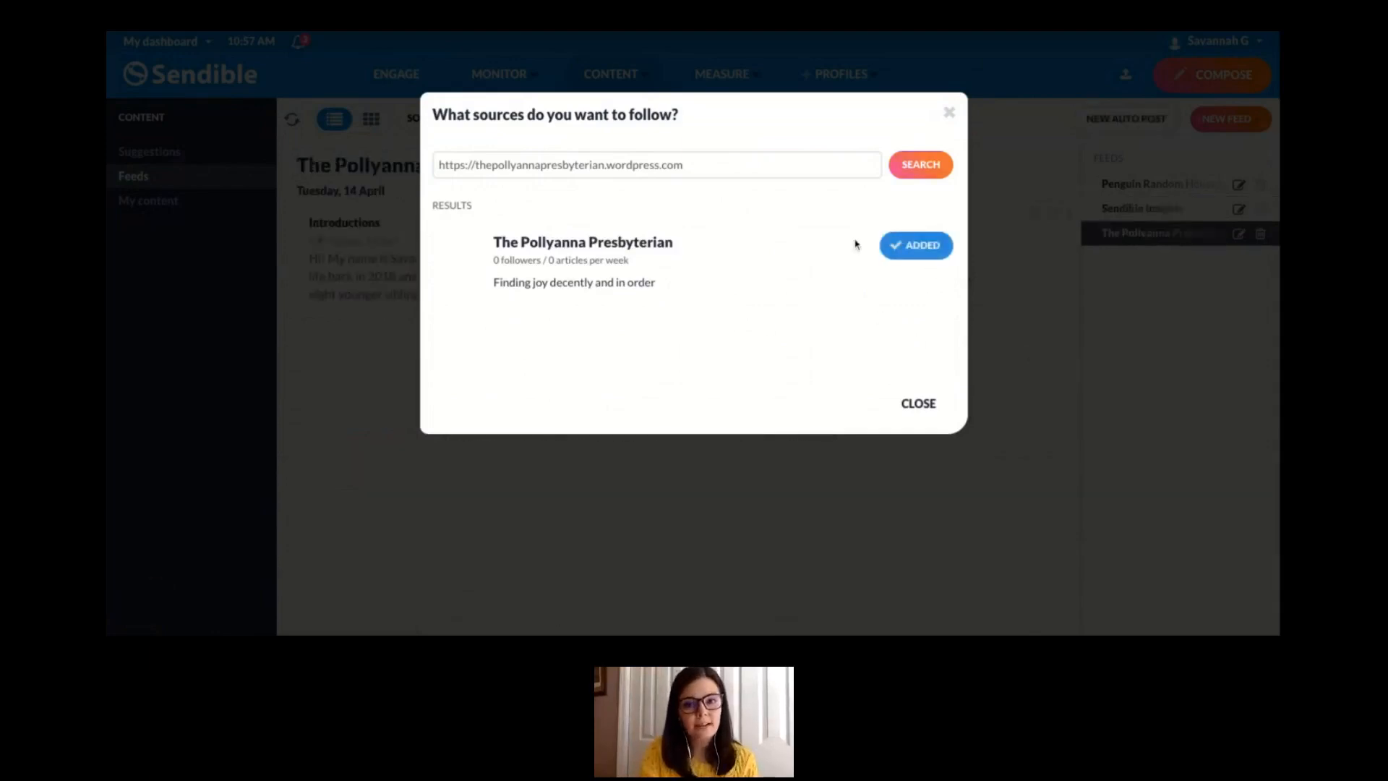
# - Search the available sources for the topic "book recommendations" instead of the blog address
pyautogui.tripleClick(705, 171)
pyautogui.press('BackSpace')
pyautogui.write('c')
pyautogui.press('BackSpace')
pyautogui.write('boo')
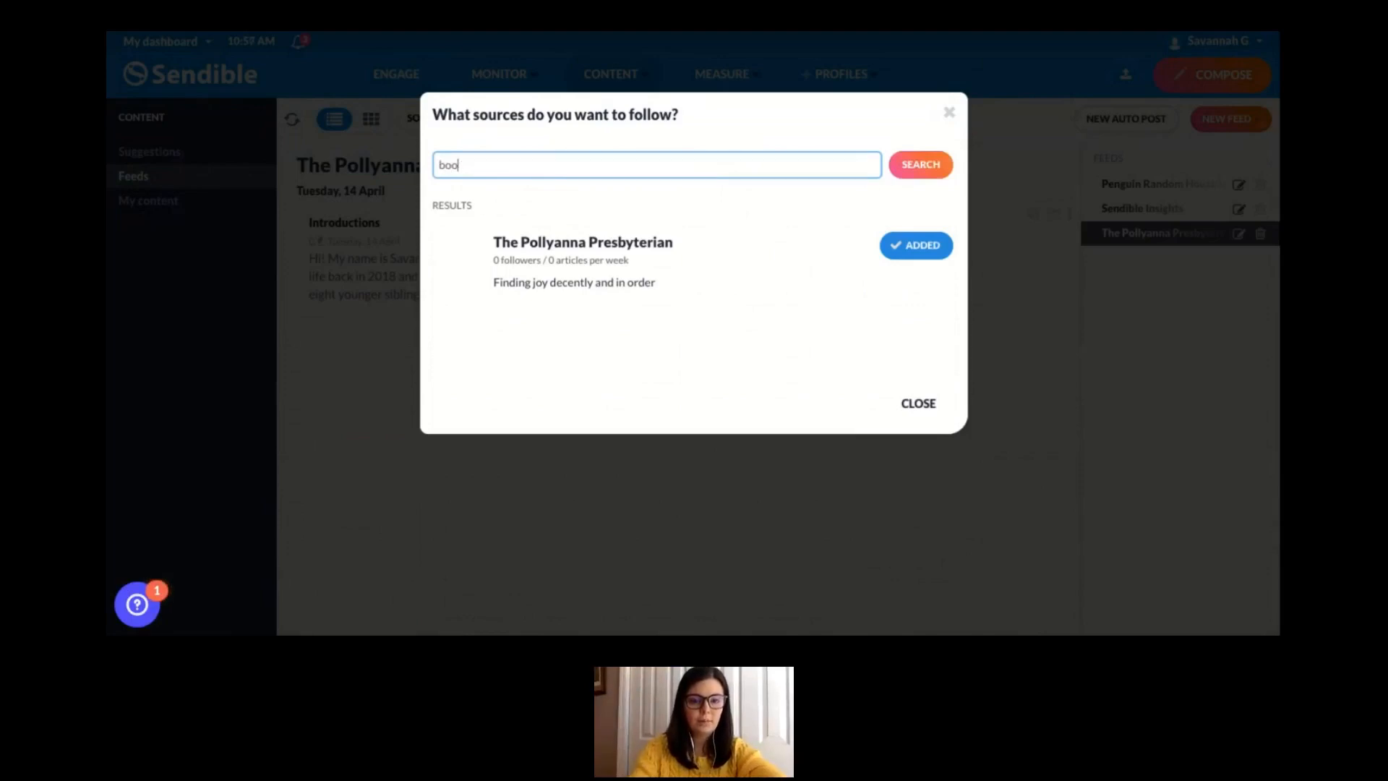
pyautogui.write('kk recommendations')
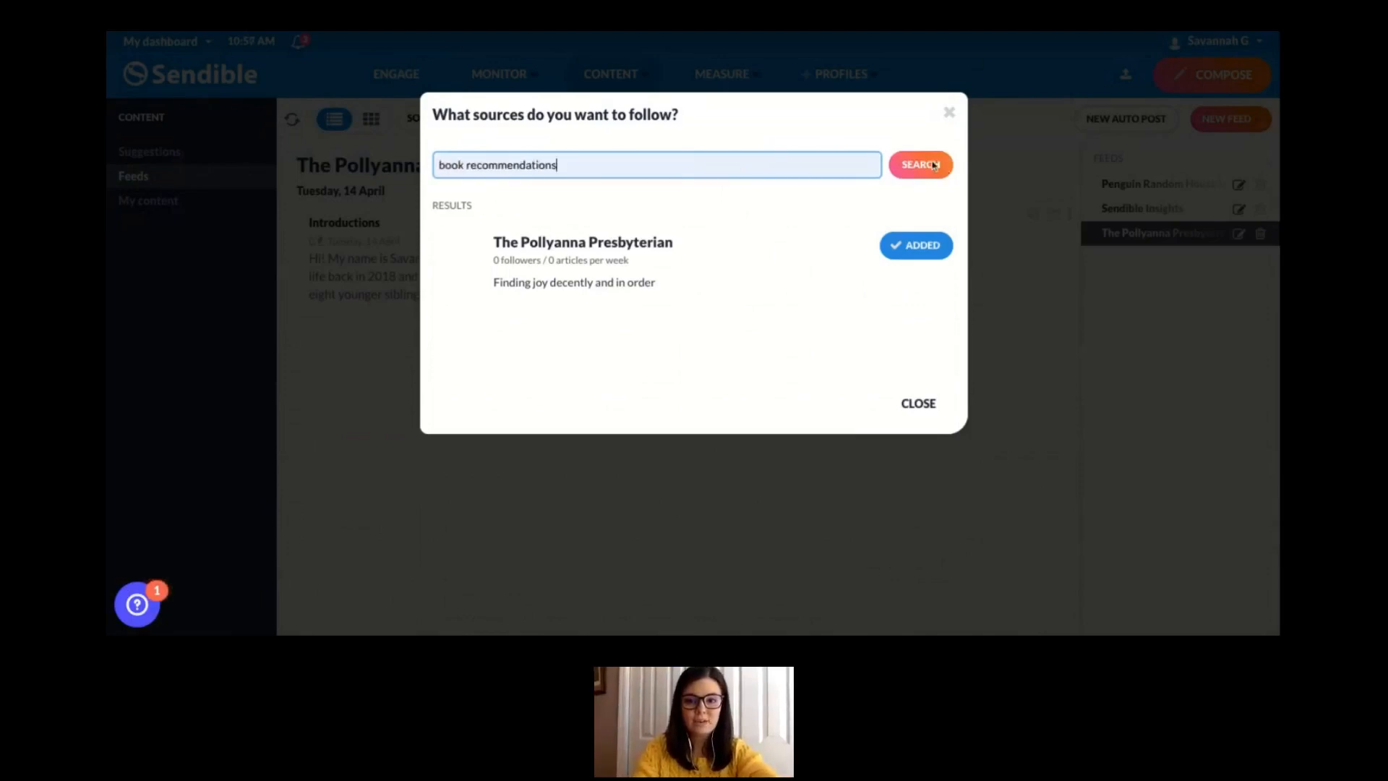
pyautogui.click(920, 170)
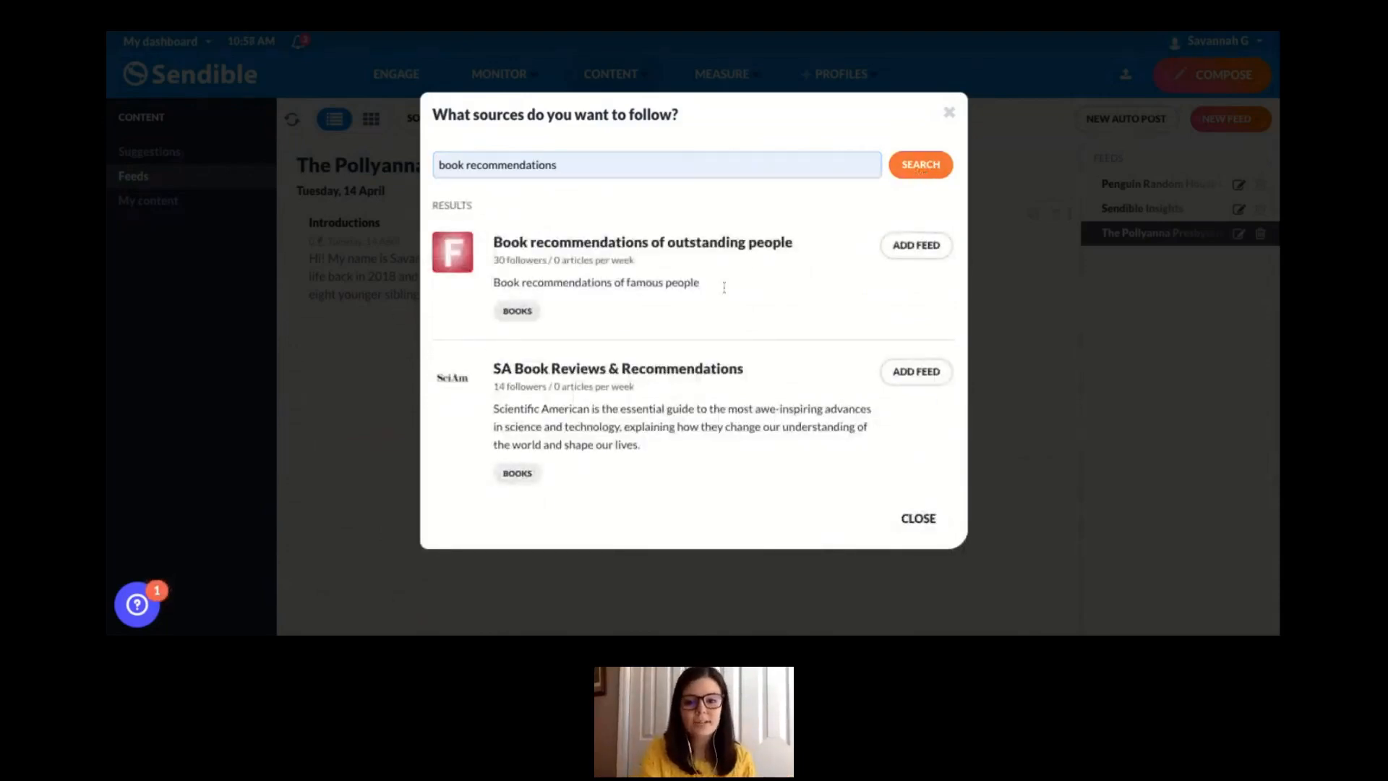
# - Try to add the "Book recommendations of outstanding people" feed, and add the "SA Book Reviews & Recommendations" feed
pyautogui.click(920, 245)
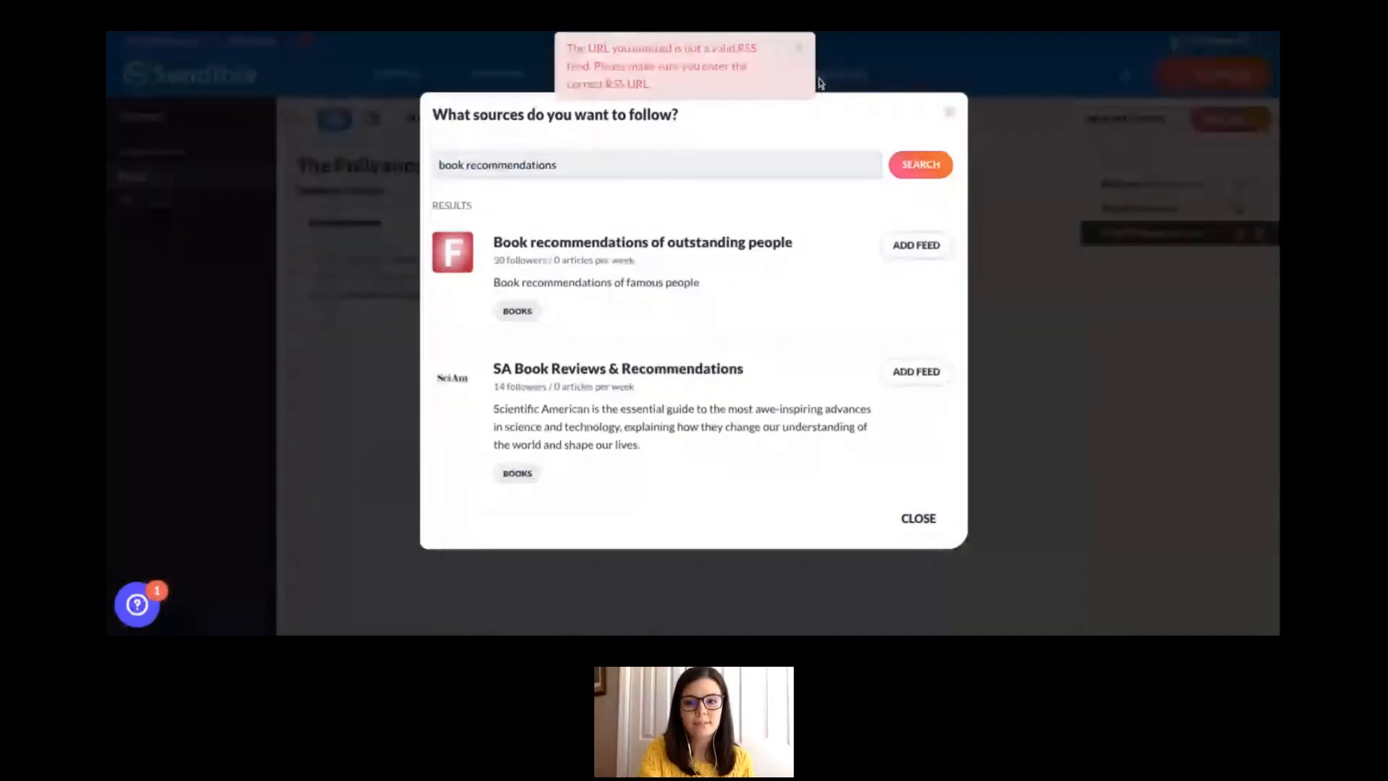
pyautogui.click(800, 48)
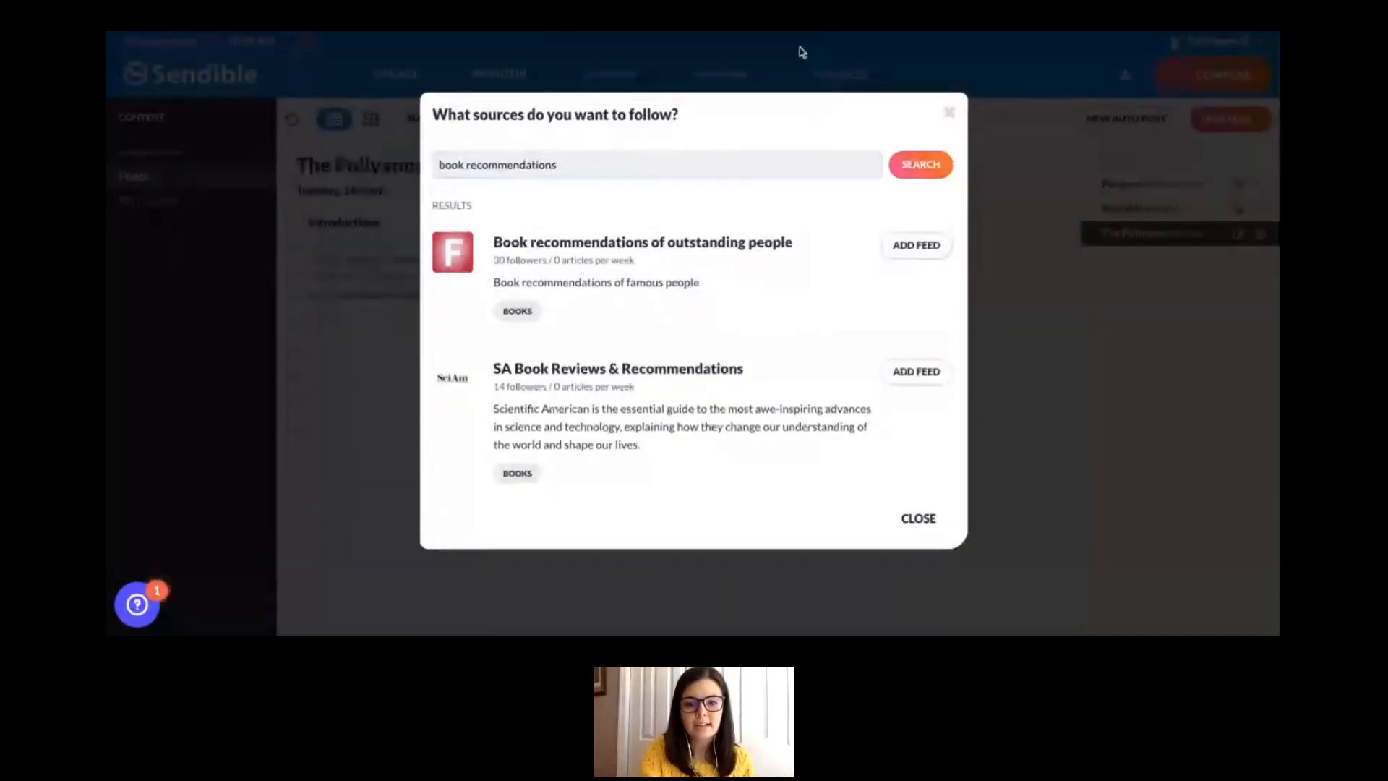
pyautogui.click(914, 377)
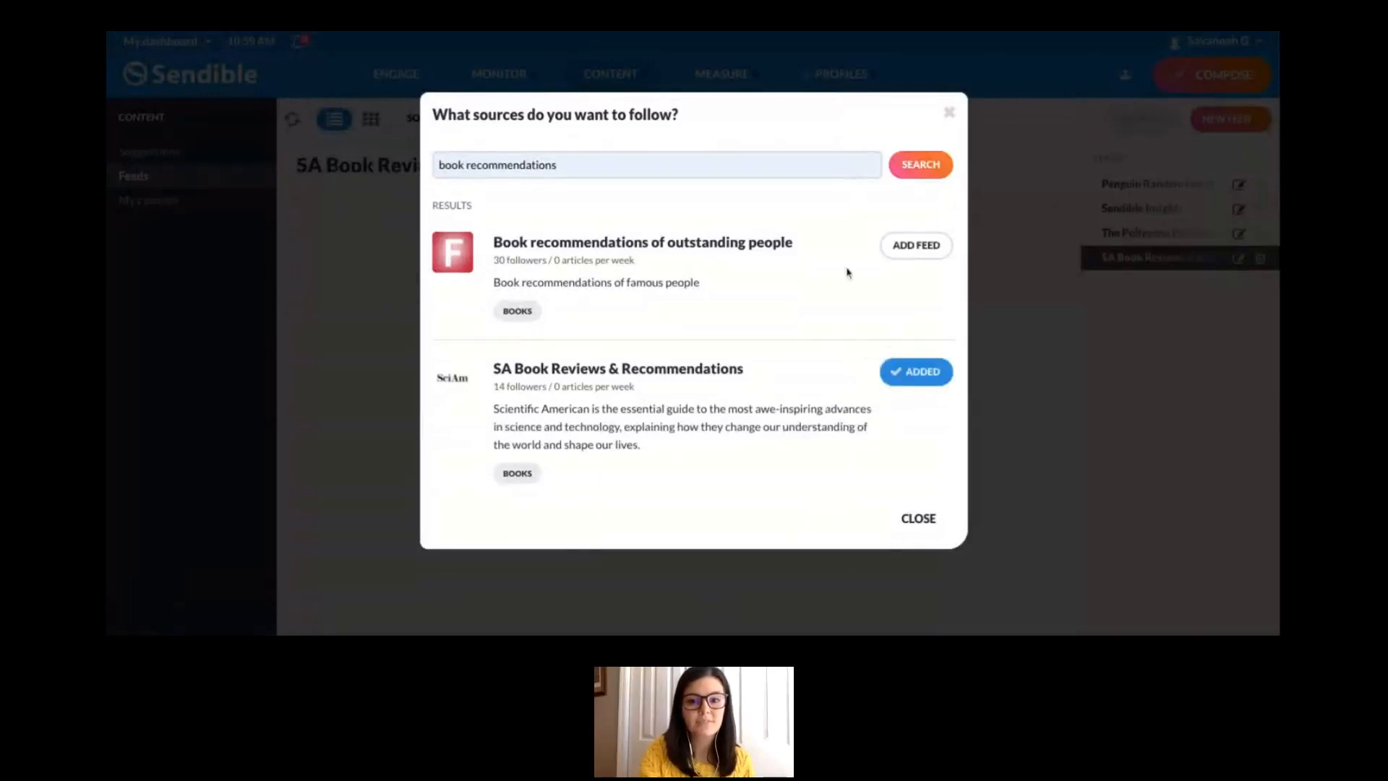
pyautogui.click(950, 115)
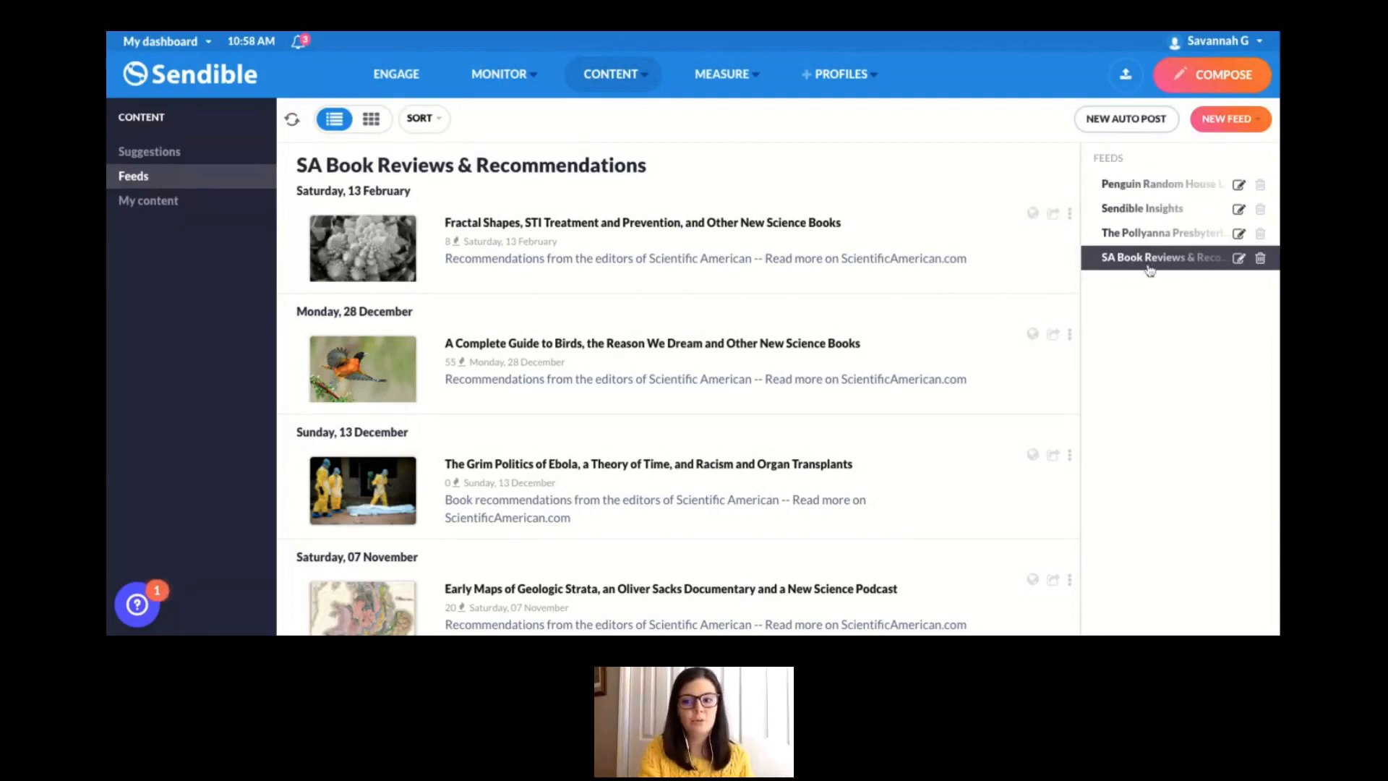
# - Browse the Penguin Random House and Sendible Insights feeds, and preview a share message for the article "Sendible Supports Direct Publishing to Instagram"
pyautogui.click(1140, 187)
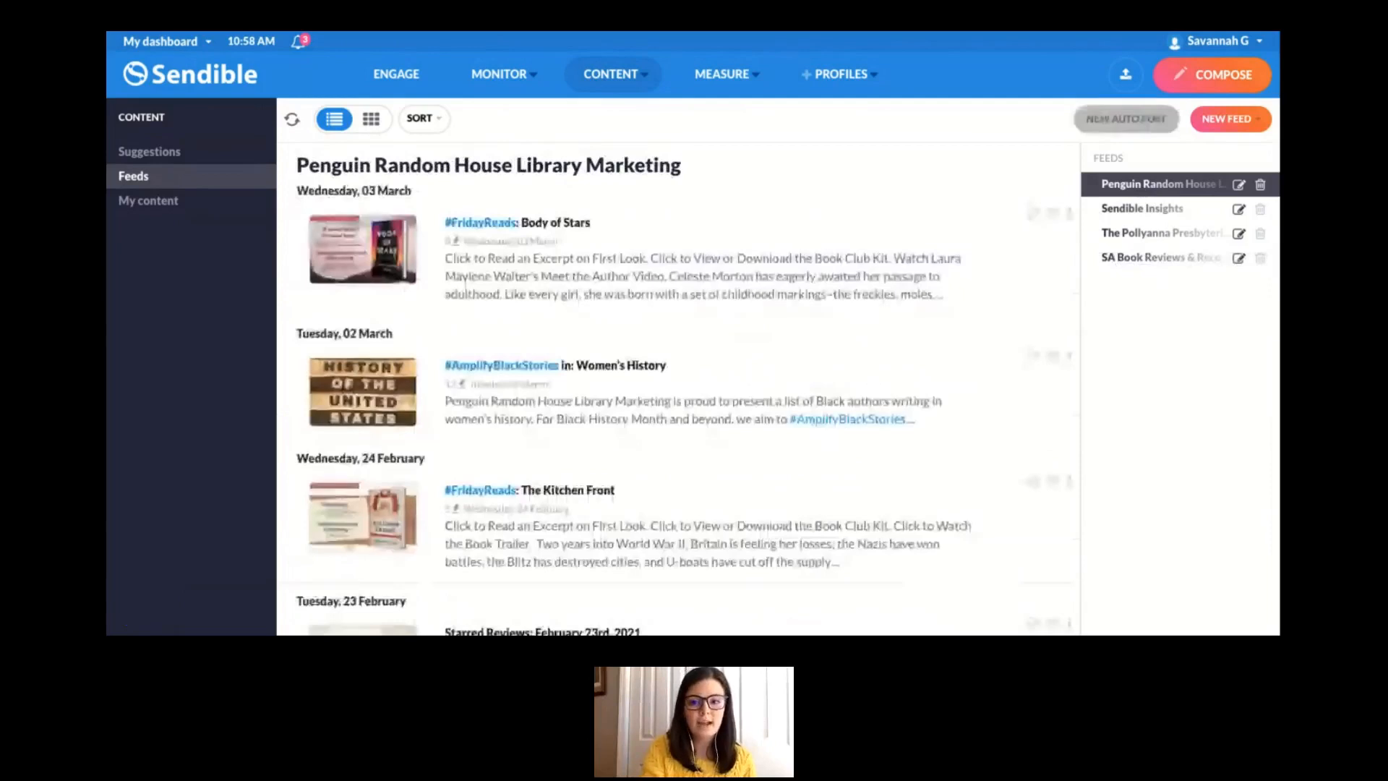
pyautogui.click(1165, 217)
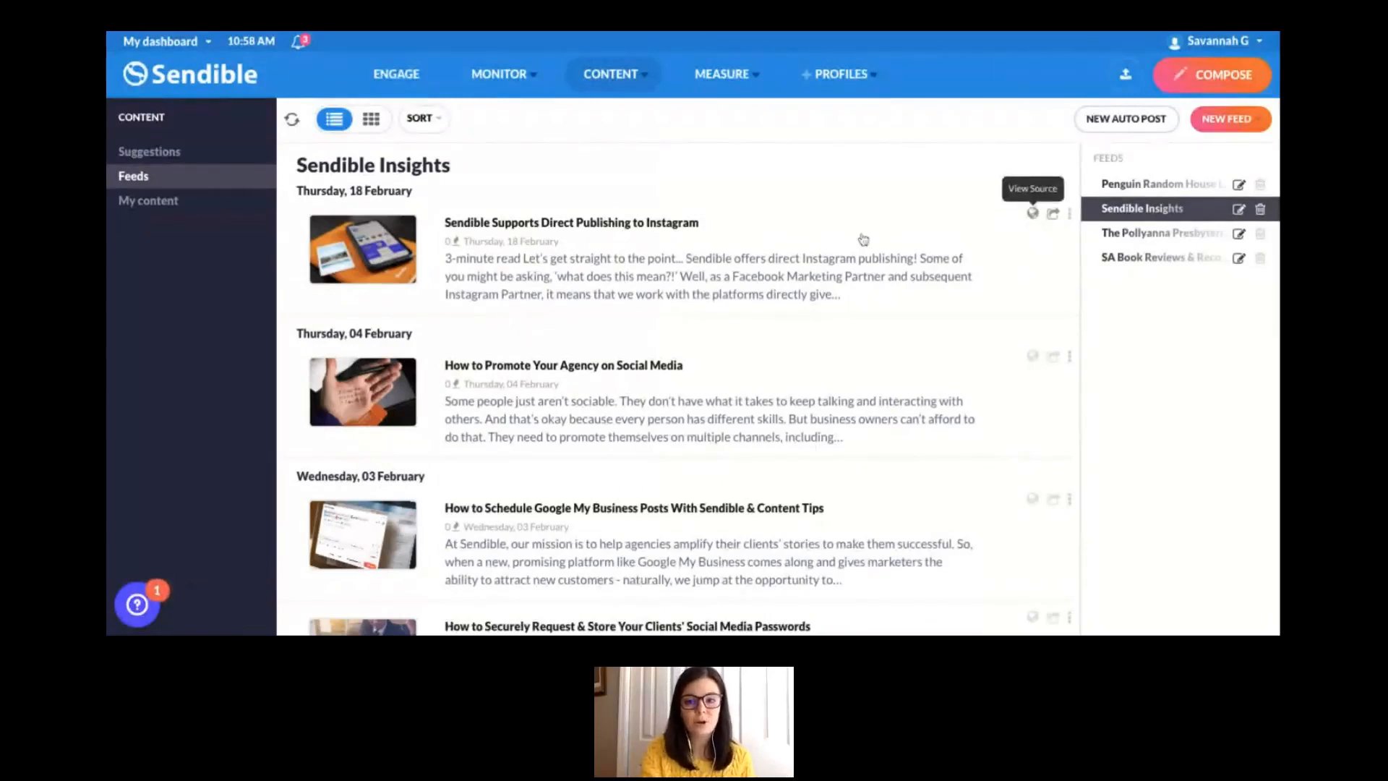
pyautogui.click(1055, 215)
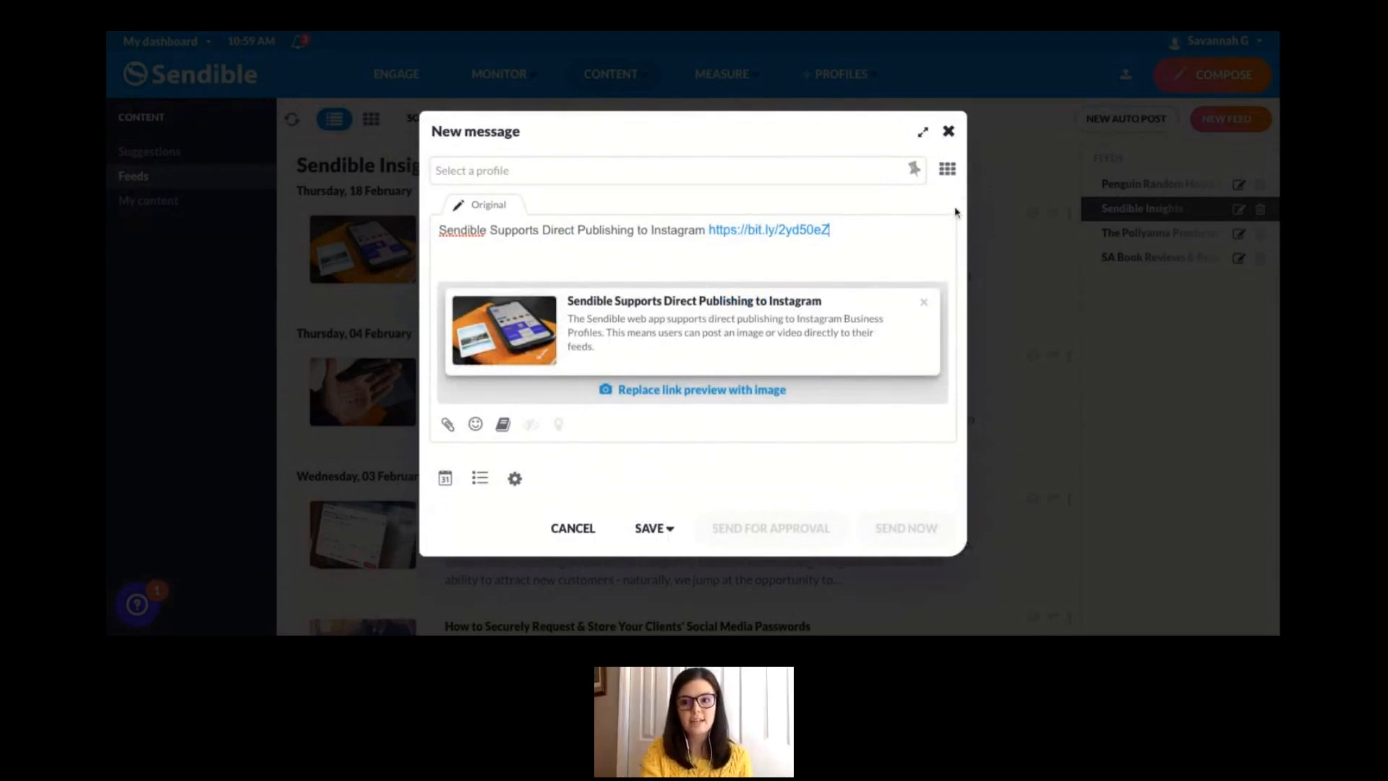
pyautogui.click(948, 132)
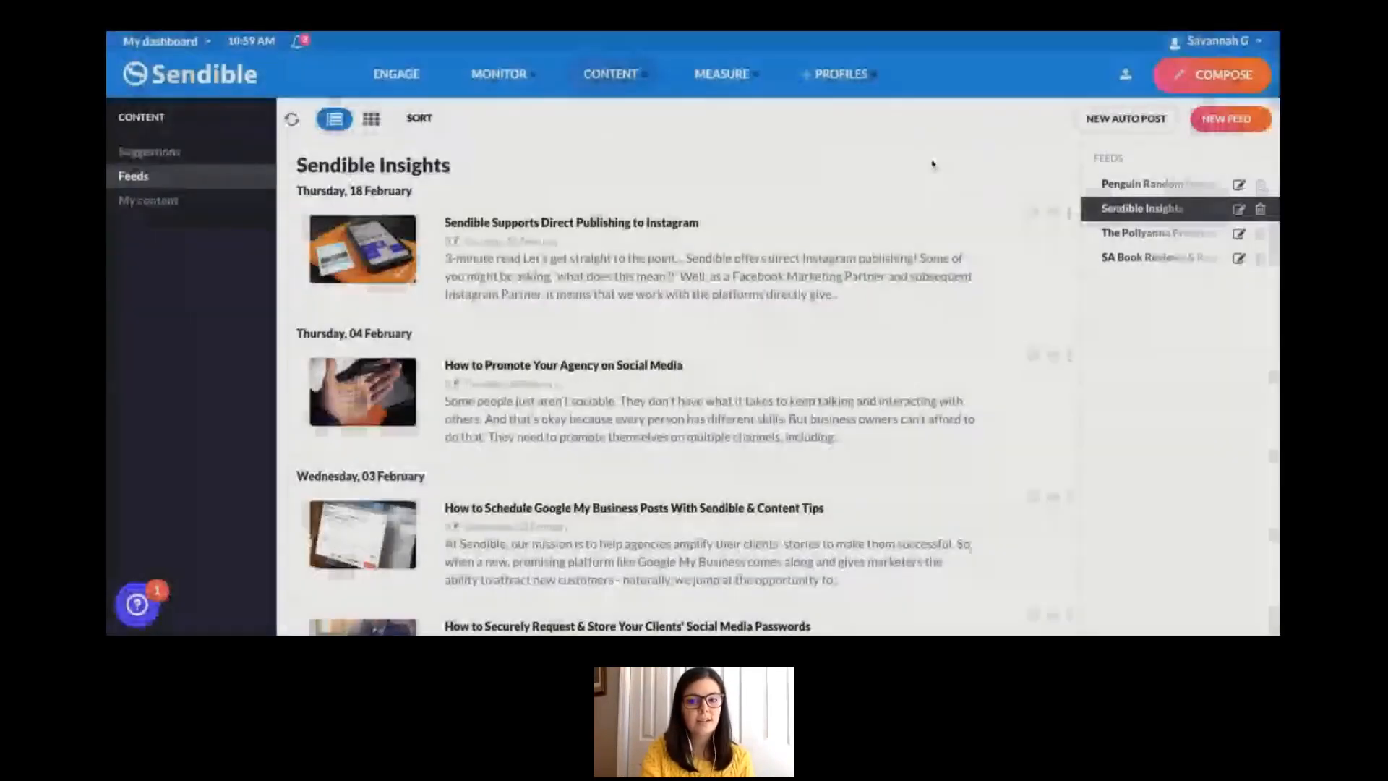
pyautogui.scroll(-3, 969, 372)
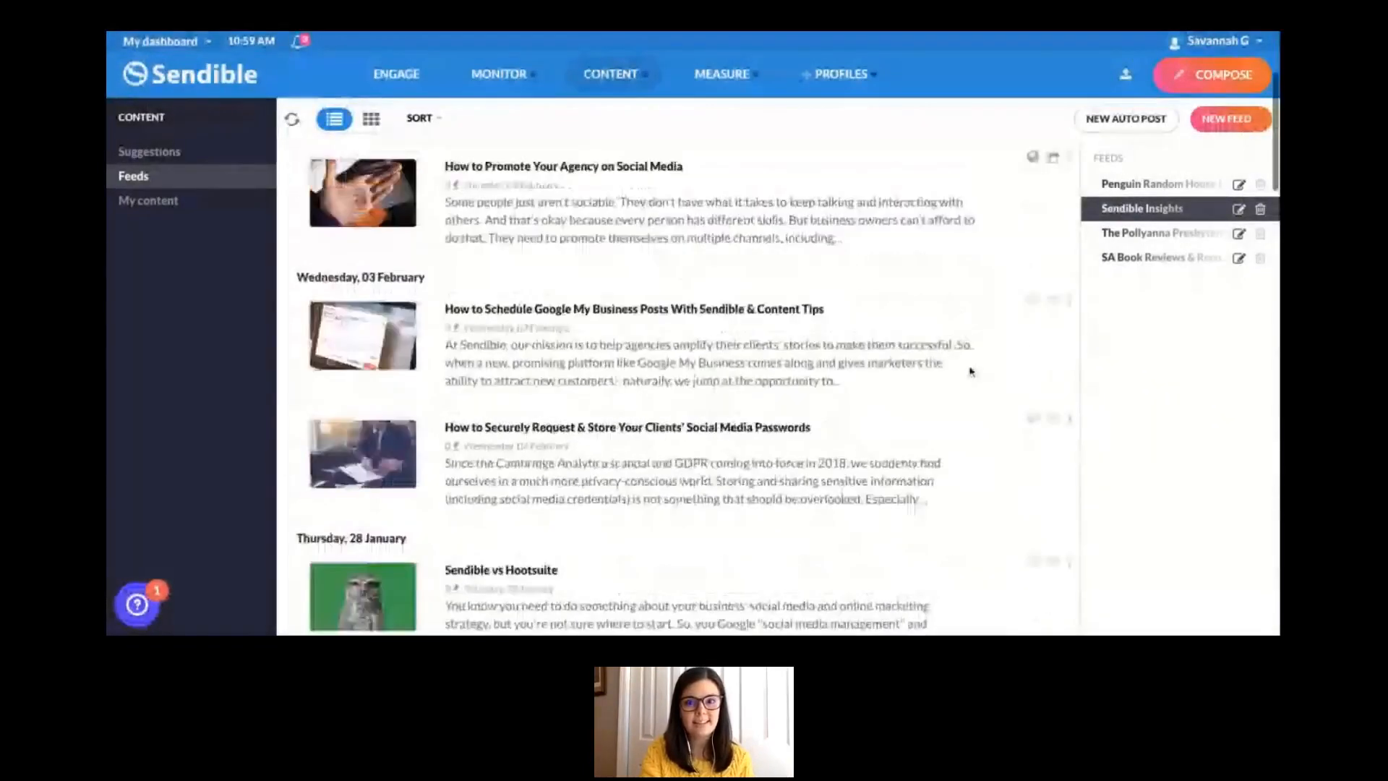
pyautogui.scroll(3, 969, 372)
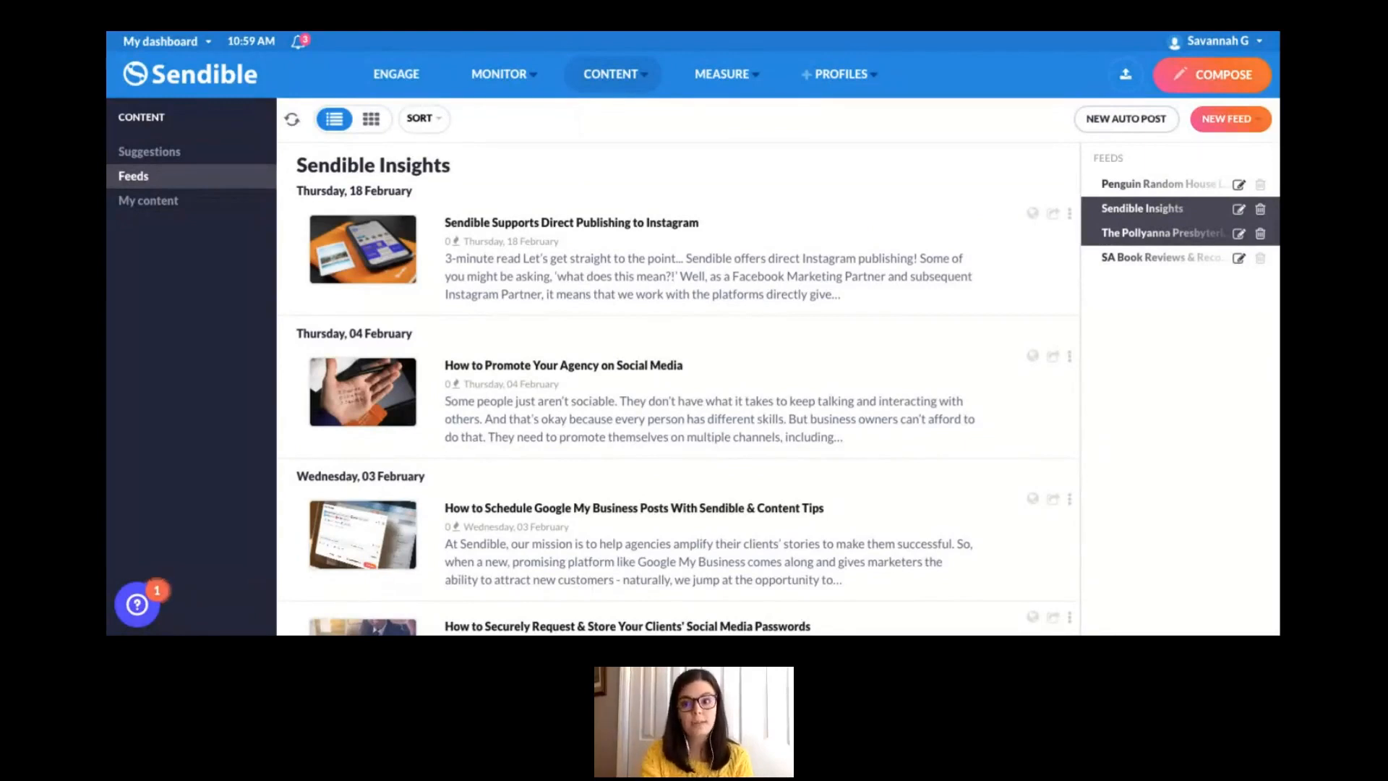
# - Create an auto post for The Pollyanna Presbyterian feed that posts to the Books and Brew Facebook page and the personal LinkedIn profile
pyautogui.click(1156, 235)
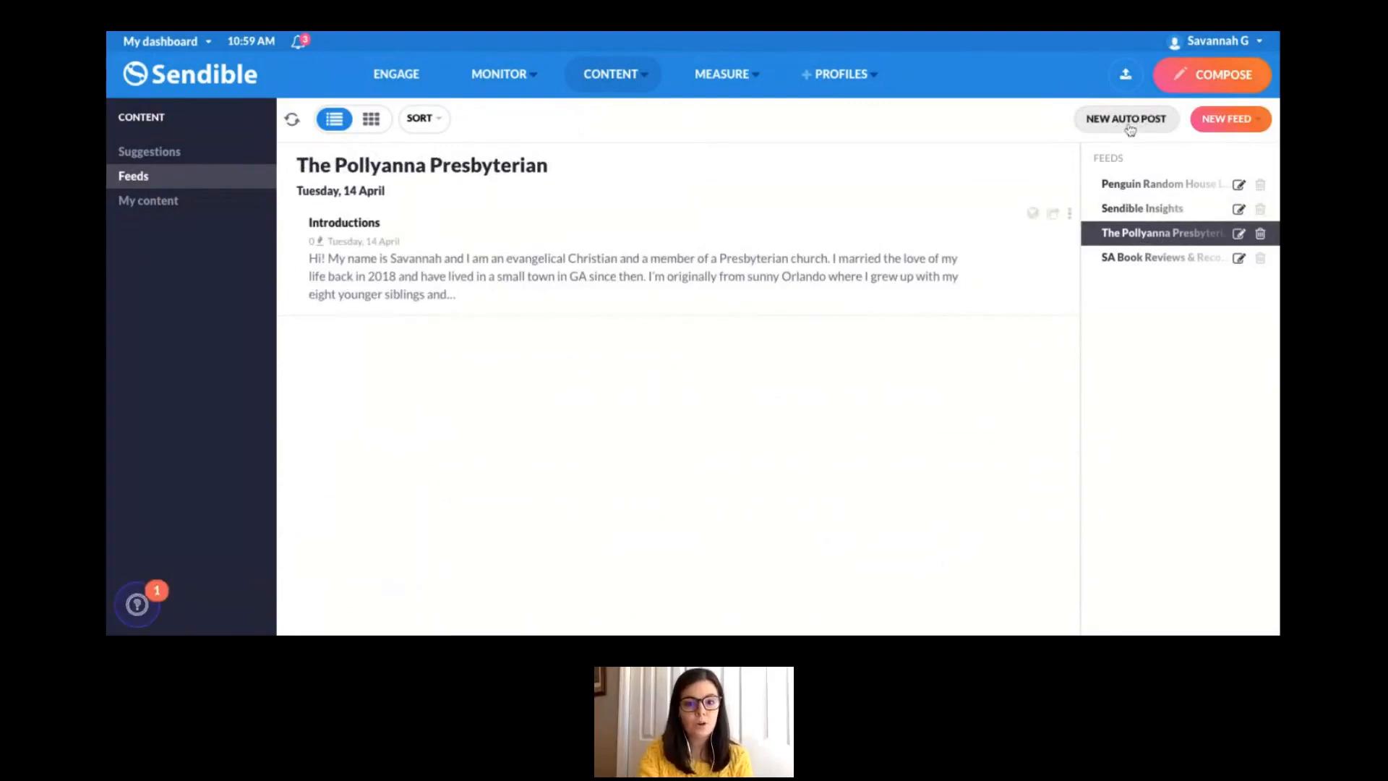
pyautogui.click(1129, 129)
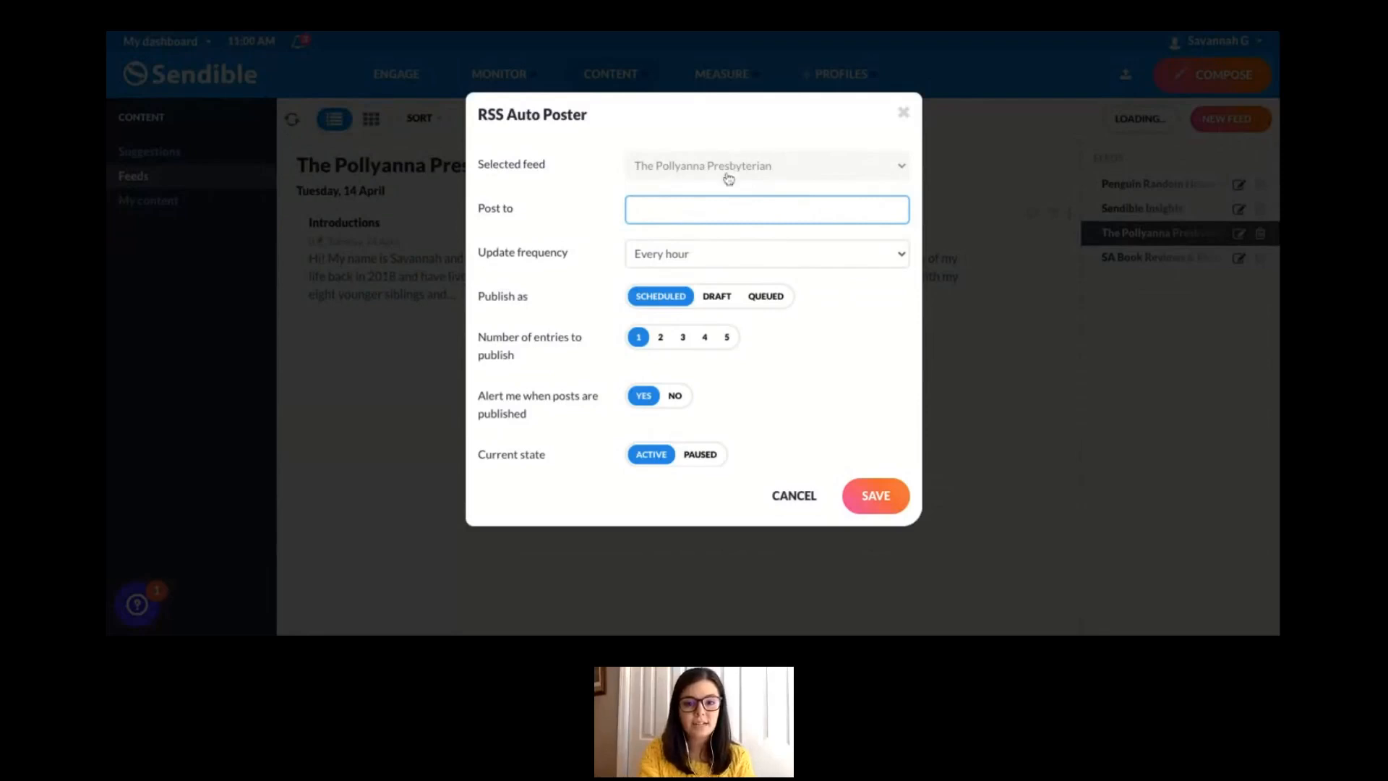
pyautogui.click(654, 208)
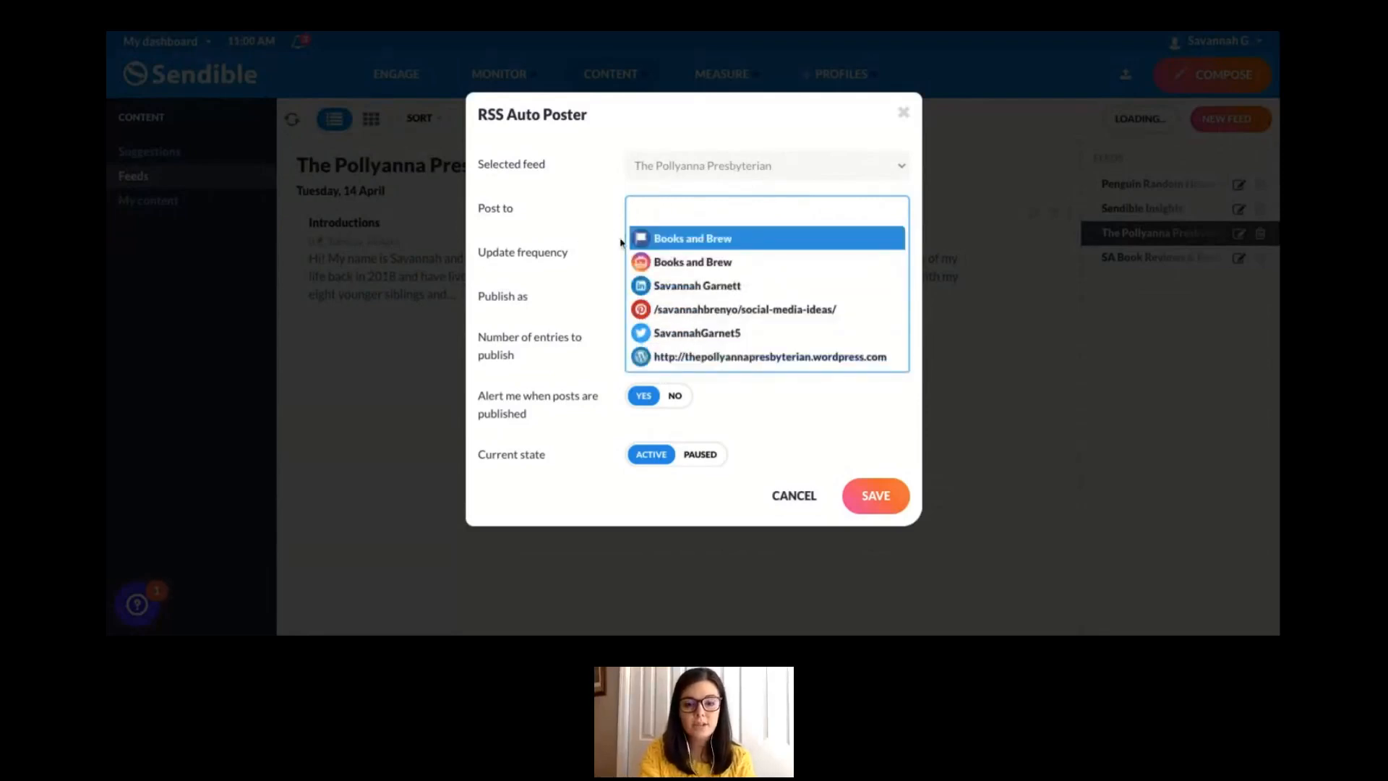
pyautogui.click(683, 246)
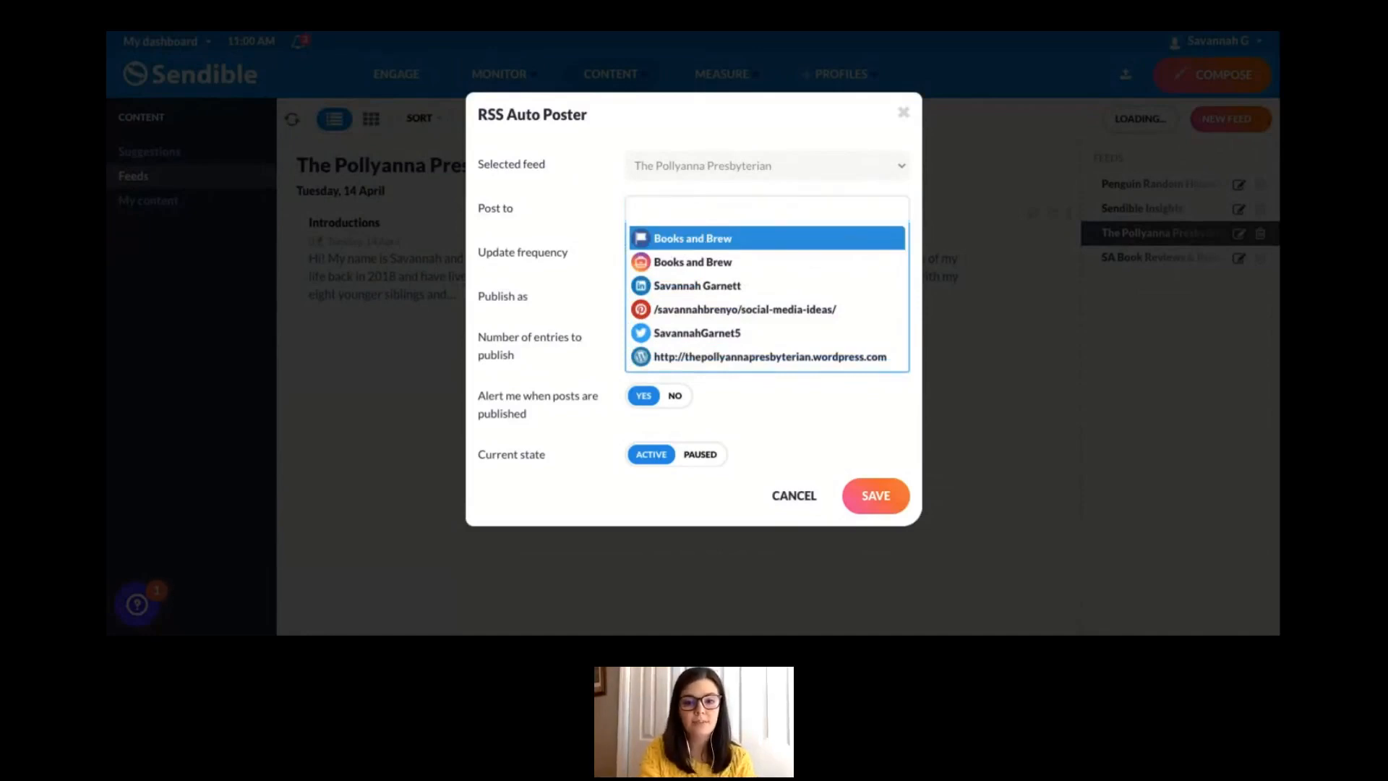
pyautogui.click(764, 211)
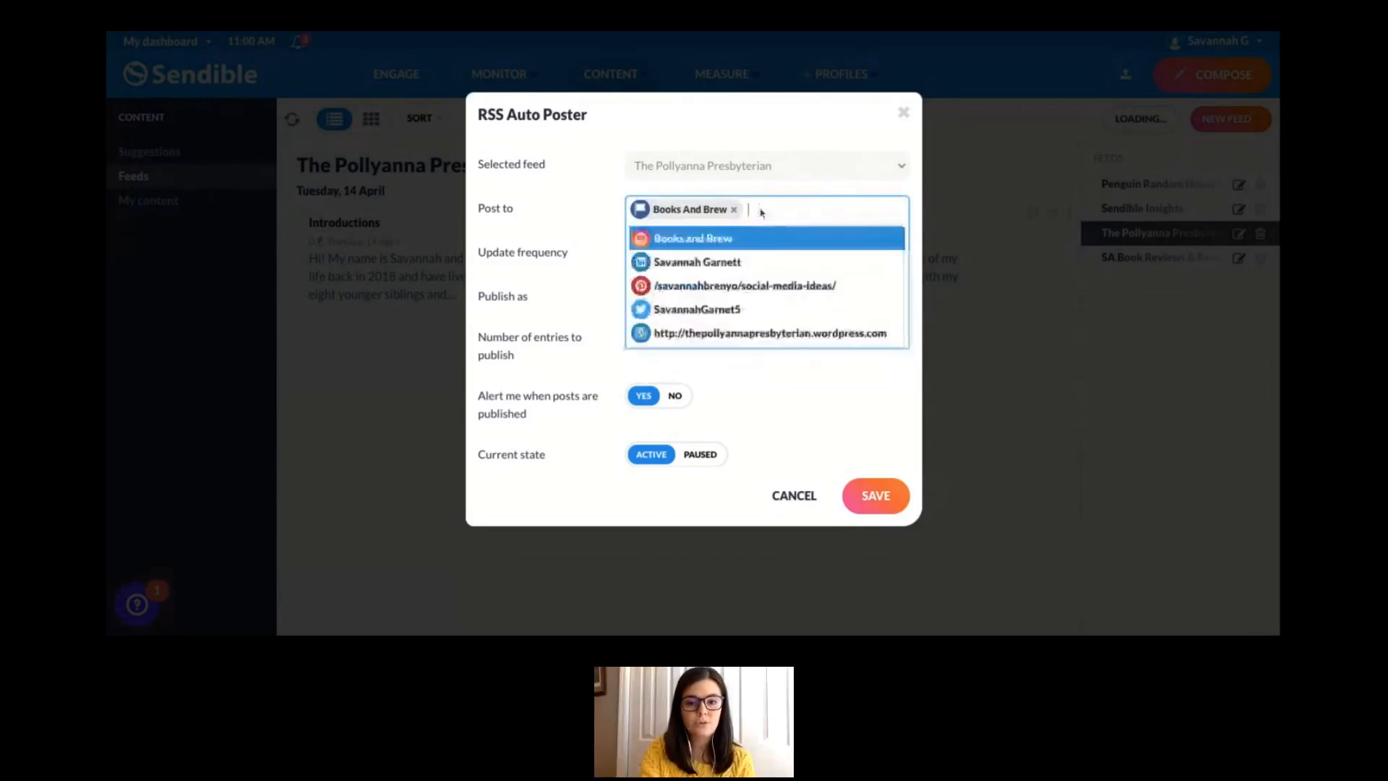
pyautogui.click(715, 264)
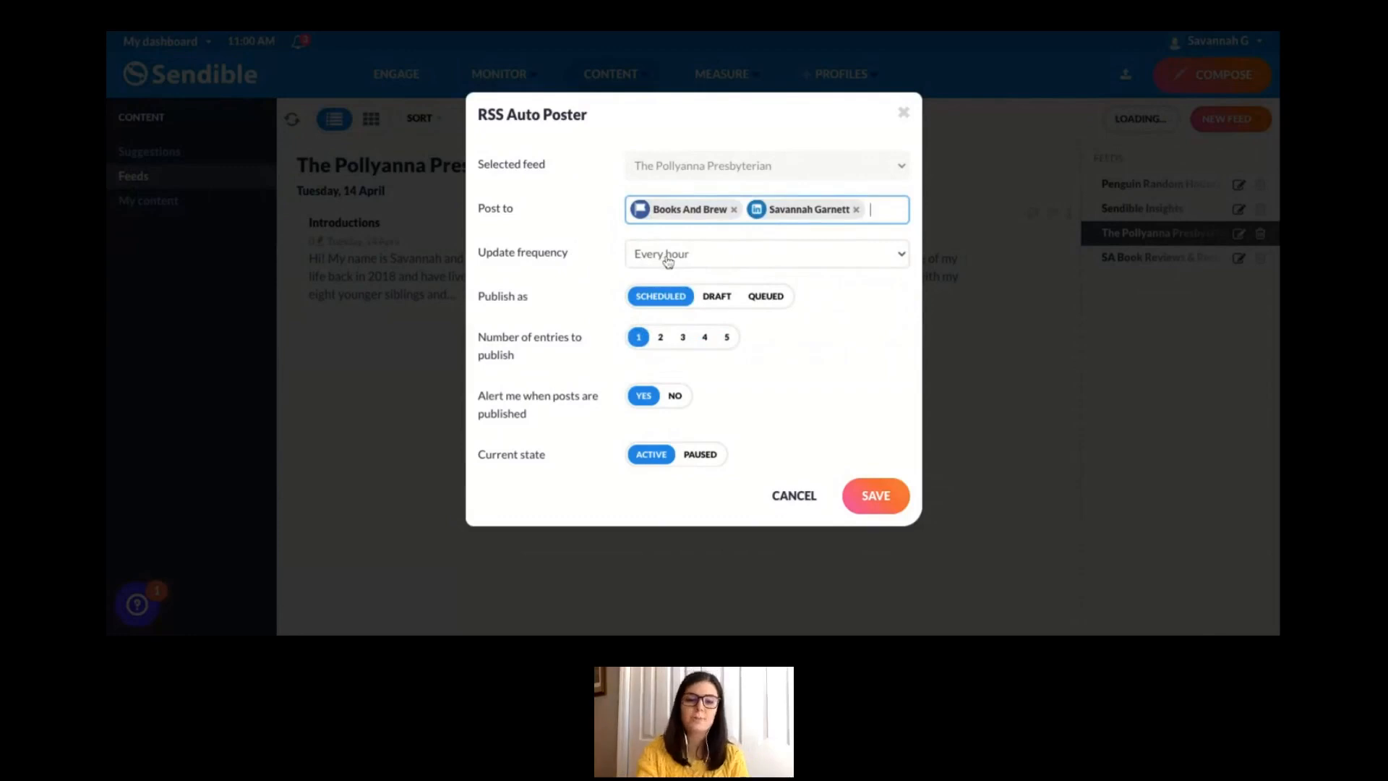
# - Set the auto post's update frequency to Every 3 days
pyautogui.scroll(-1, 790, 369)
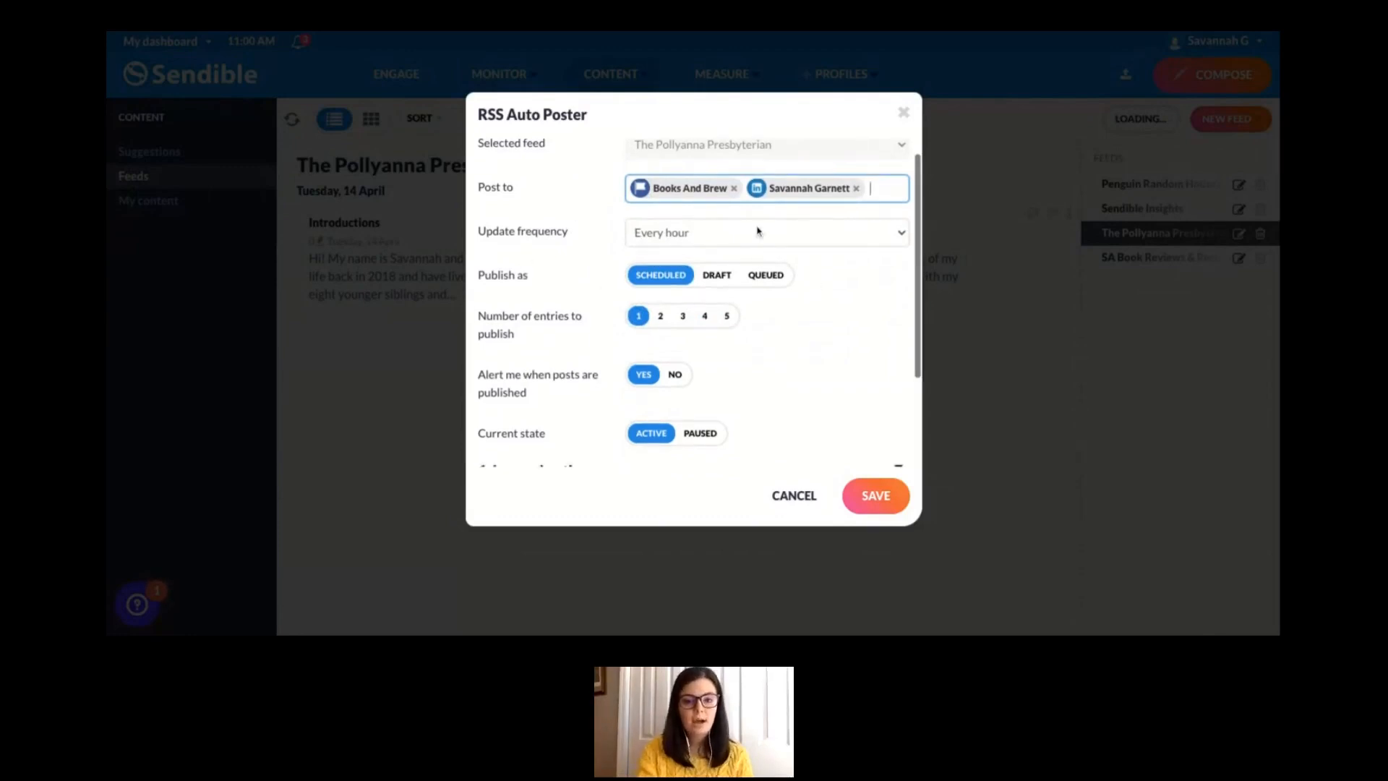
pyautogui.click(712, 240)
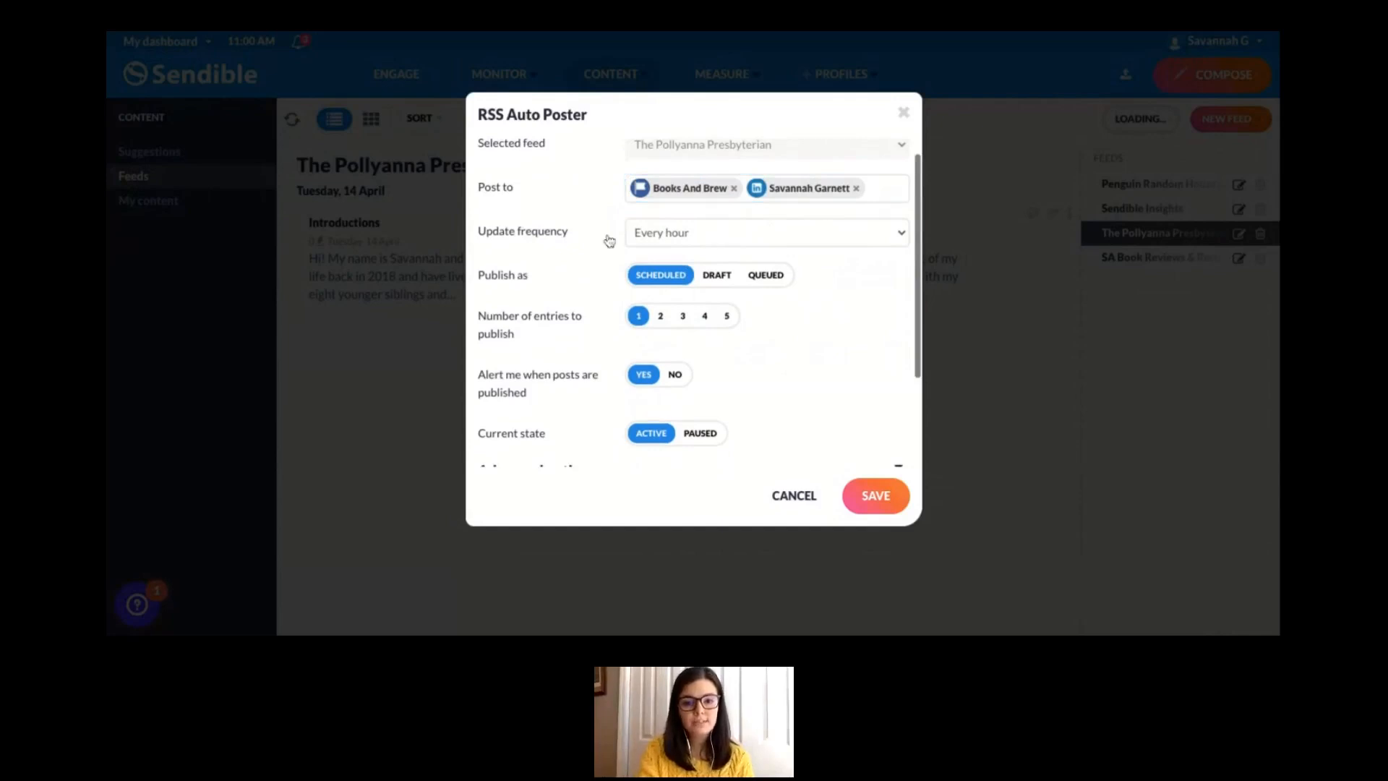
pyautogui.click(658, 241)
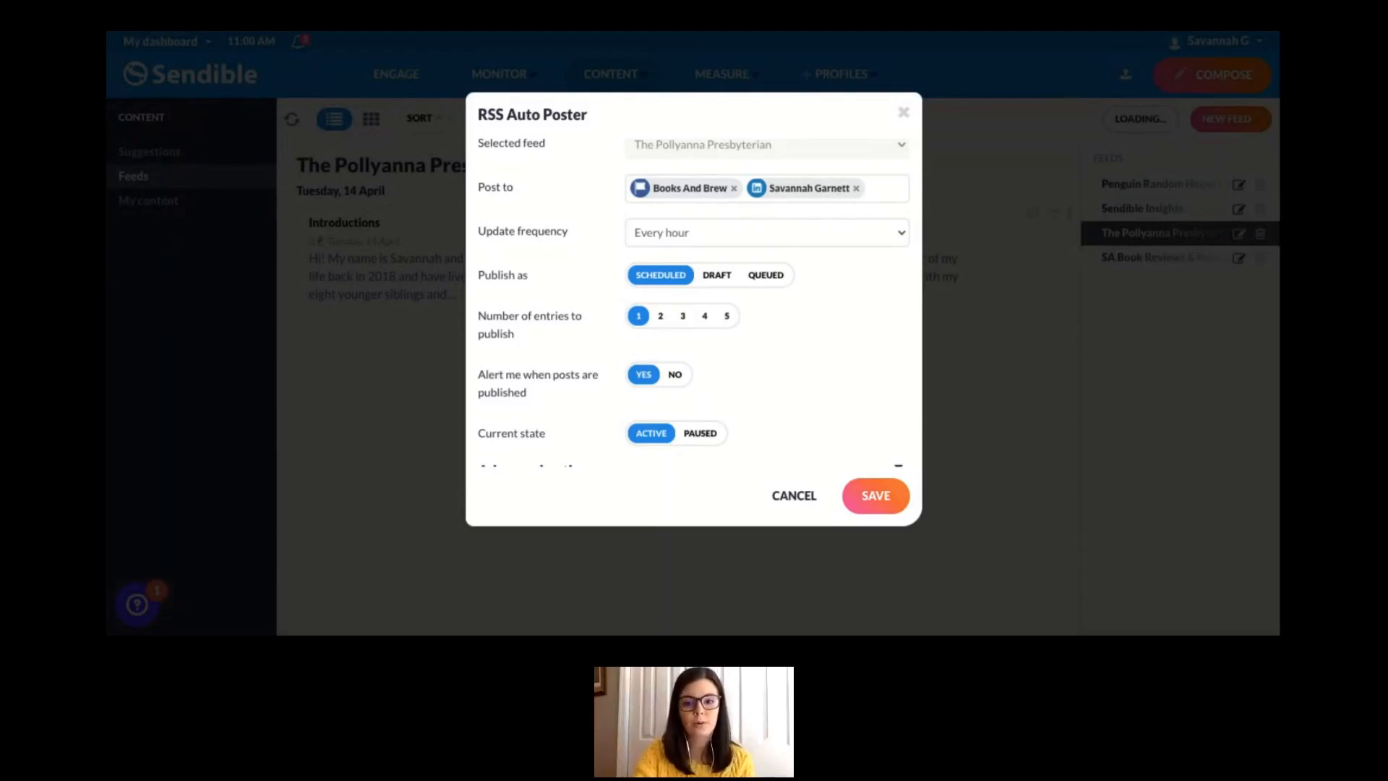
pyautogui.click(684, 421)
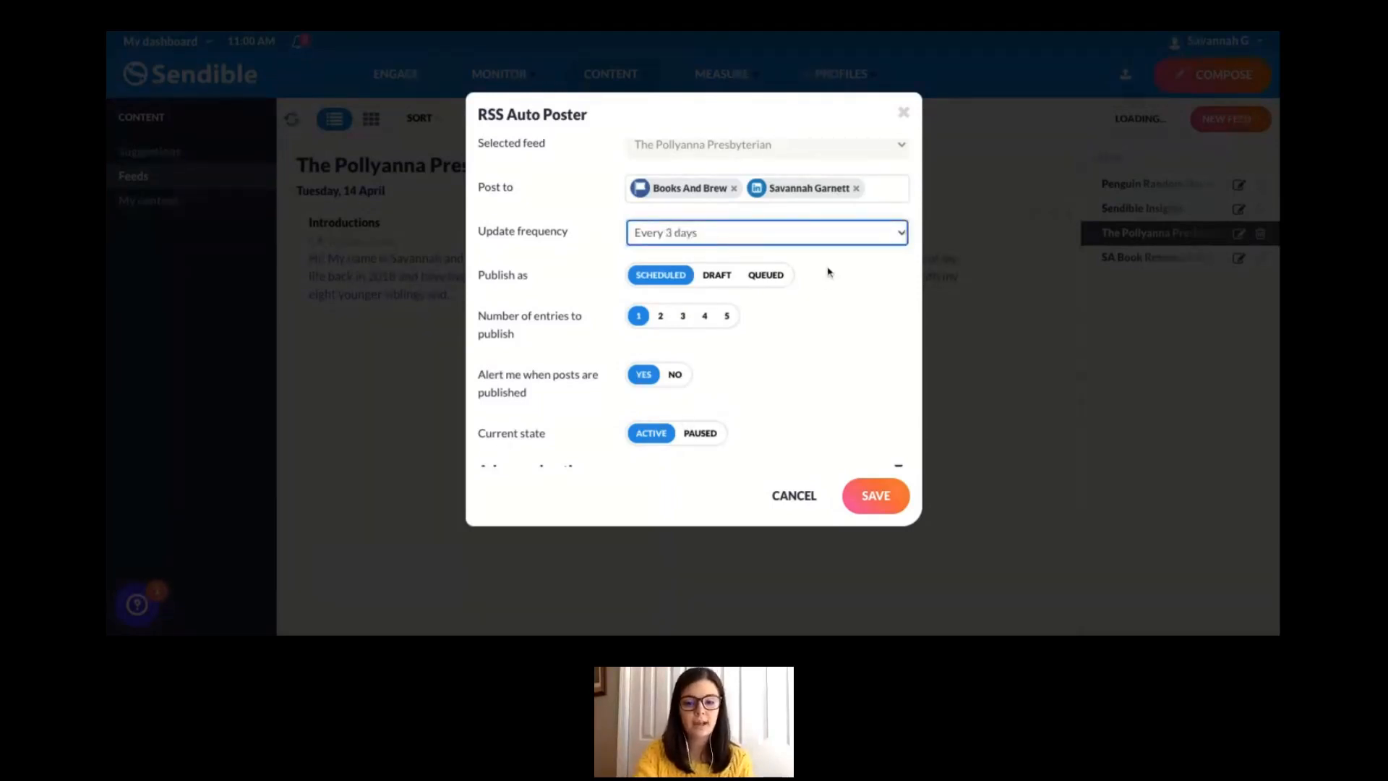
# - Try the Draft publishing option for the auto post and return it to Scheduled
pyautogui.scroll(-2, 883, 319)
pyautogui.scroll(2, 883, 319)
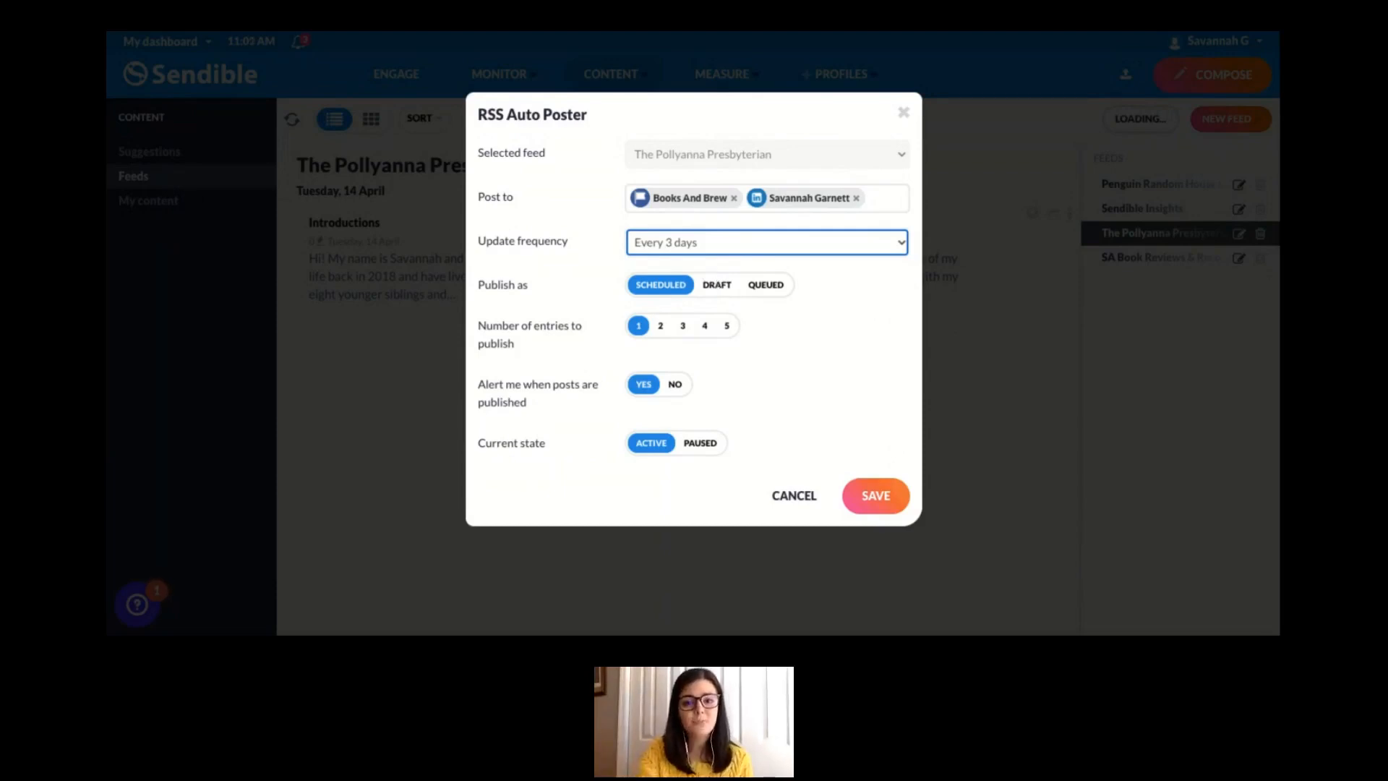
pyautogui.click(716, 287)
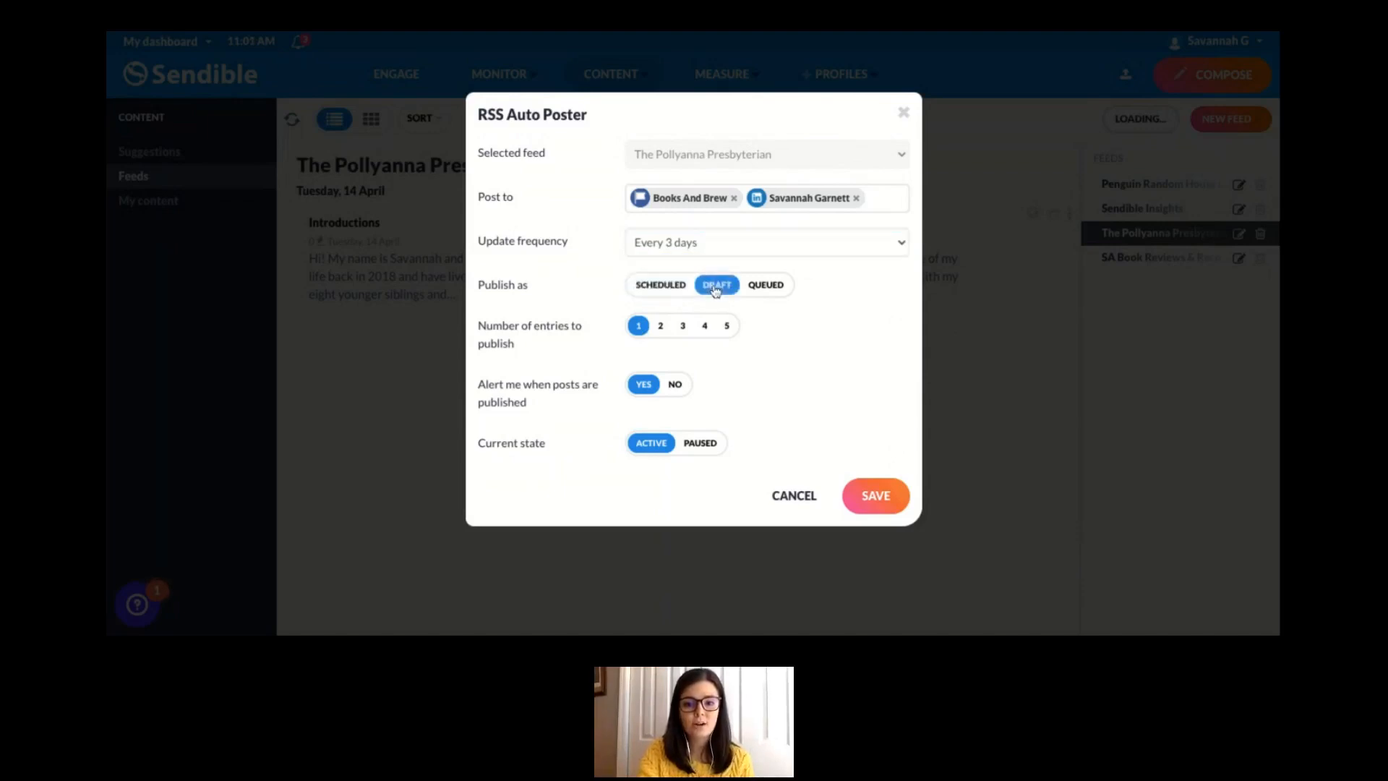
pyautogui.click(662, 288)
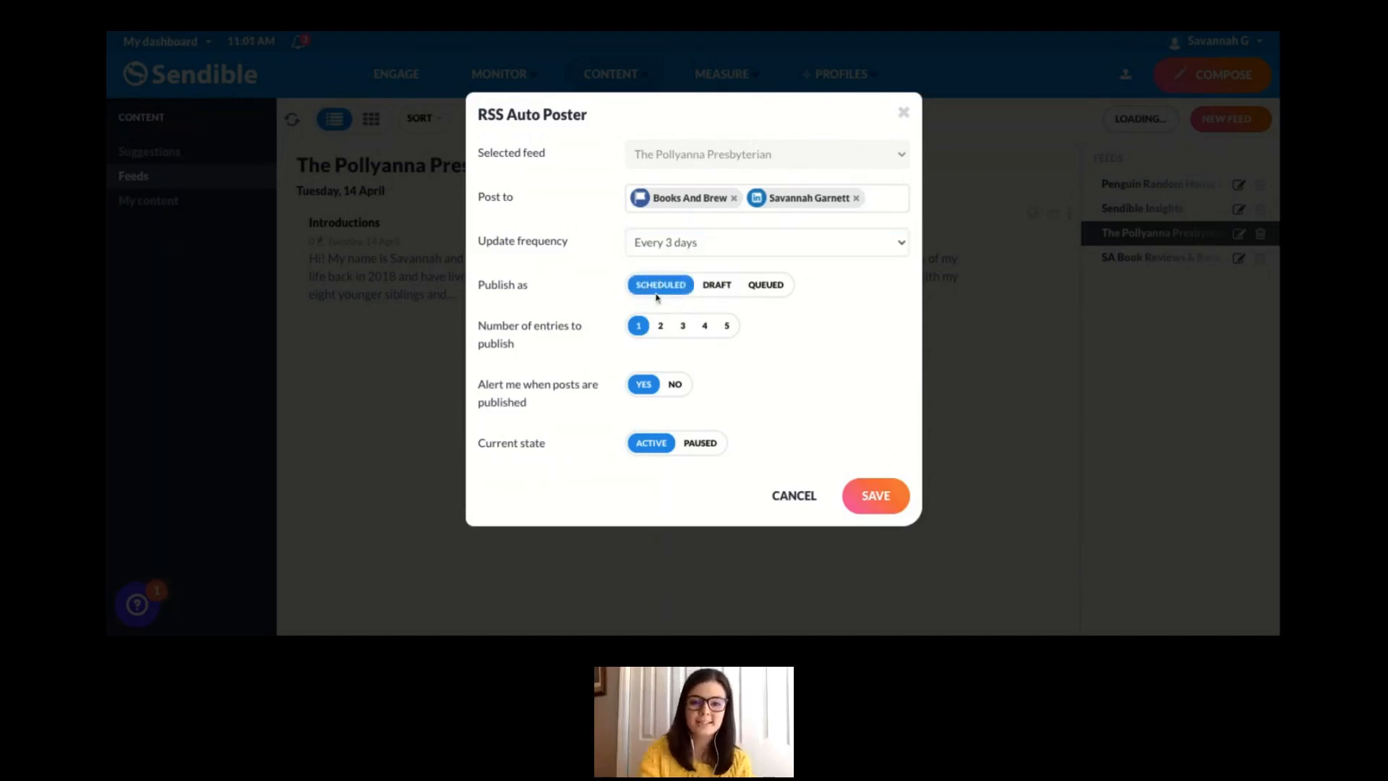
# - Turn off the alert for when the auto post's entries are published
pyautogui.scroll(-1, 625, 339)
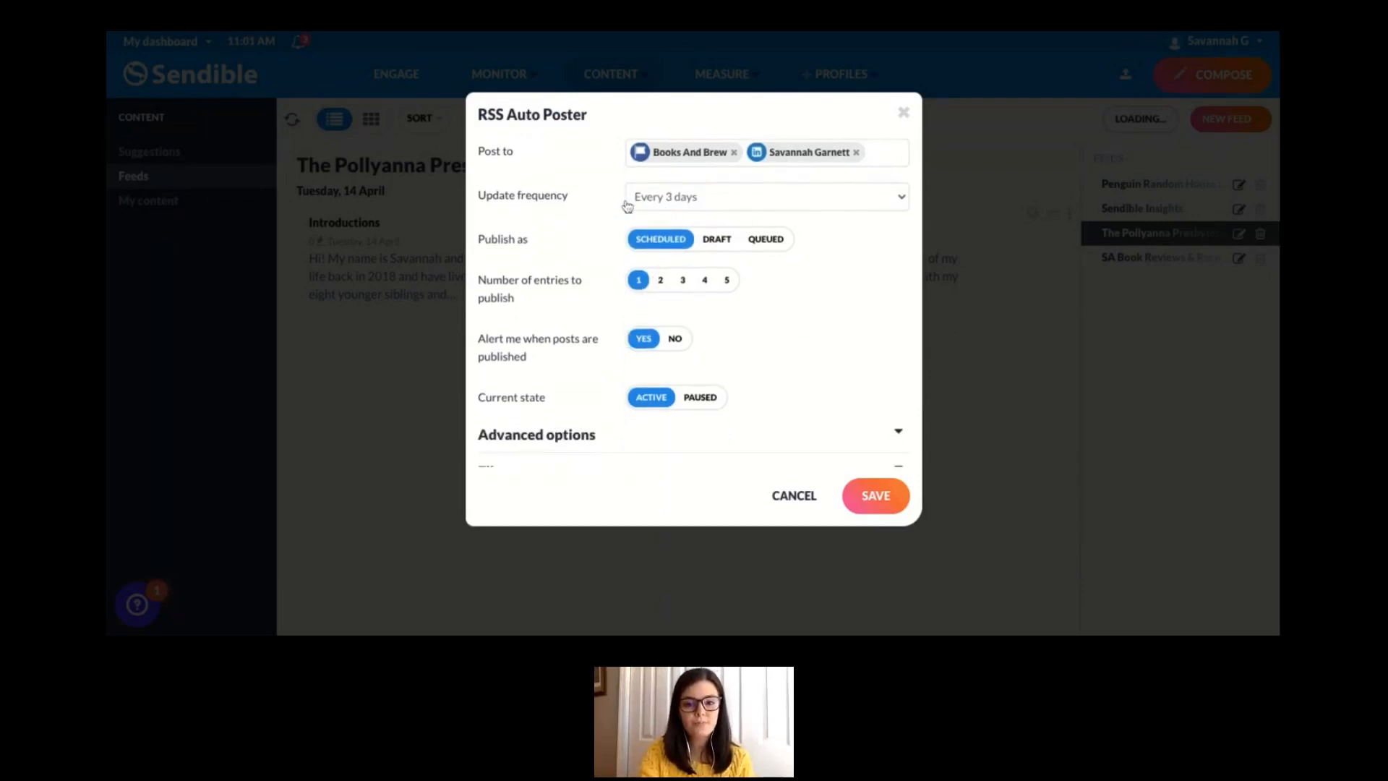
pyautogui.scroll(-2, 756, 342)
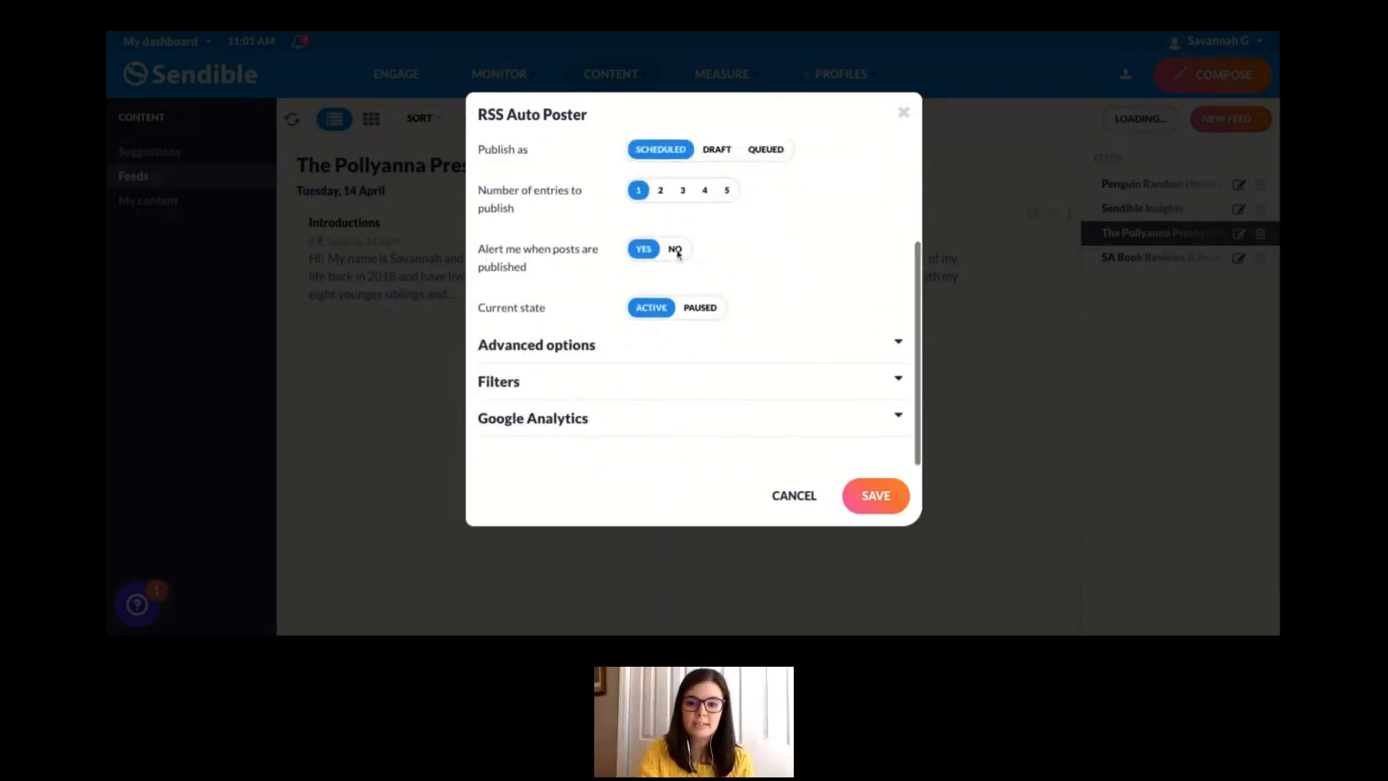
pyautogui.click(676, 251)
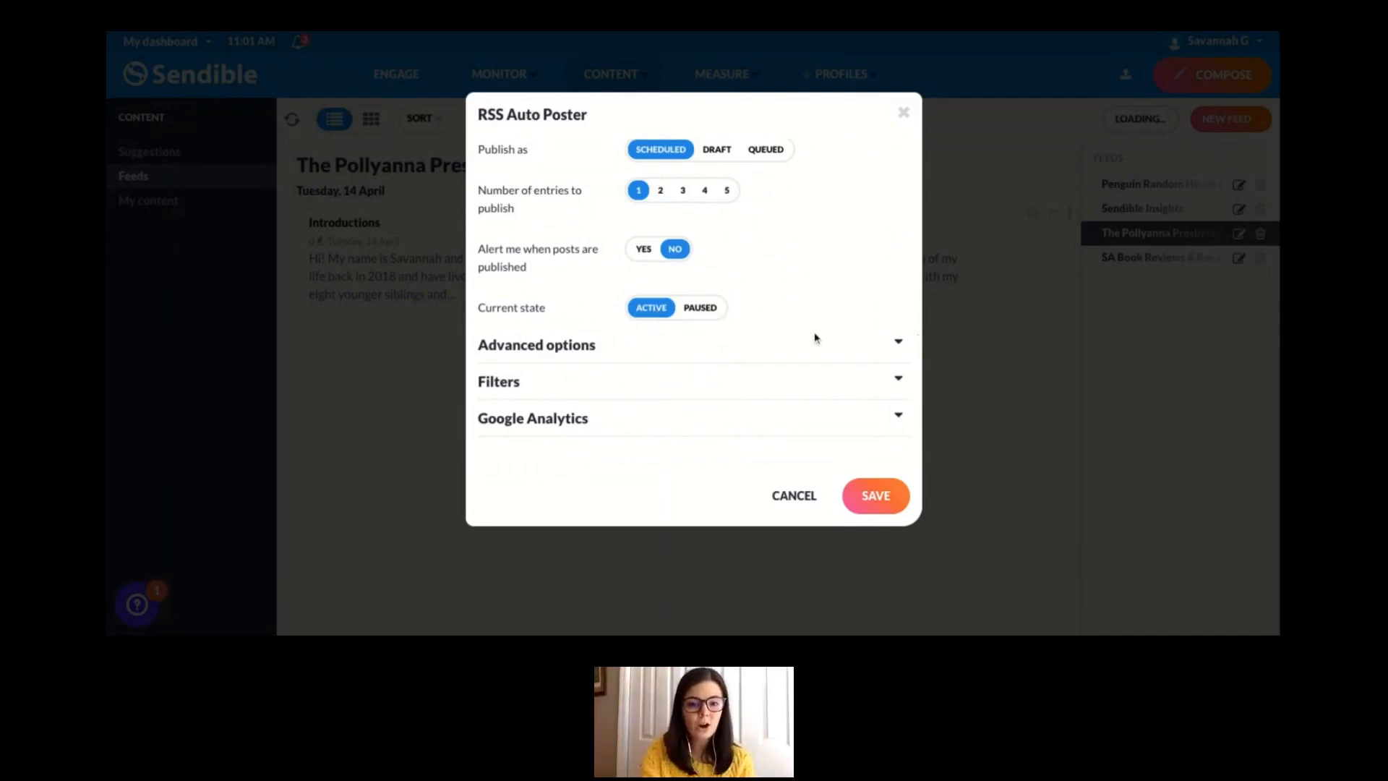
# - Expand the auto post's advanced options and review the available settings
pyautogui.click(899, 344)
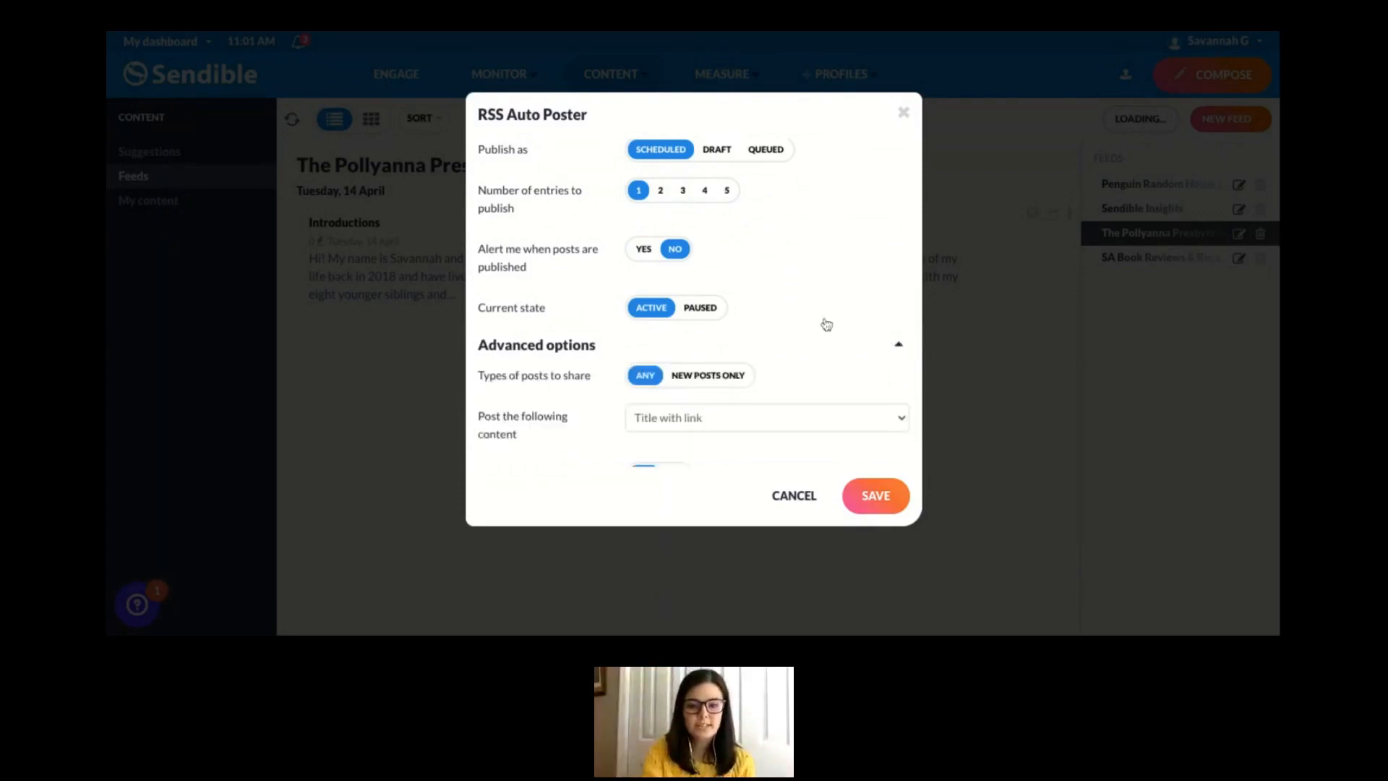
pyautogui.scroll(-3, 825, 323)
pyautogui.scroll(-1, 792, 339)
pyautogui.scroll(1, 794, 341)
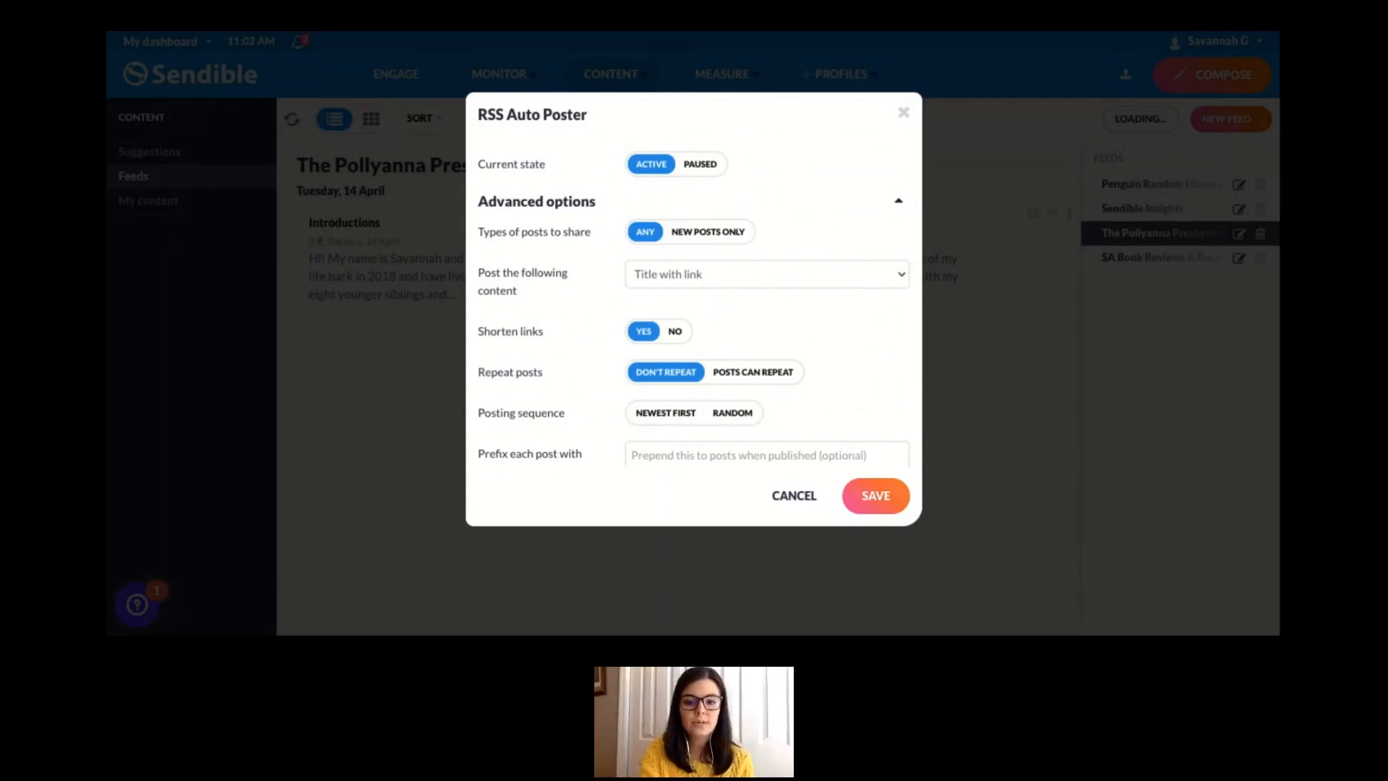
# - Try Title and description as the content to post and restore Title with link
pyautogui.click(715, 280)
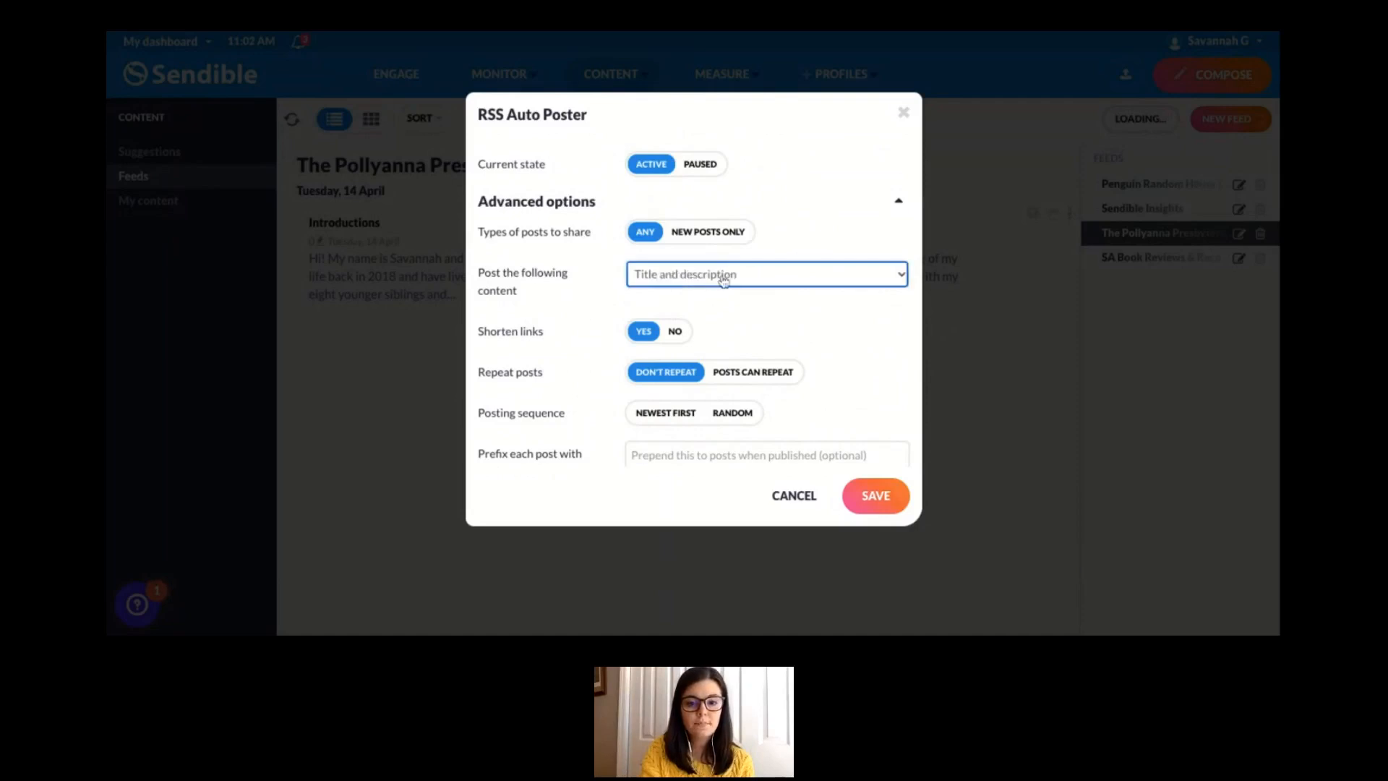
pyautogui.click(721, 284)
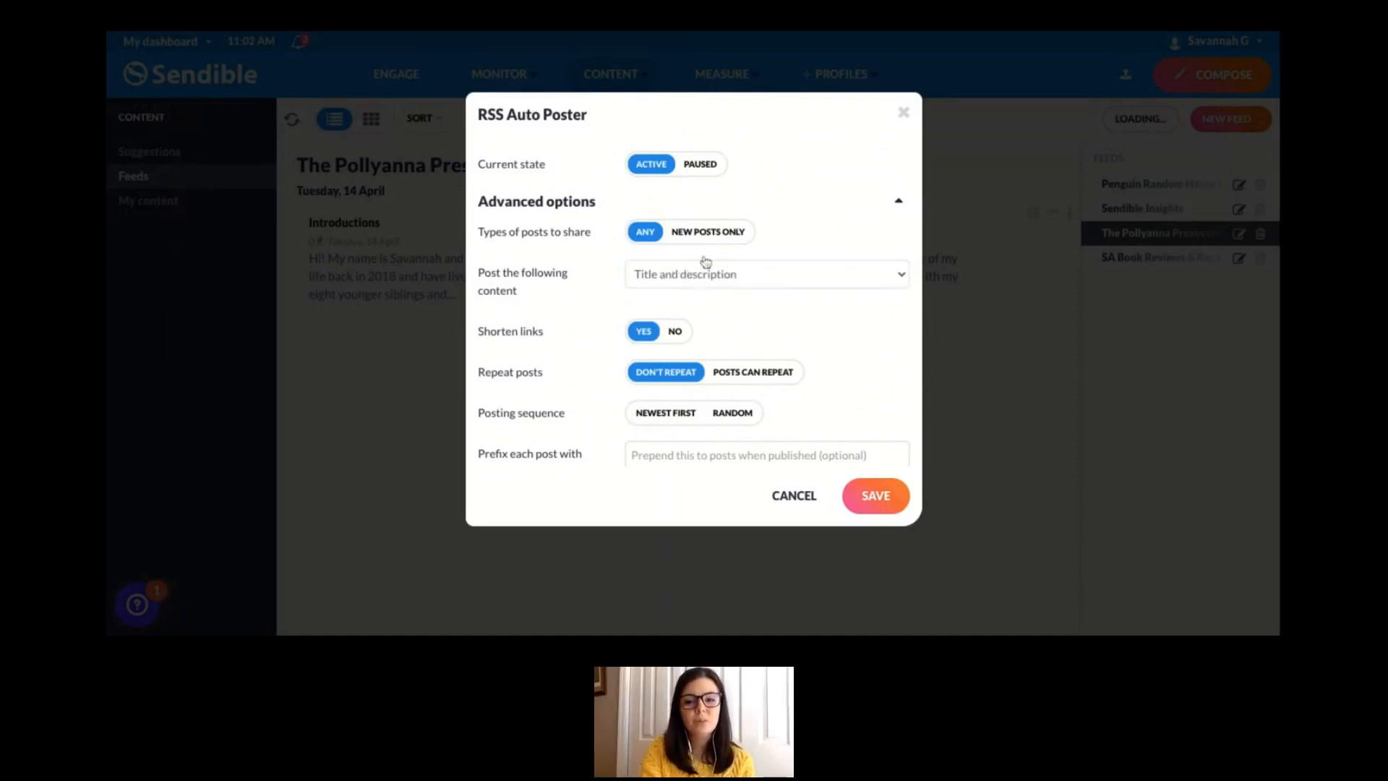
pyautogui.click(704, 310)
pyautogui.scroll(-1, 705, 312)
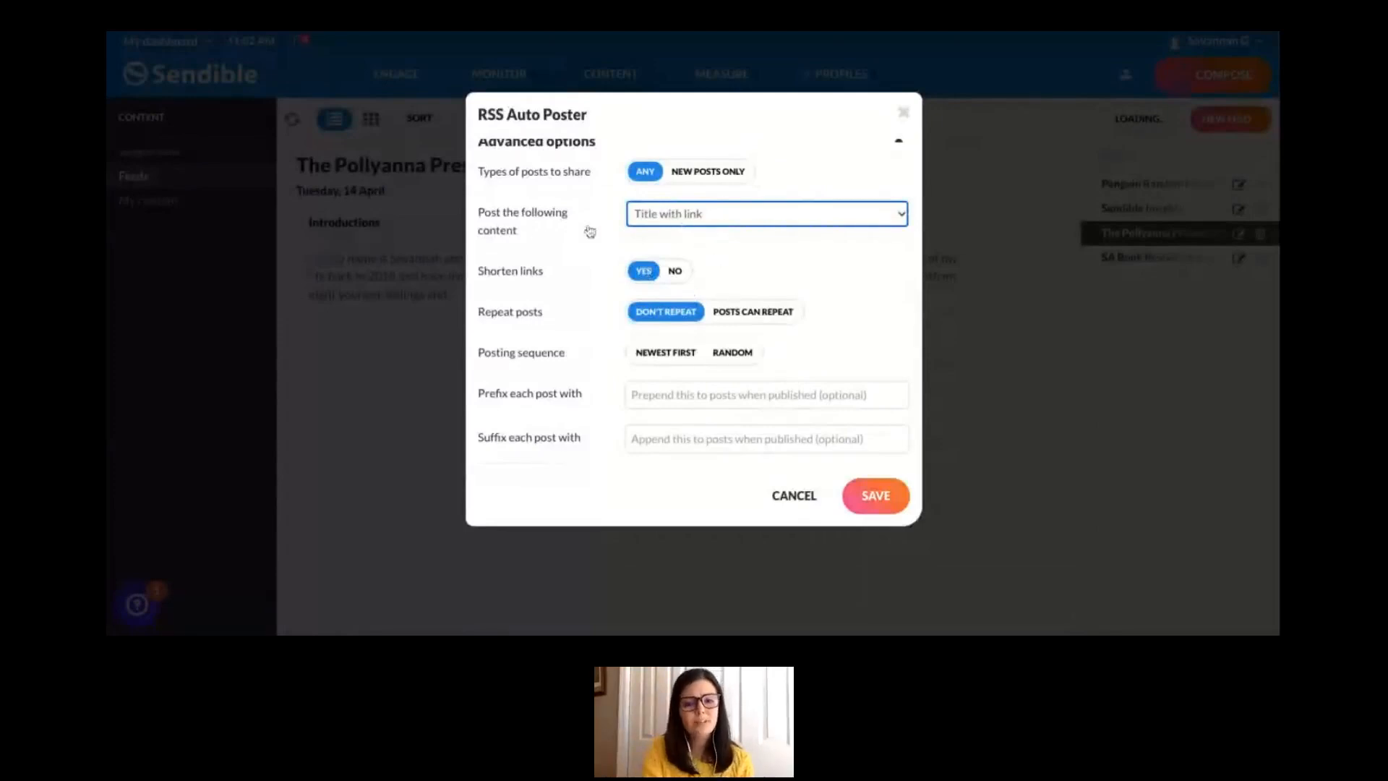
pyautogui.click(680, 218)
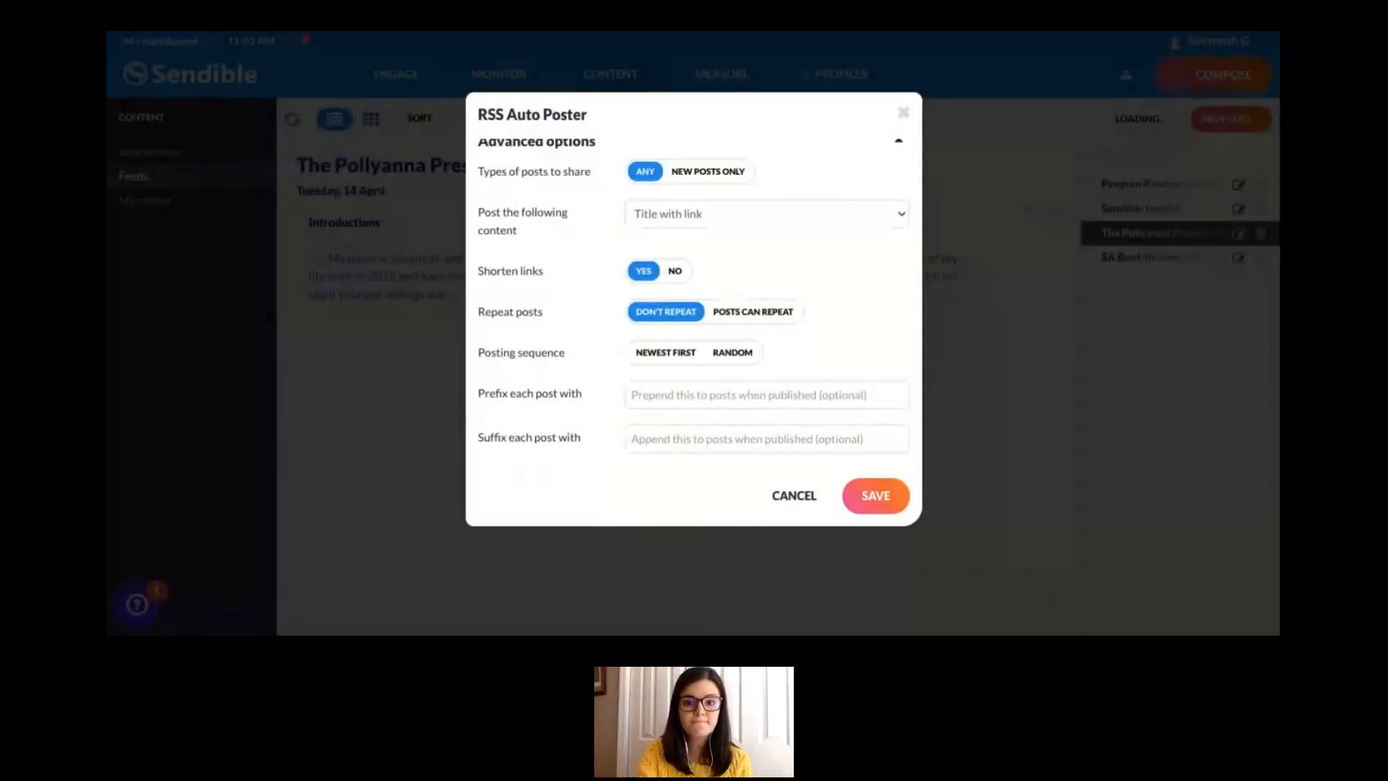
# - Set the posting sequence to Newest first and check the optional prefix and suffix fields, leaving them empty
pyautogui.scroll(-2, 834, 301)
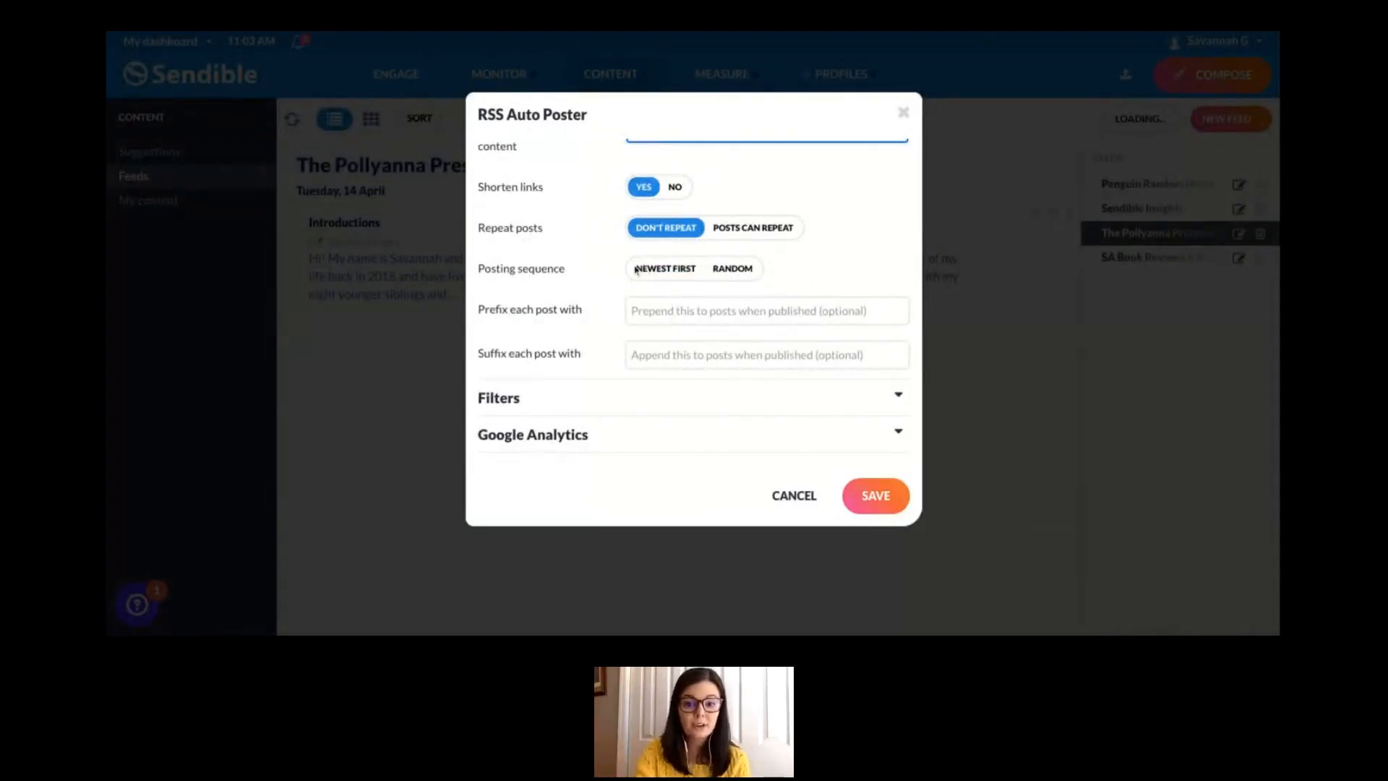
pyautogui.click(662, 271)
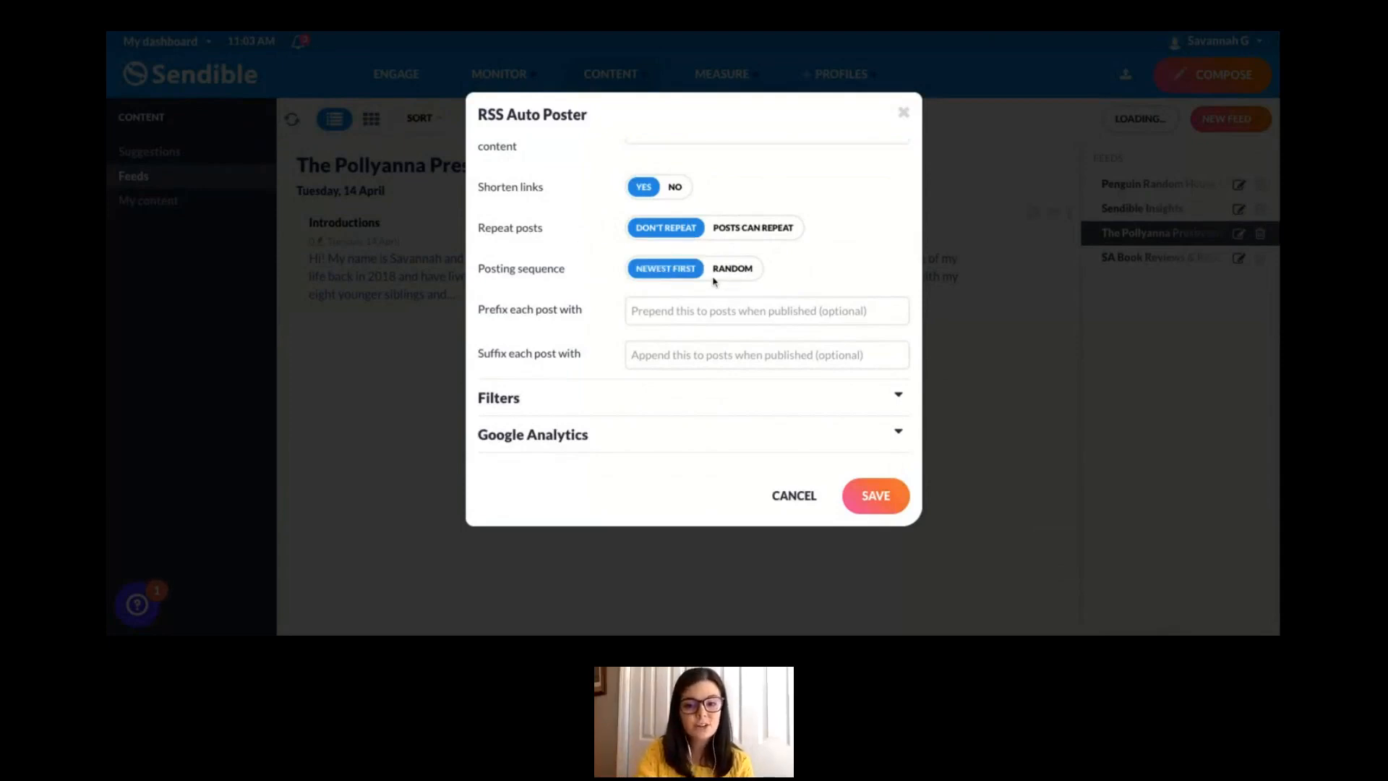
pyautogui.scroll(-1, 631, 322)
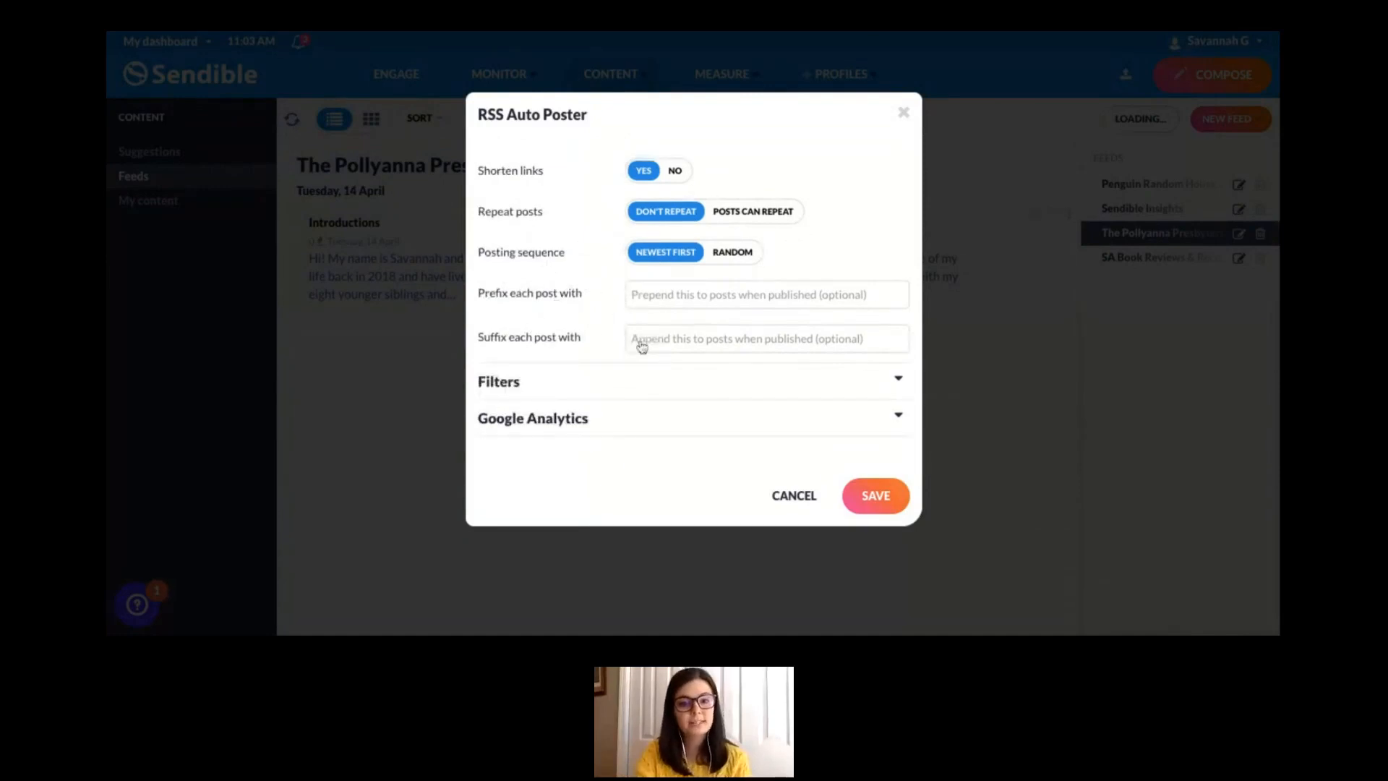
pyautogui.click(687, 296)
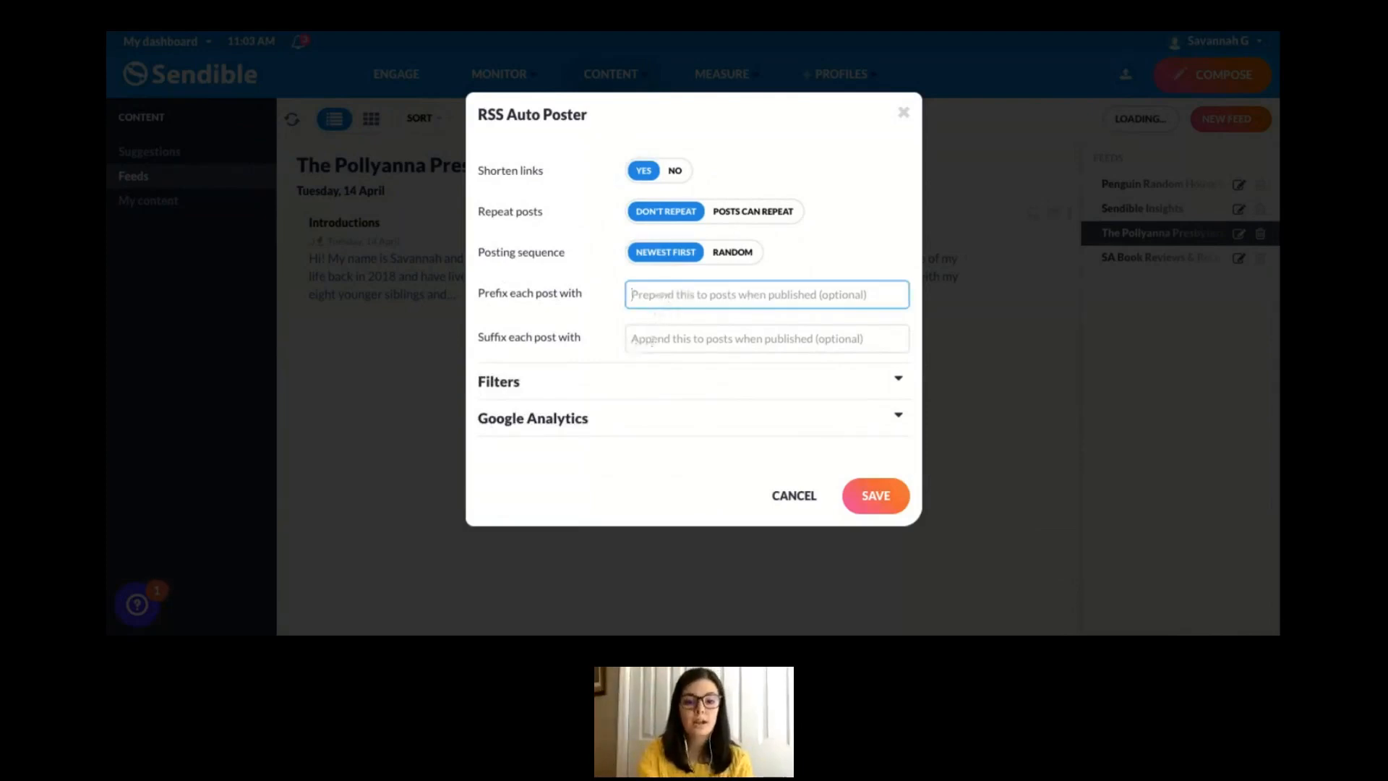
pyautogui.click(626, 340)
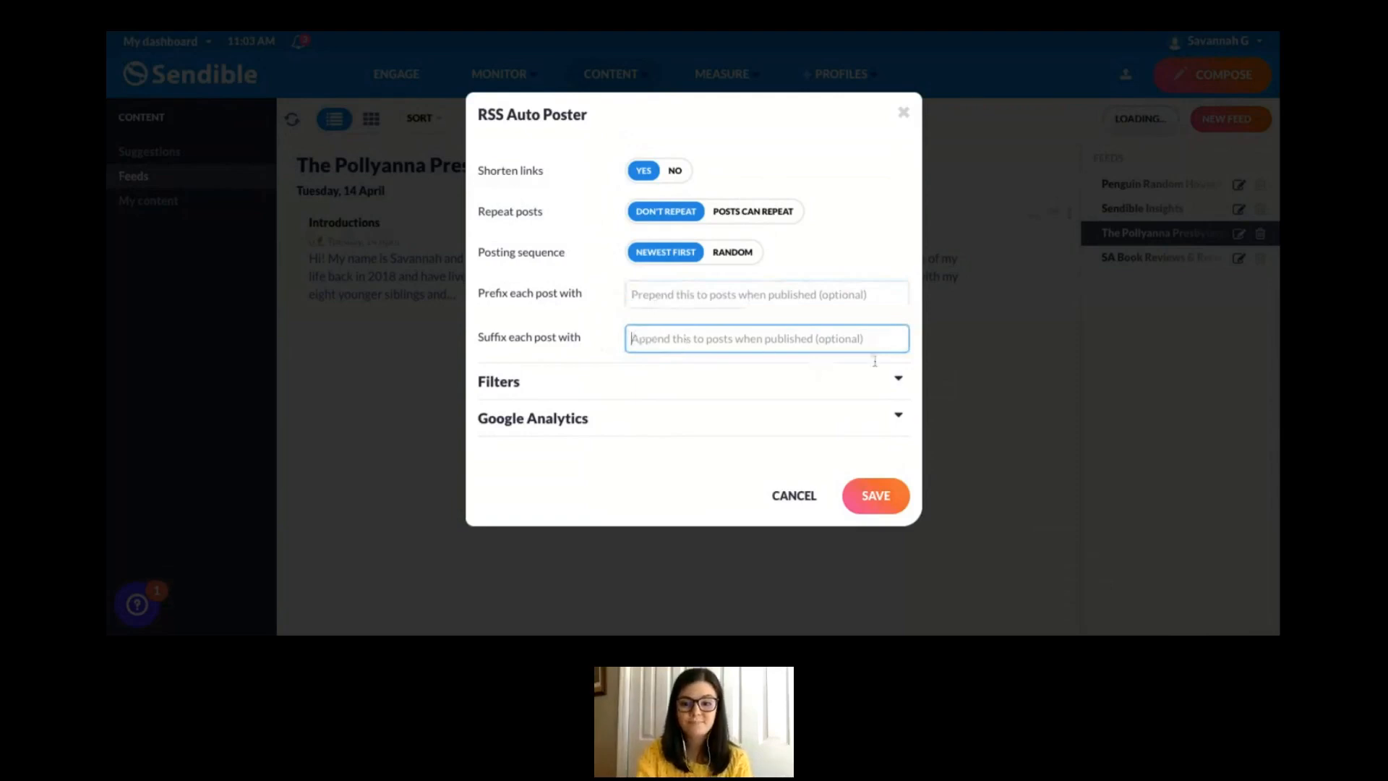
# - Try "Sendible" as the inclusion filter text, clear it and collapse the filter settings
pyautogui.click(900, 384)
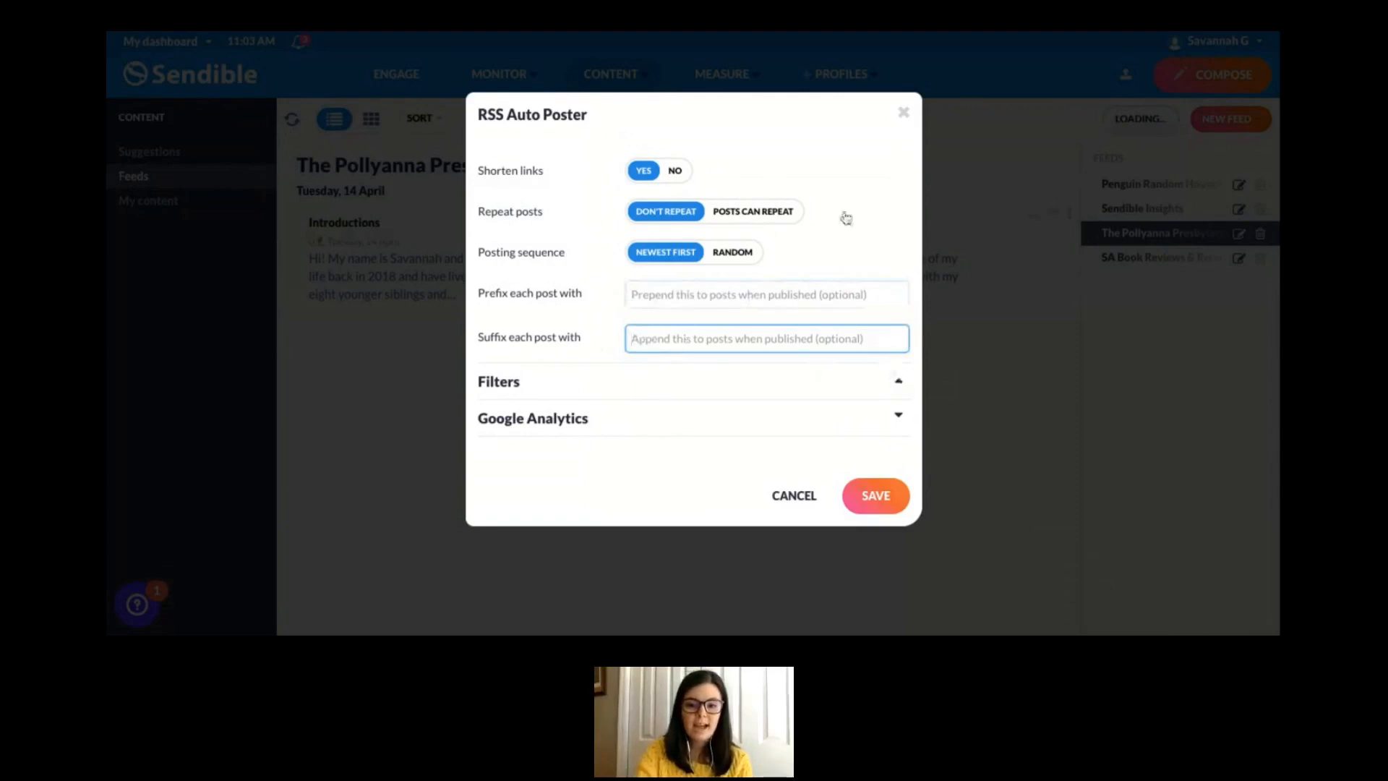
pyautogui.scroll(-2, 824, 267)
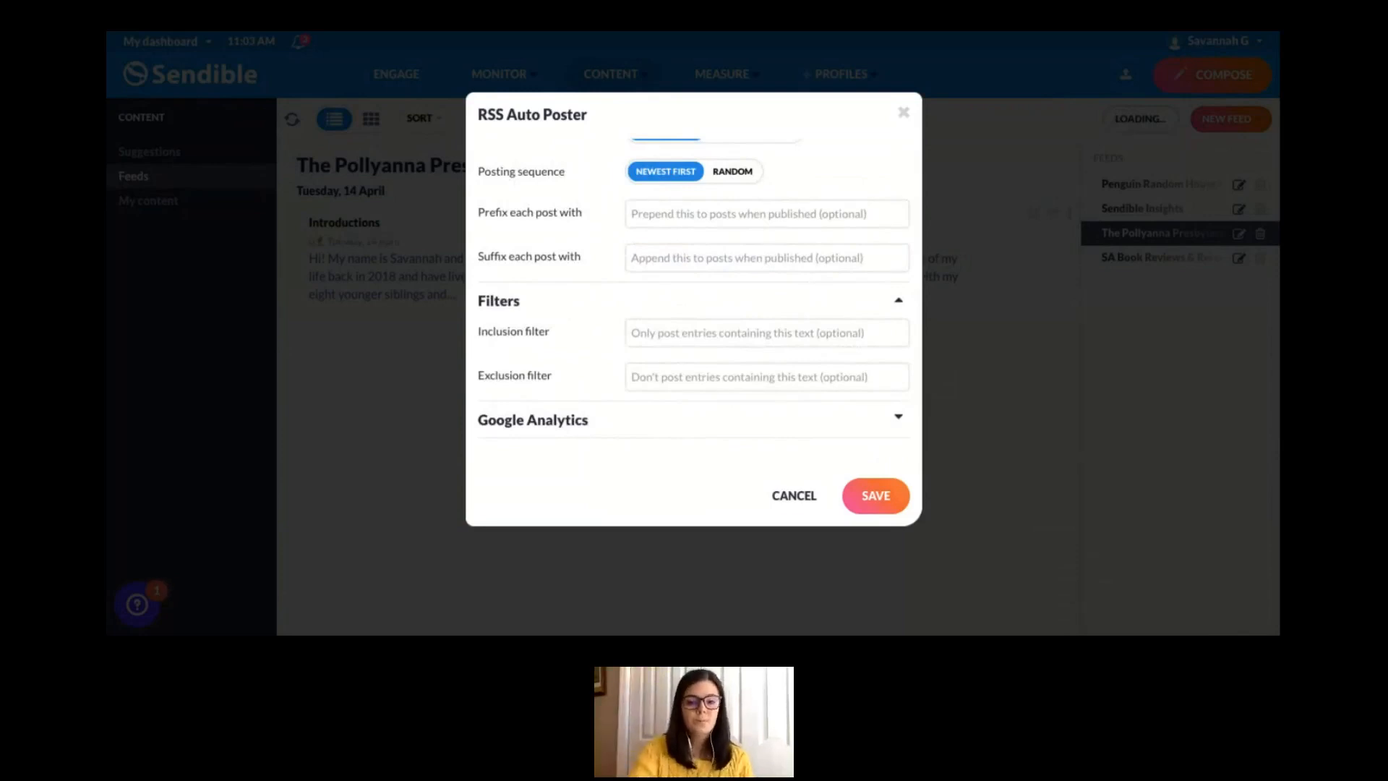
pyautogui.click(767, 333)
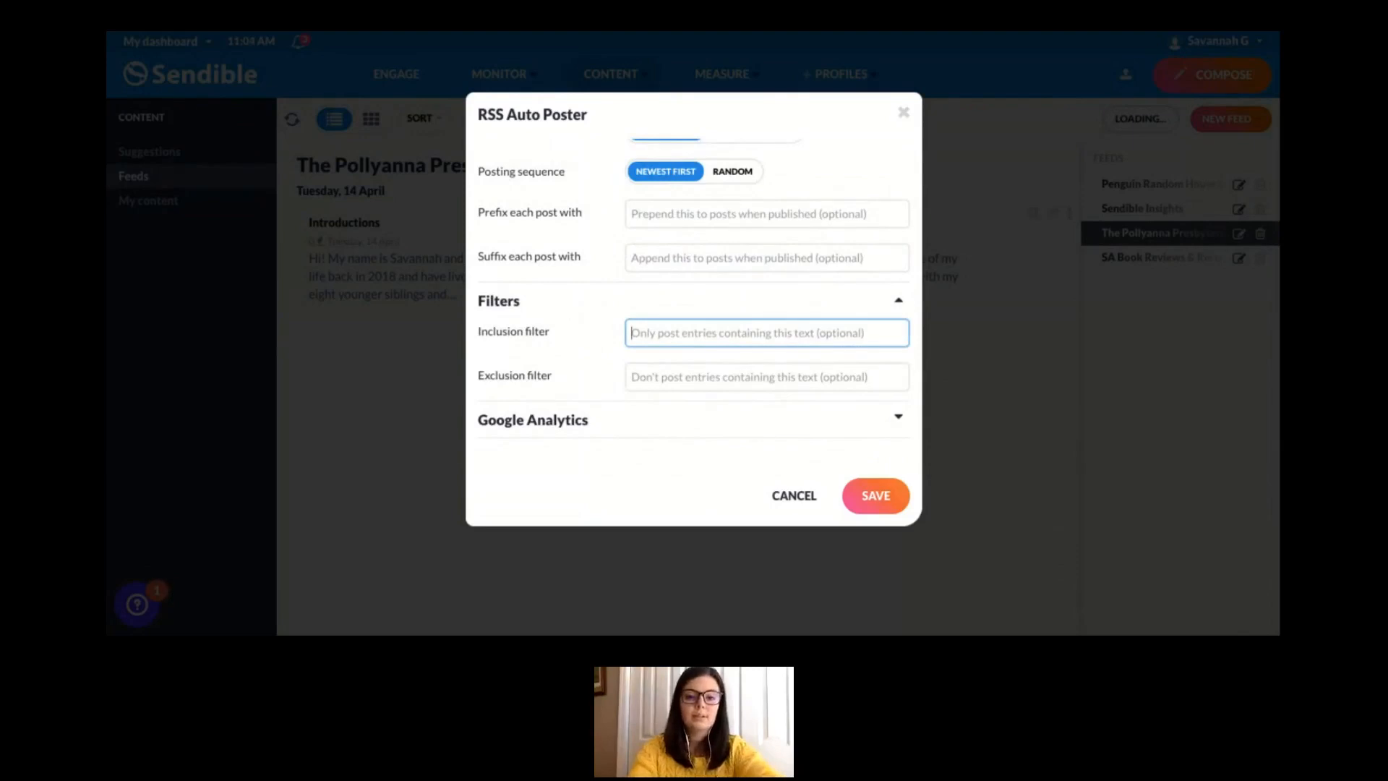
pyautogui.write('Sendible')
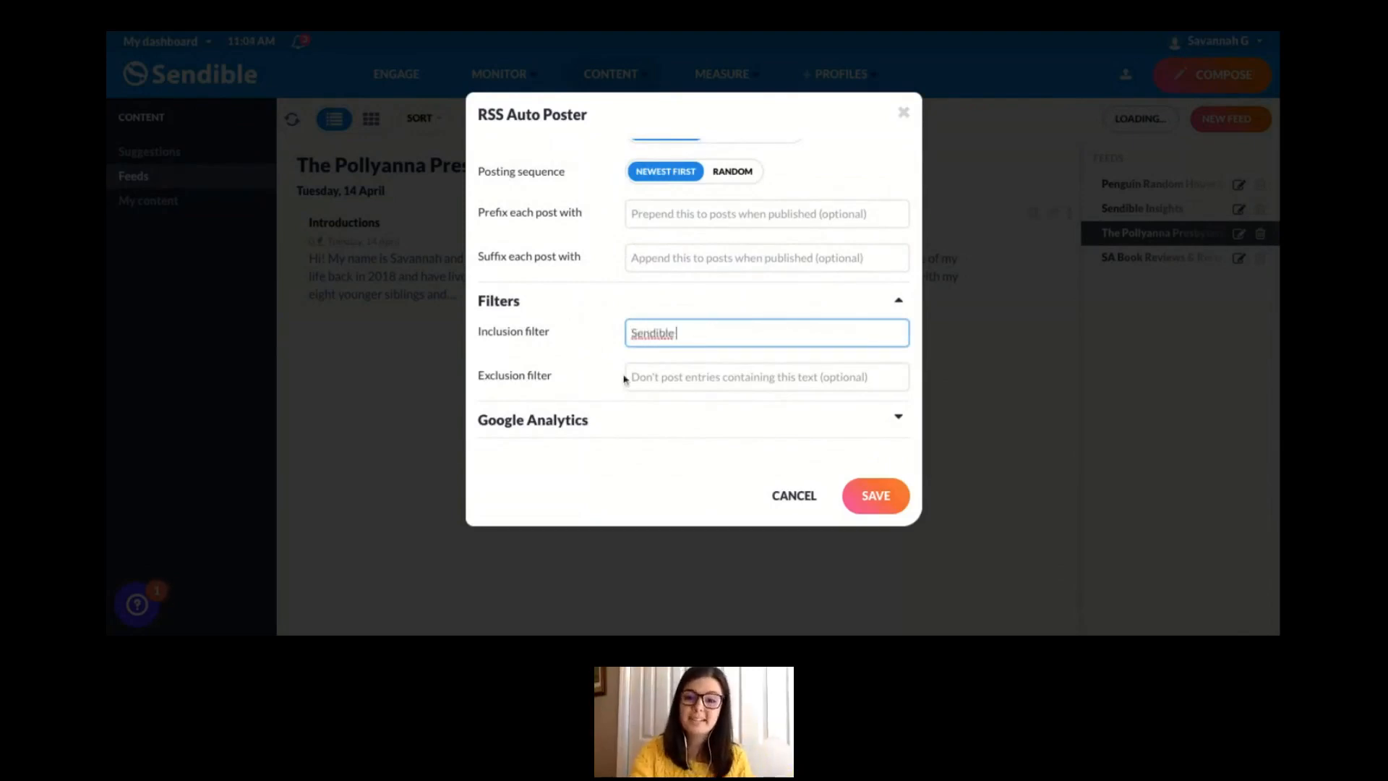
pyautogui.click(660, 378)
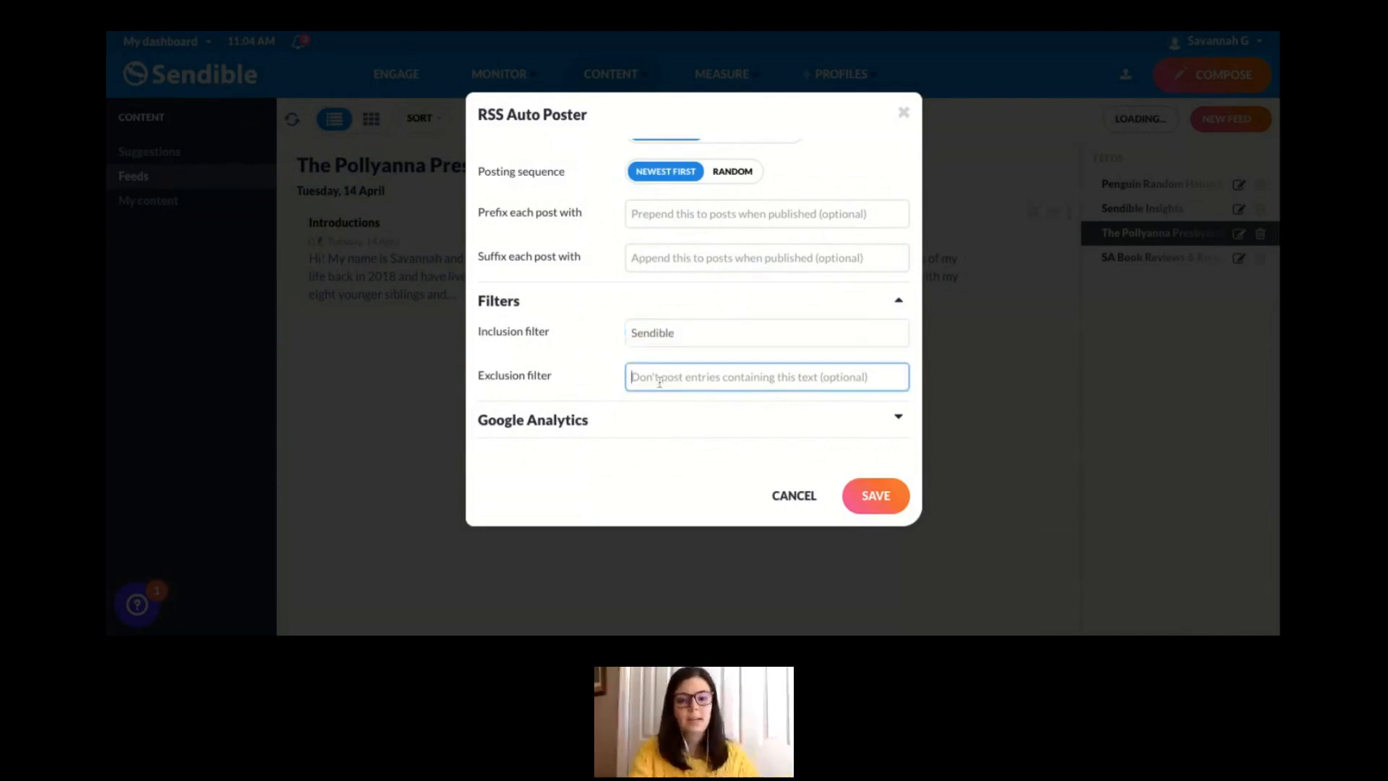
pyautogui.click(684, 332)
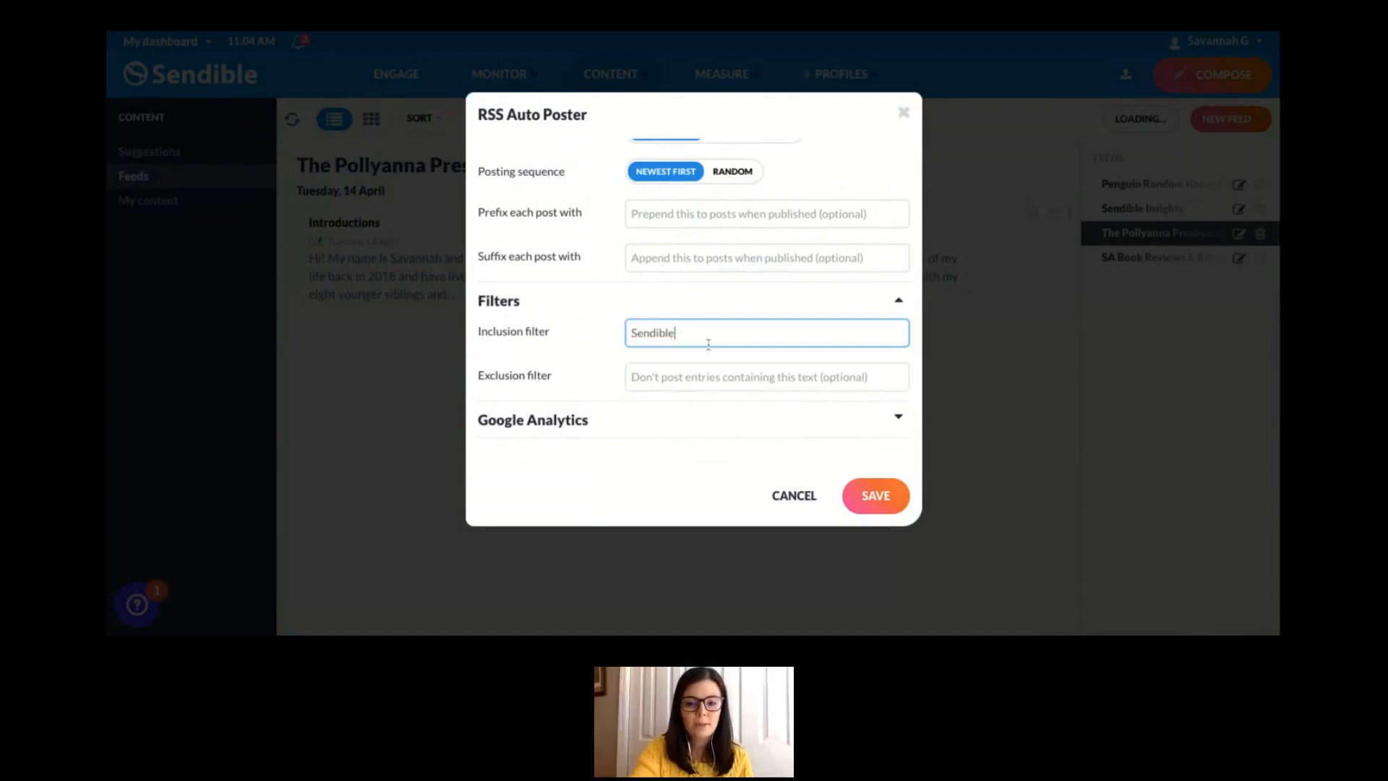
pyautogui.press('BackSpace')
pyautogui.press('BackSpace')
pyautogui.press('BackSpace')
pyautogui.press('BackSpace')
pyautogui.press('BackSpace')
pyautogui.press('BackSpace')
pyautogui.press('BackSpace')
pyautogui.press('BackSpace')
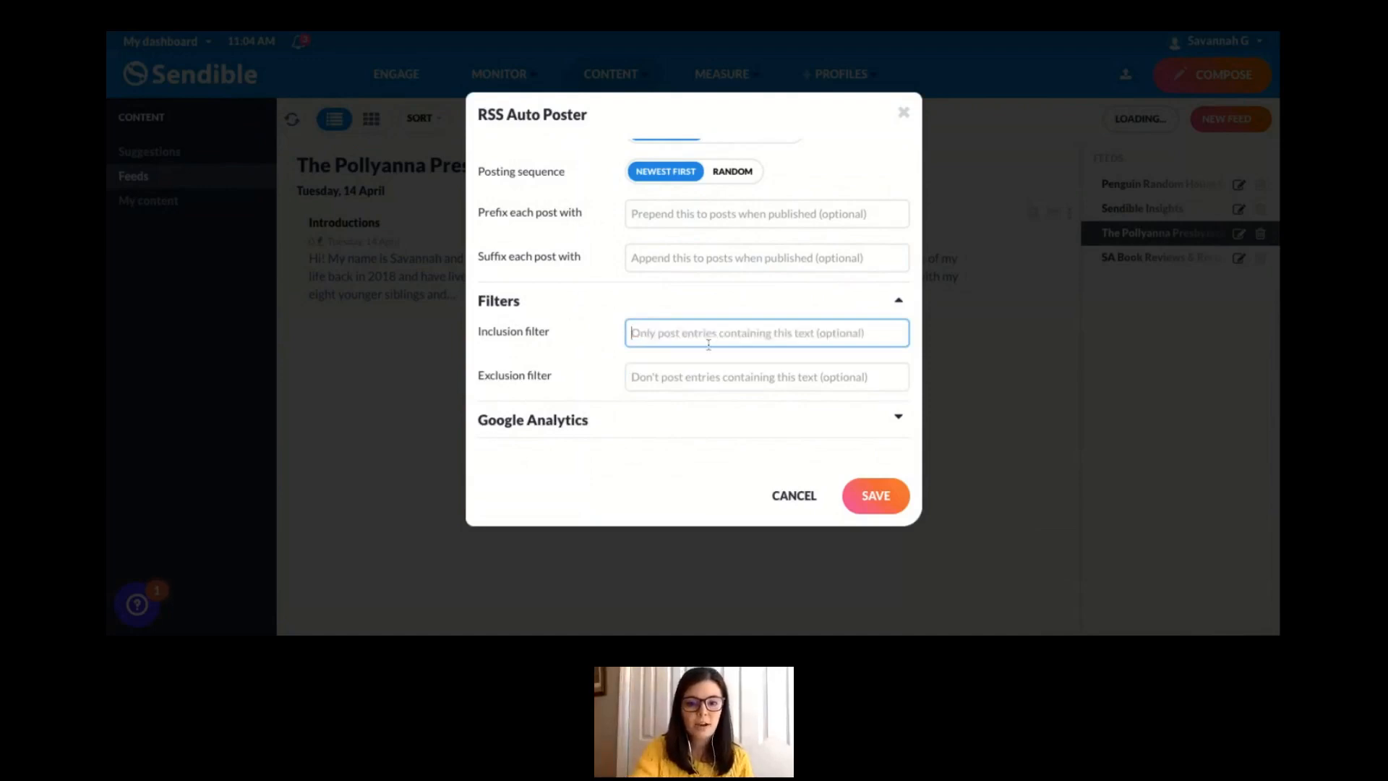
pyautogui.click(769, 292)
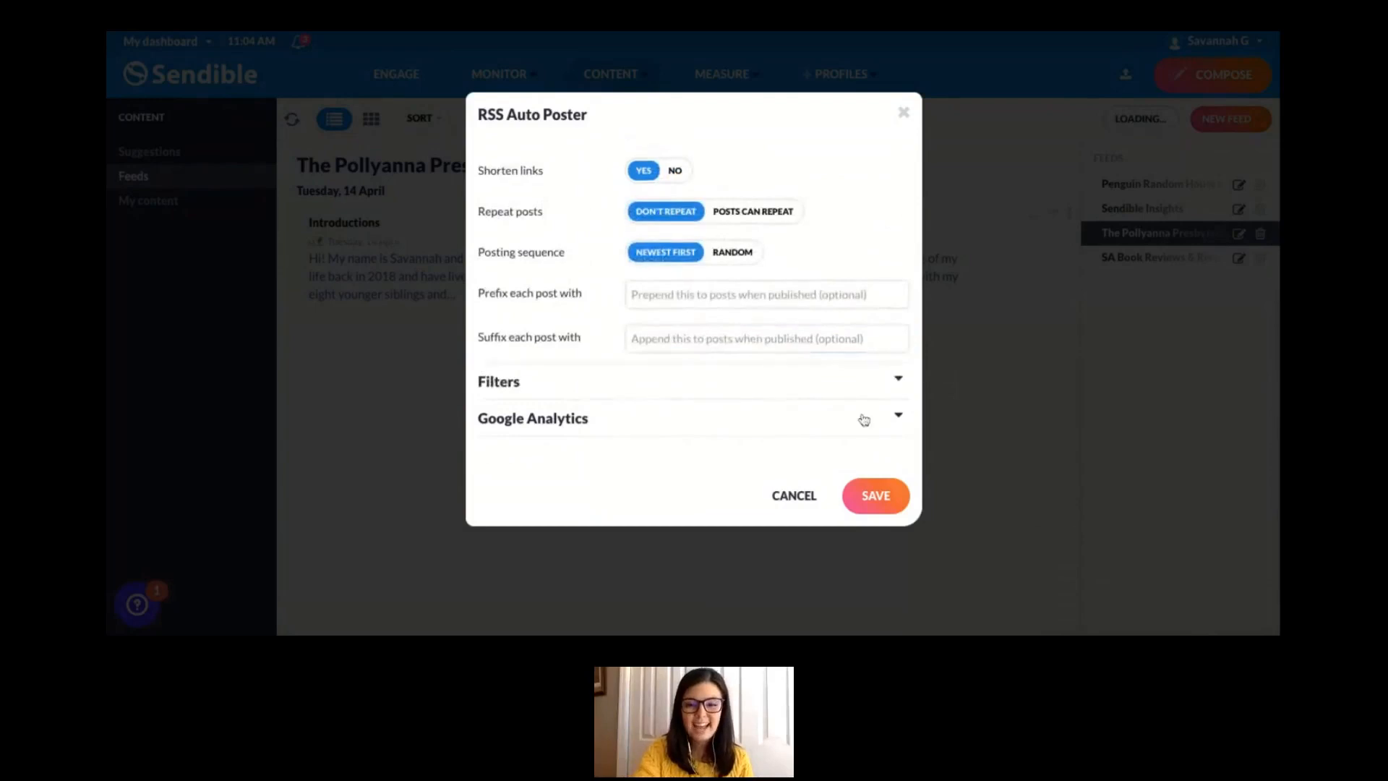
# - Examine the auto post's Google Analytics source and medium settings, and collapse the section
pyautogui.click(899, 416)
pyautogui.scroll(-1, 737, 378)
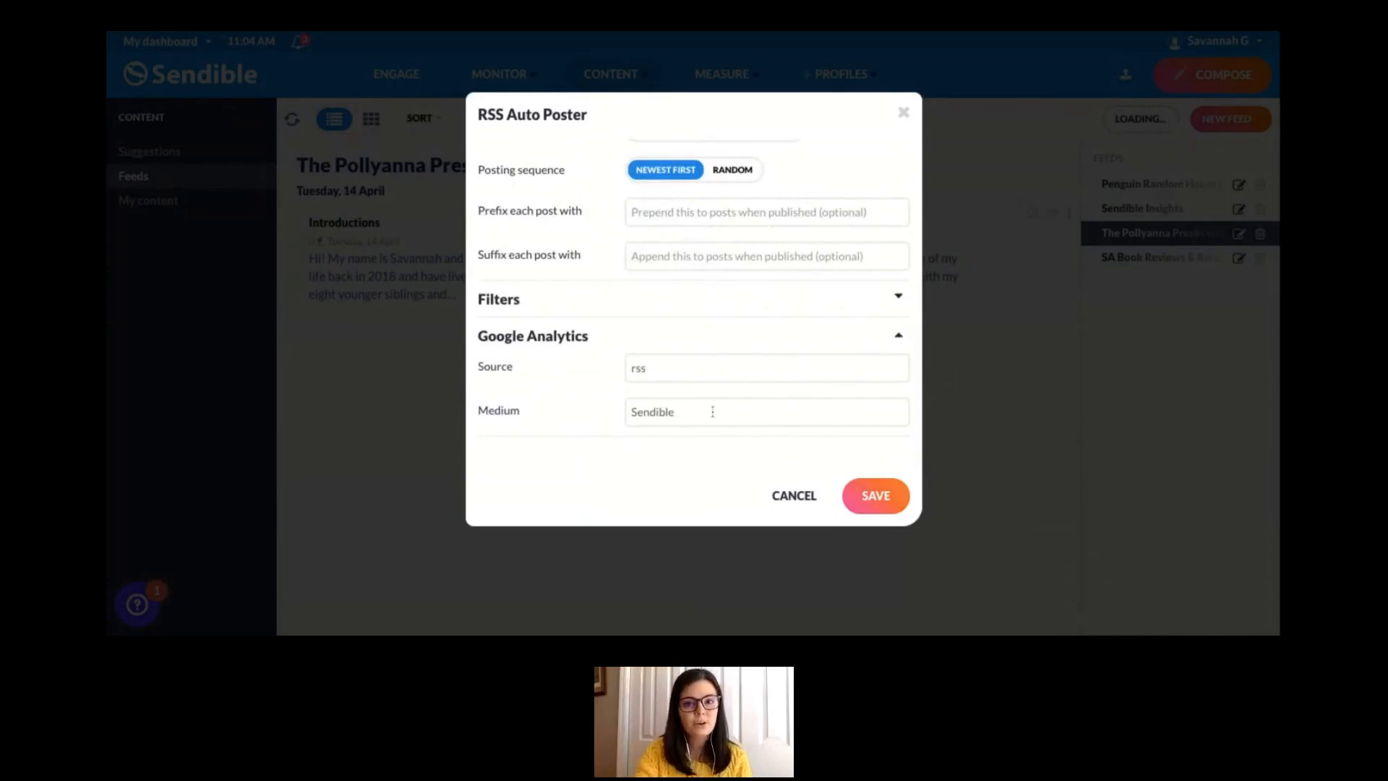
pyautogui.click(901, 338)
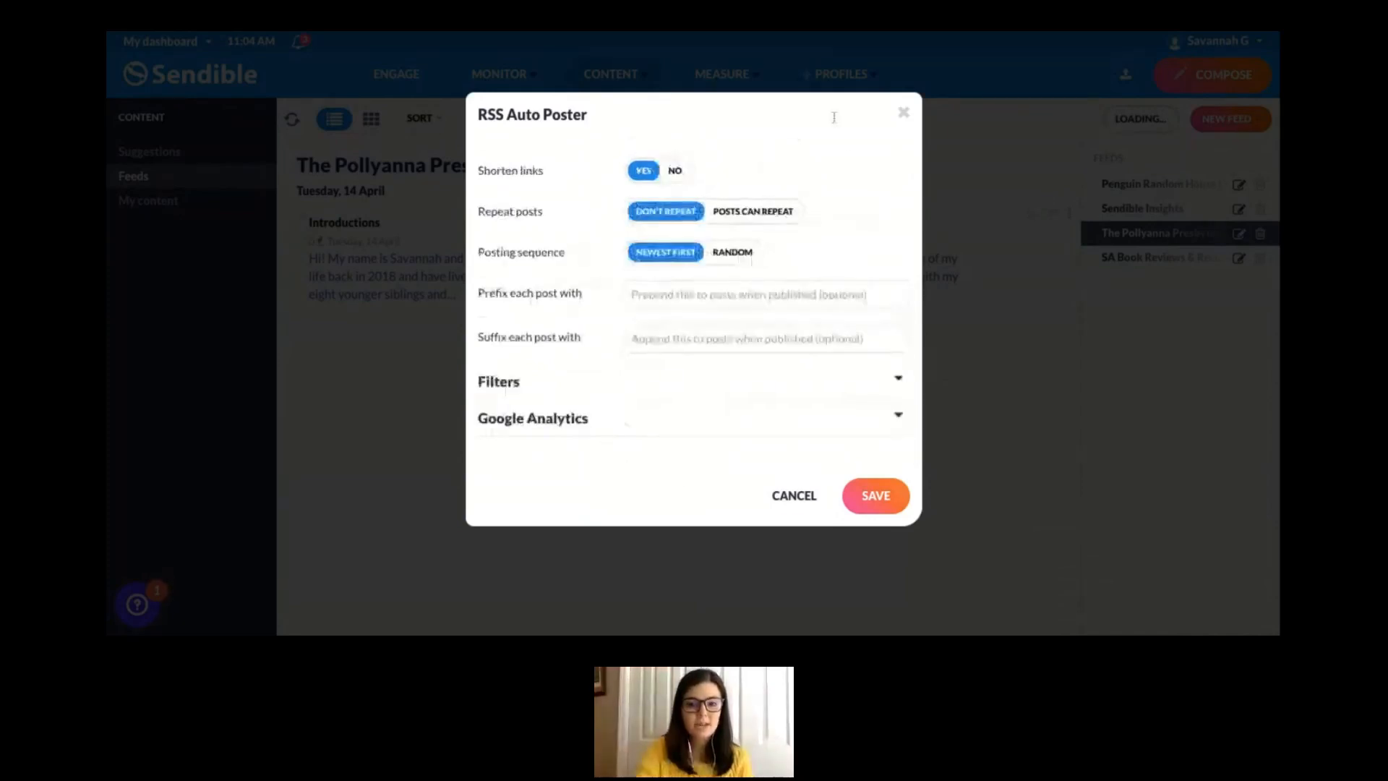
# - Review the main settings of The Pollyanna Presbyterian auto post and save it
pyautogui.scroll(5, 745, 277)
pyautogui.scroll(2, 745, 277)
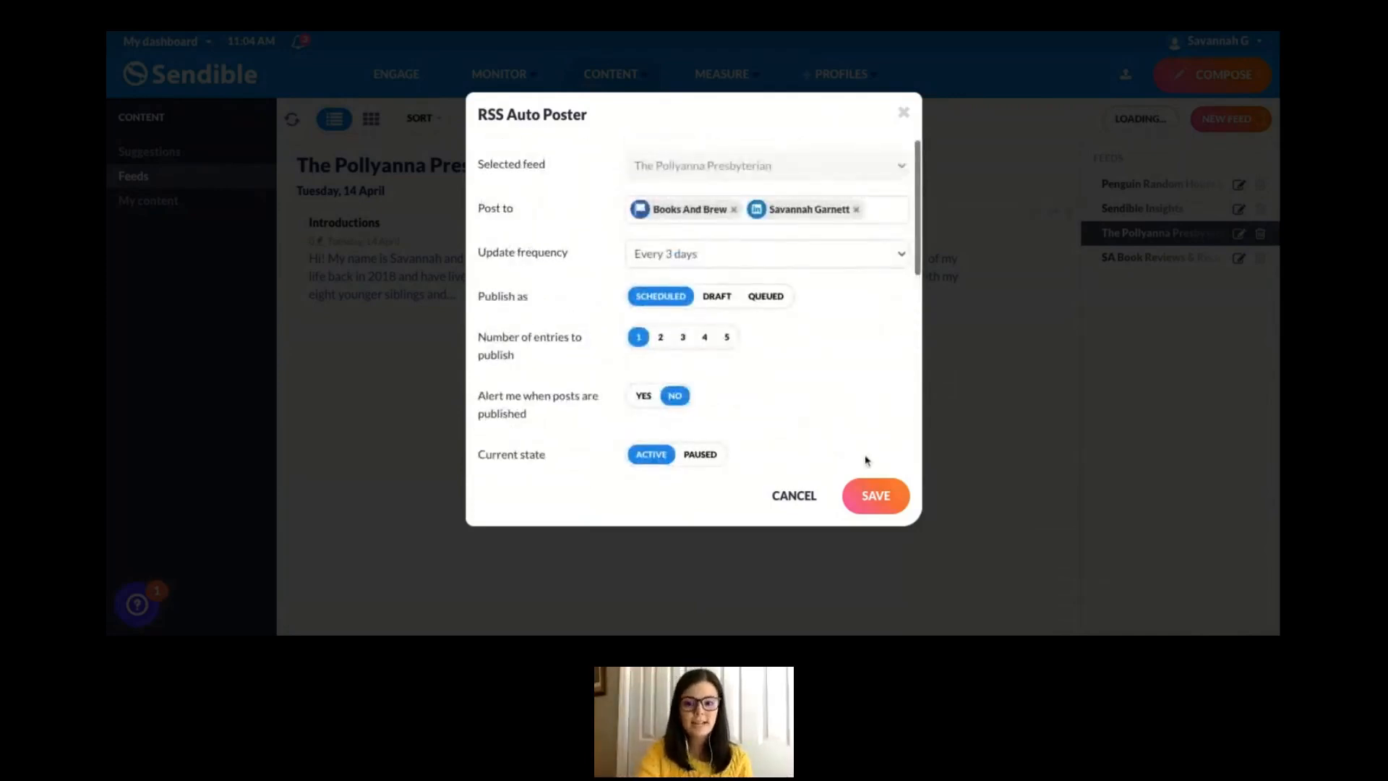
pyautogui.click(894, 496)
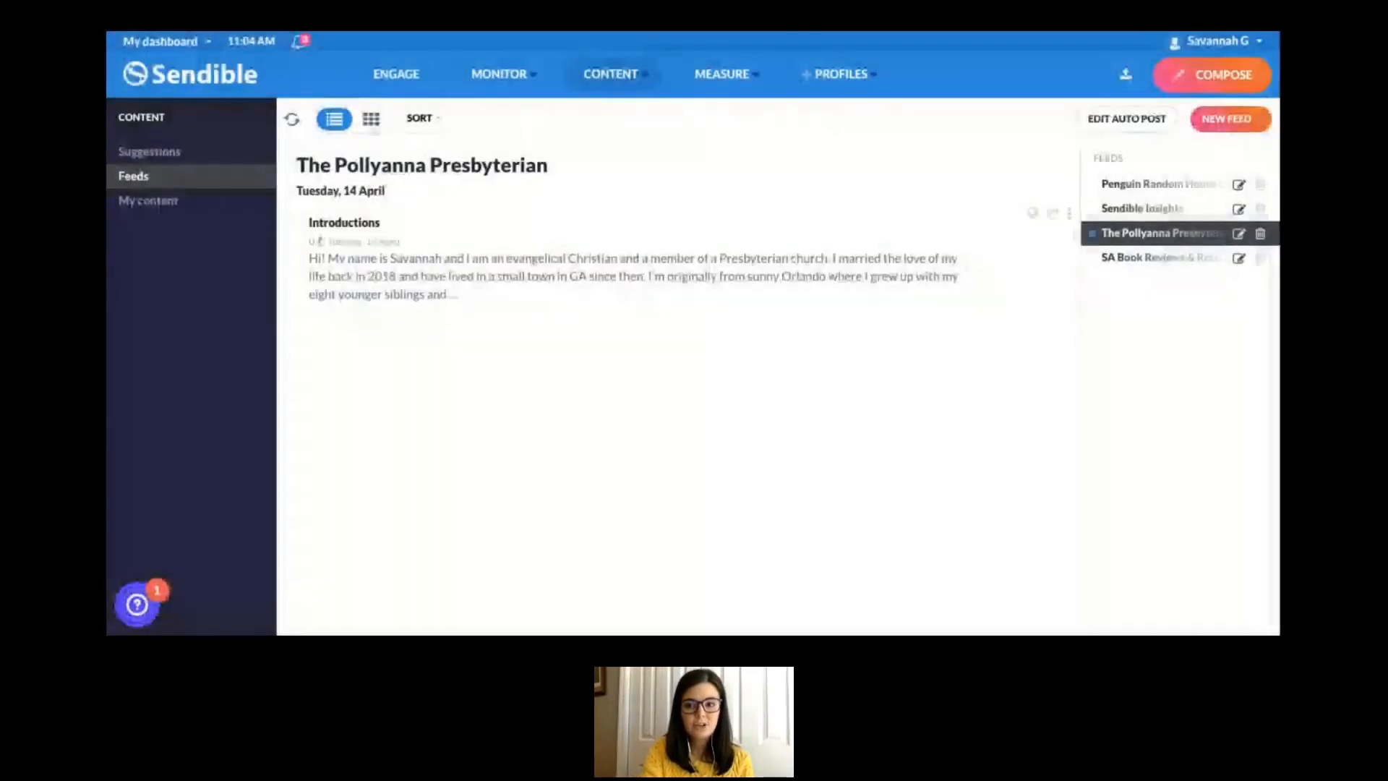
# - Delete the SA Book Reviews & Recommendations feed from the feeds list and confirm its removal
pyautogui.moveTo(1094, 240)
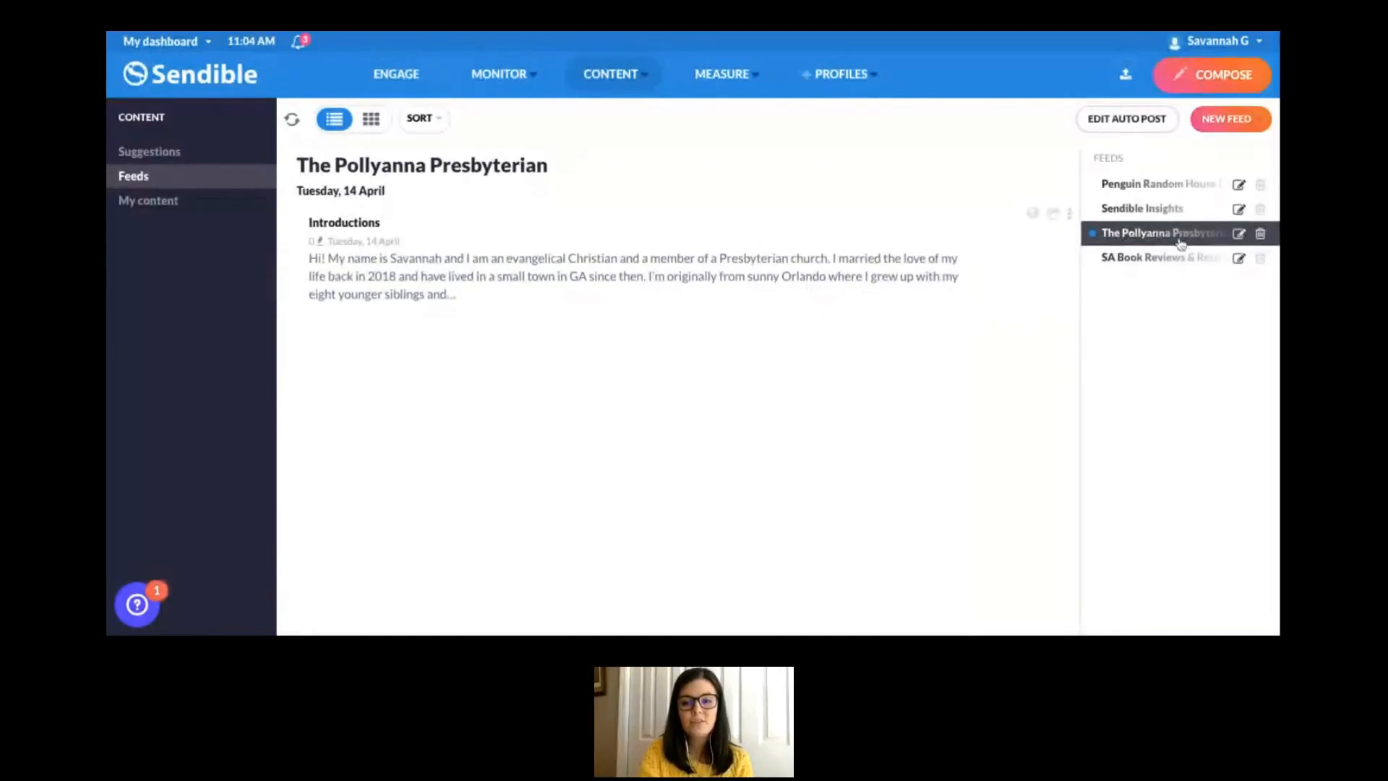
pyautogui.click(1207, 184)
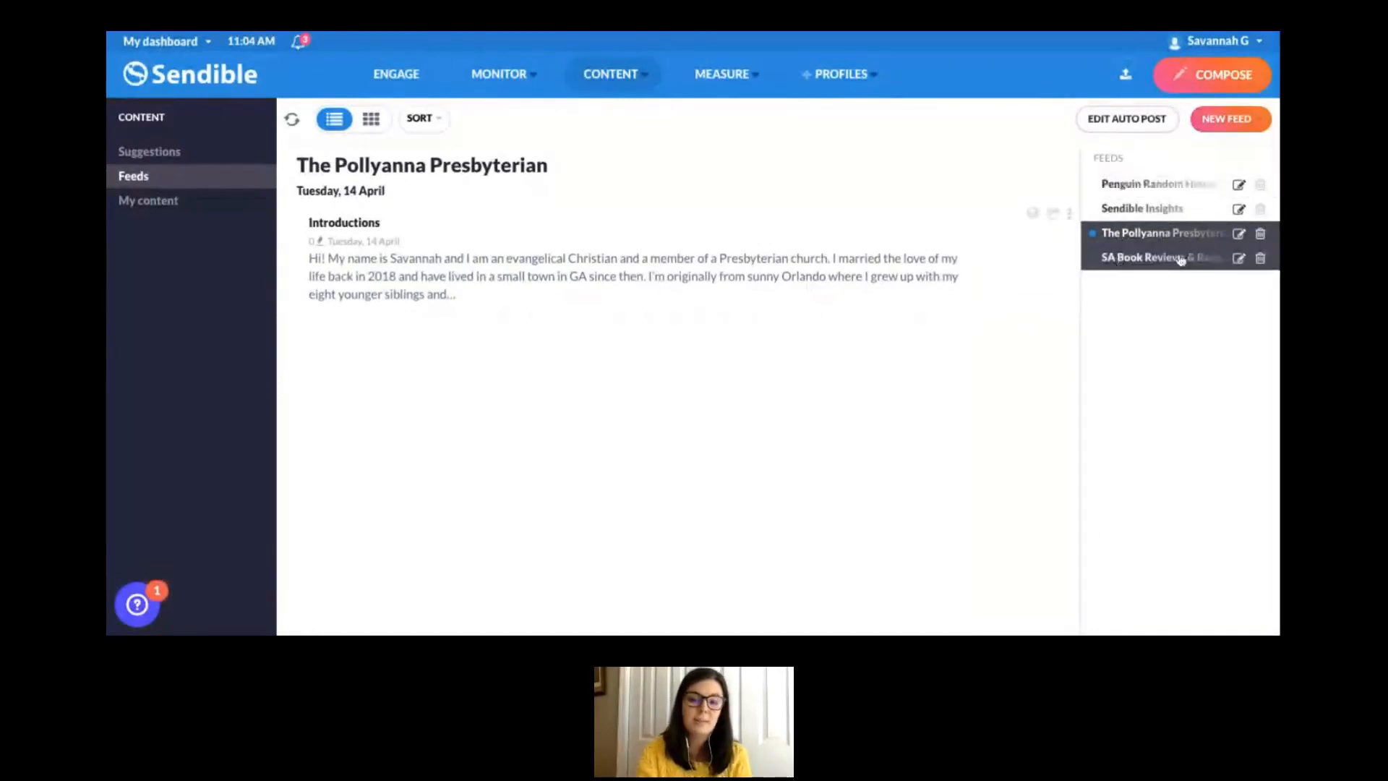
pyautogui.click(1261, 259)
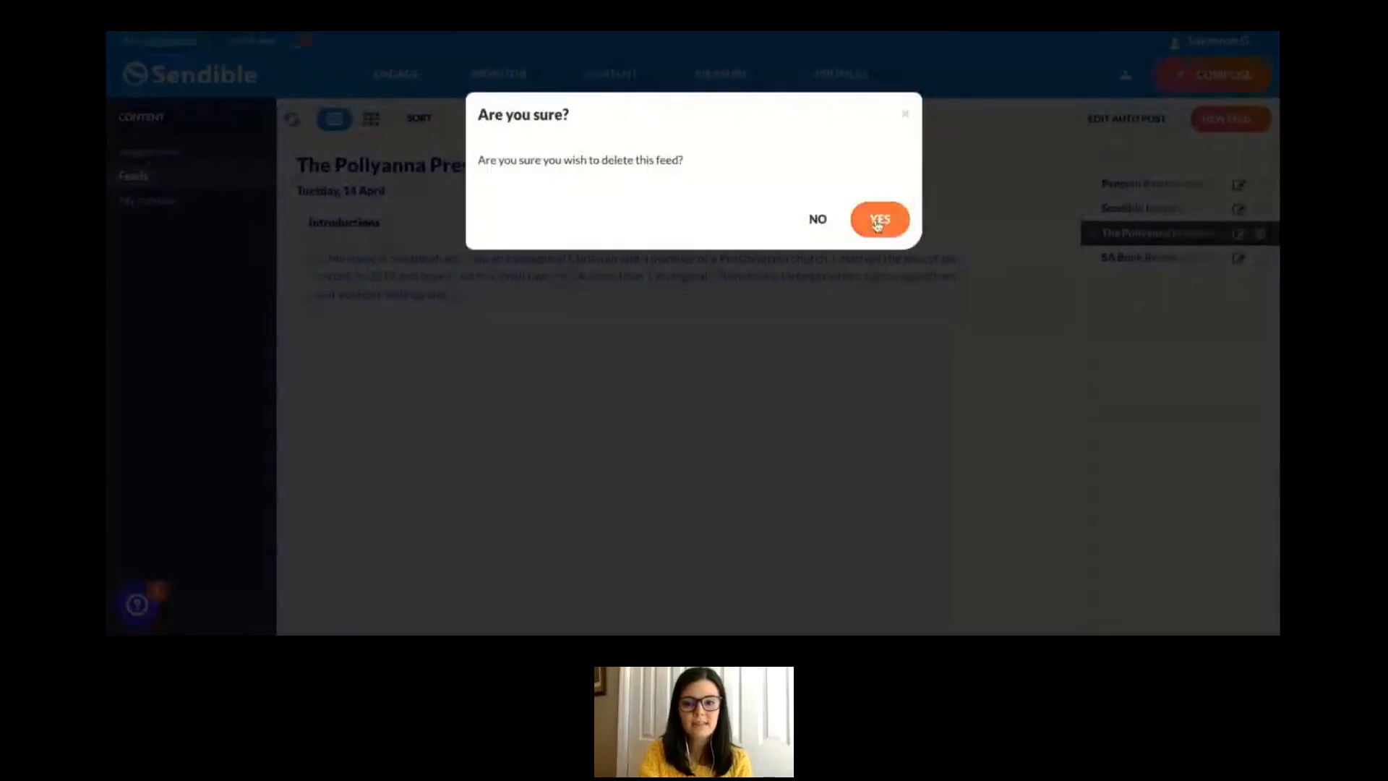
pyautogui.click(879, 221)
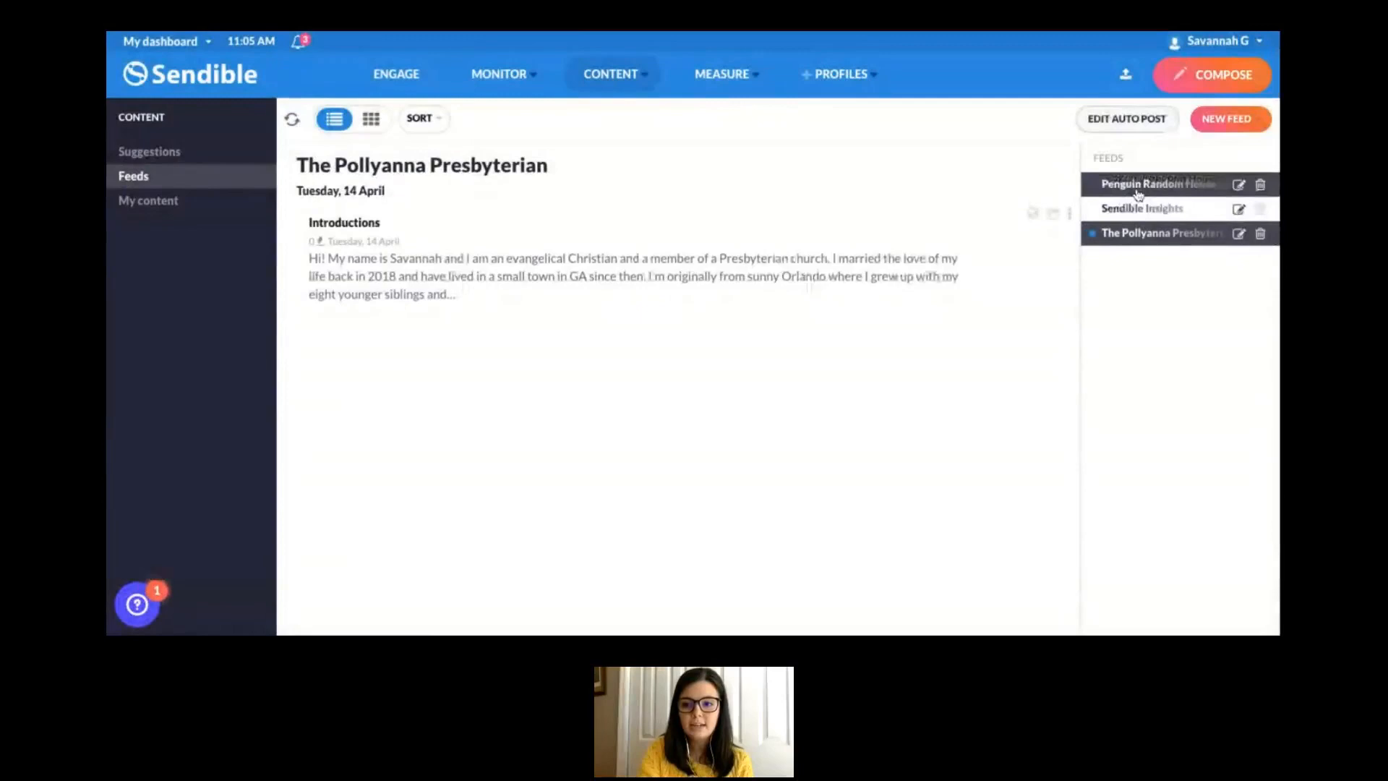
# - Open the Penguin Random House Library Marketing feed to view its entries
pyautogui.click(1138, 193)
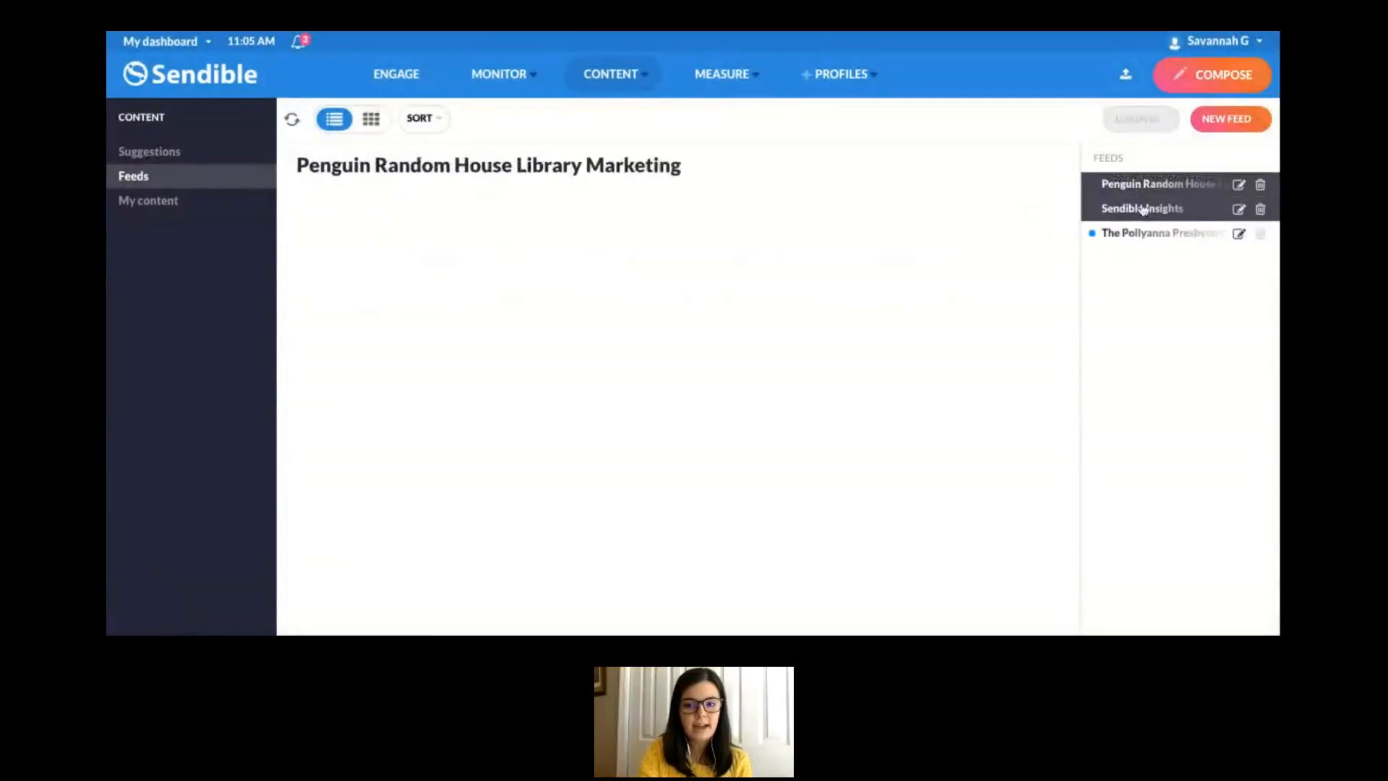
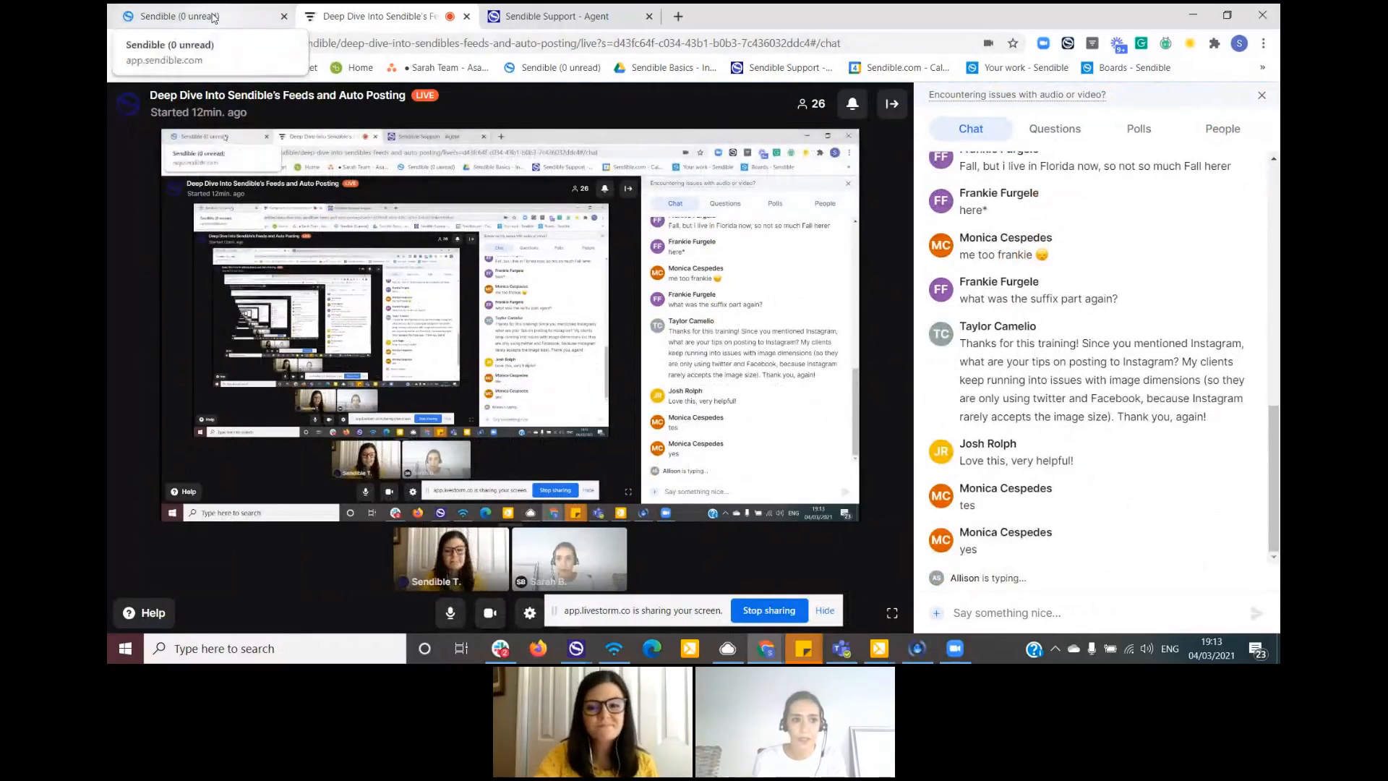
# - Switch to Sendible, open the A to Z Heating & Cooling feed's auto post, and examine the prefix and suffix fields in its advanced options
pyautogui.click(214, 16)
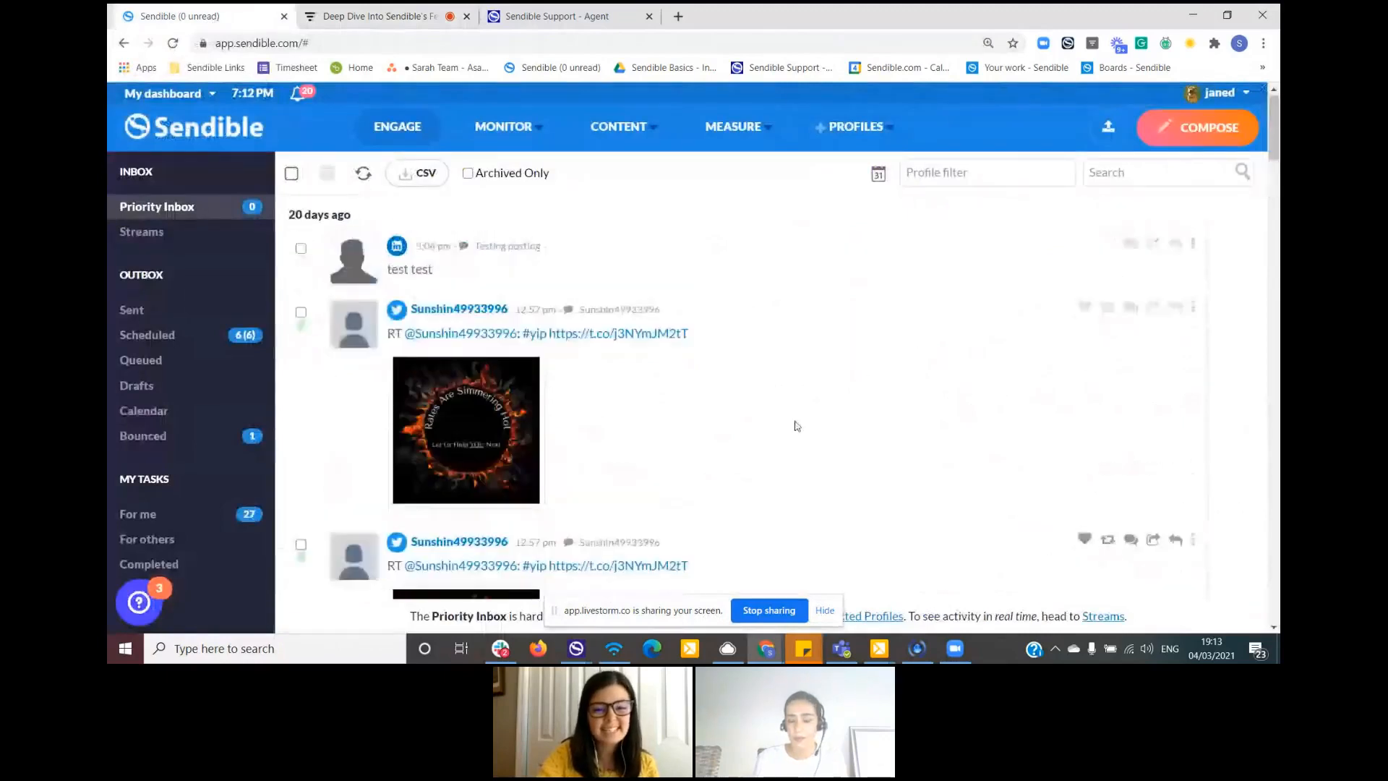
pyautogui.scroll(-2, 740, 344)
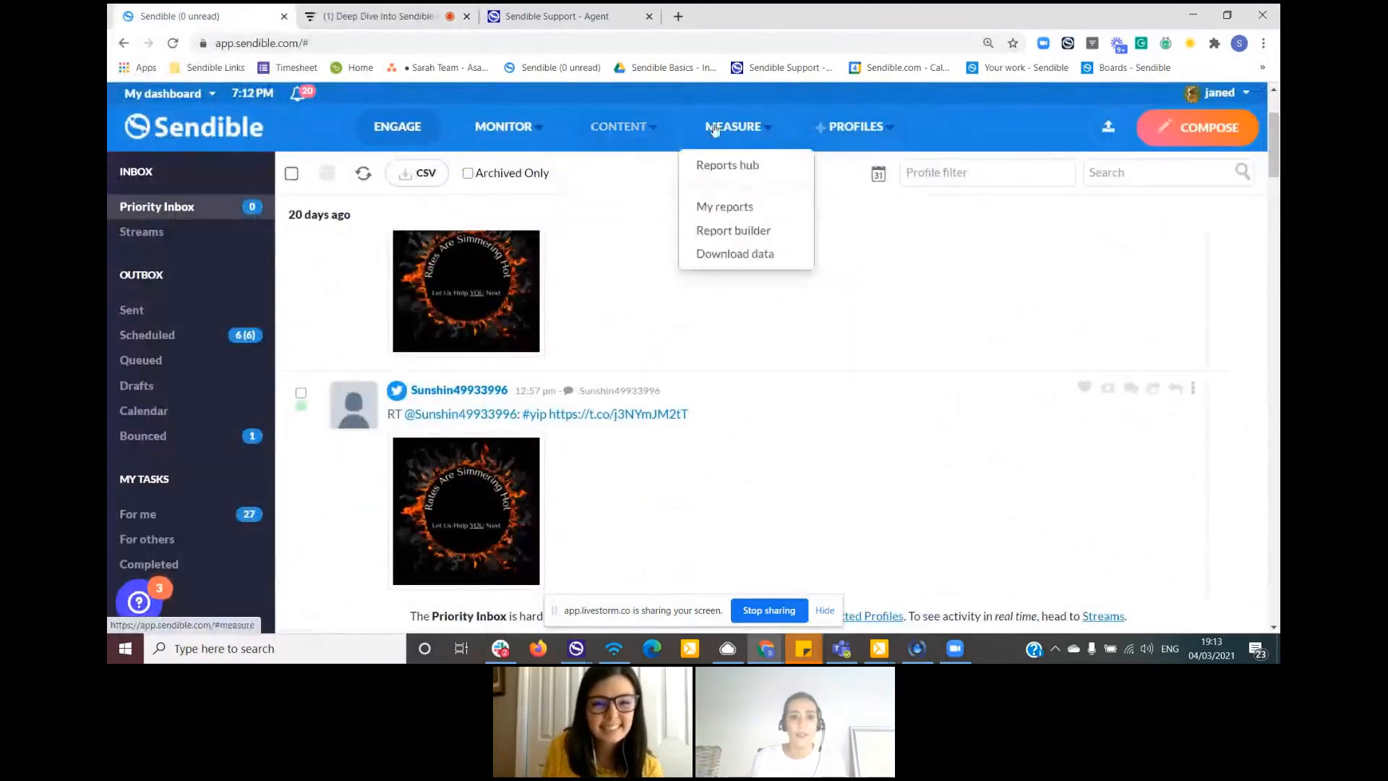
pyautogui.click(599, 188)
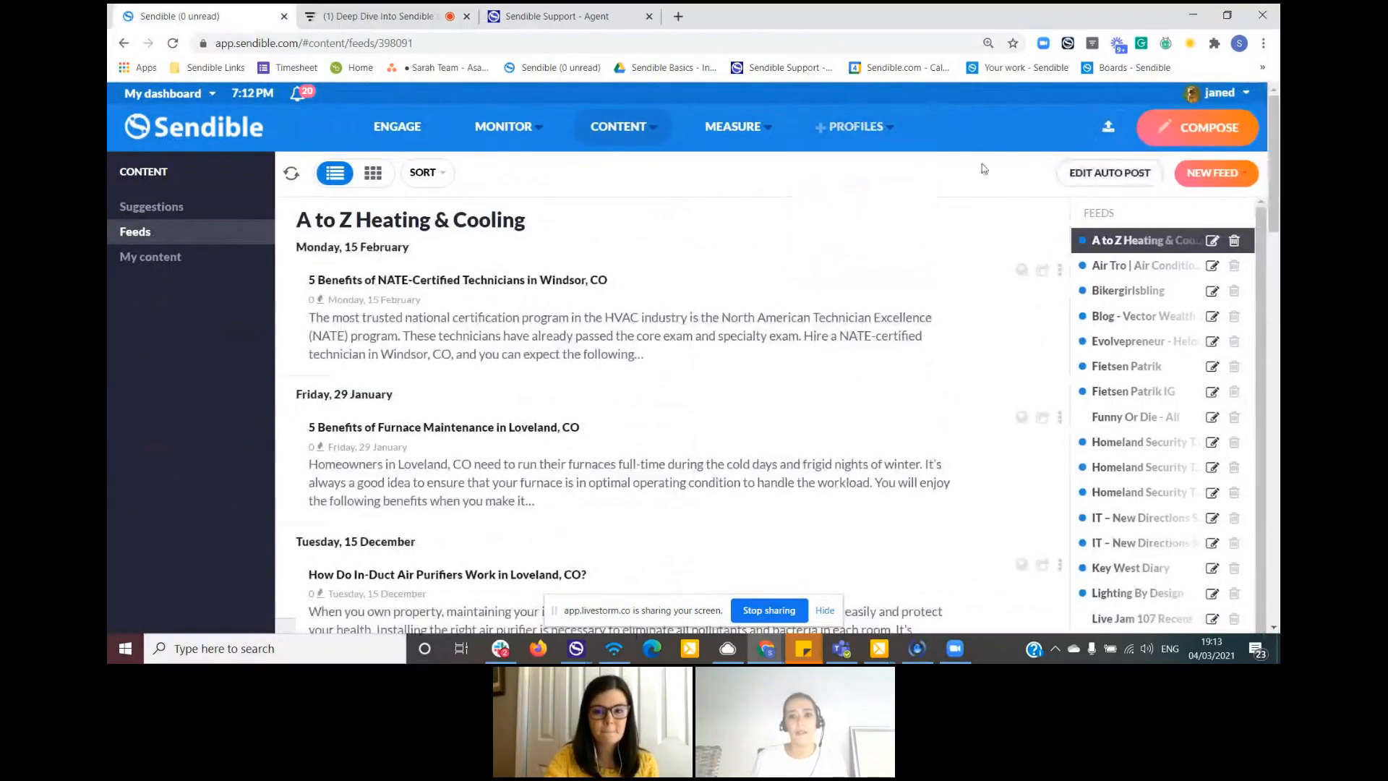
pyautogui.click(1107, 176)
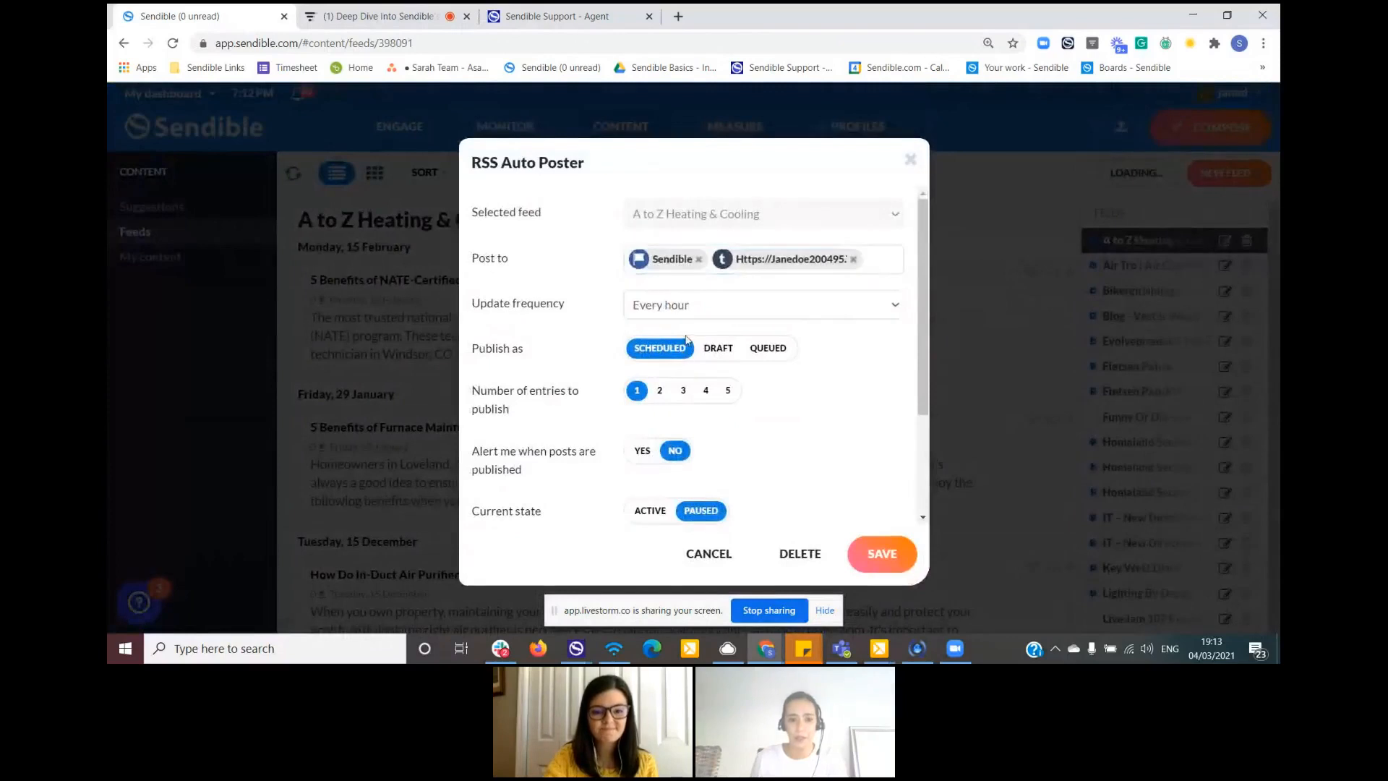
pyautogui.scroll(-2, 591, 433)
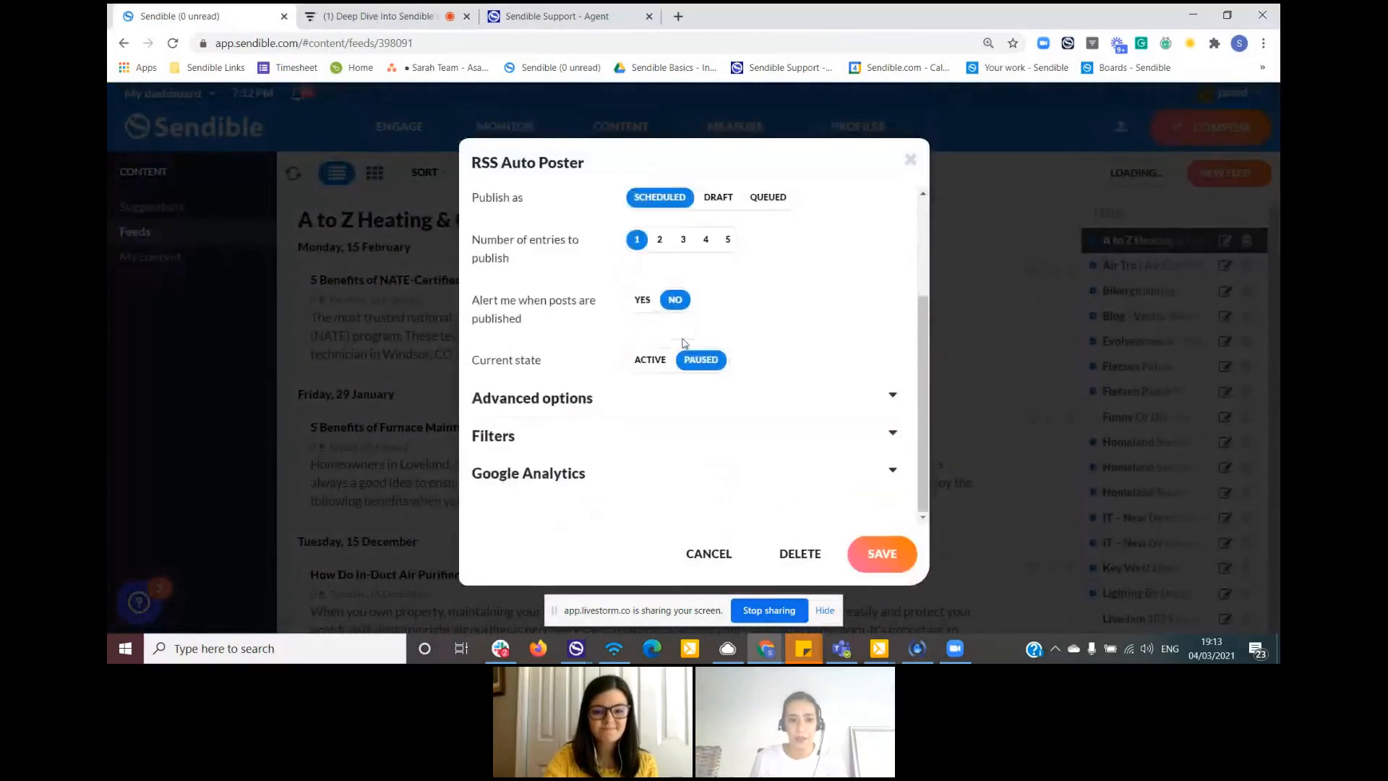
pyautogui.click(598, 398)
pyautogui.scroll(-4, 707, 397)
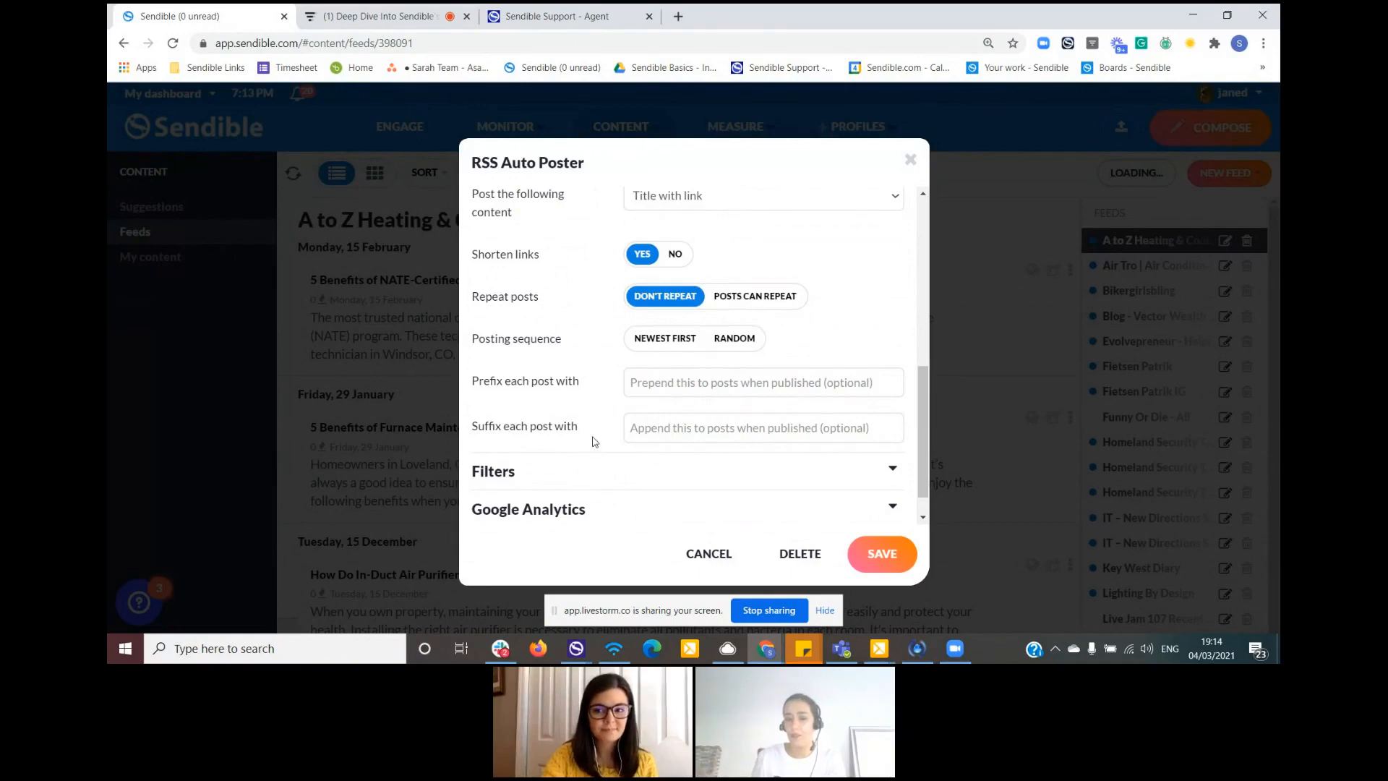
# - Switch to the Livestorm webinar and read the attendees' chat messages and submitted questions
pyautogui.click(365, 14)
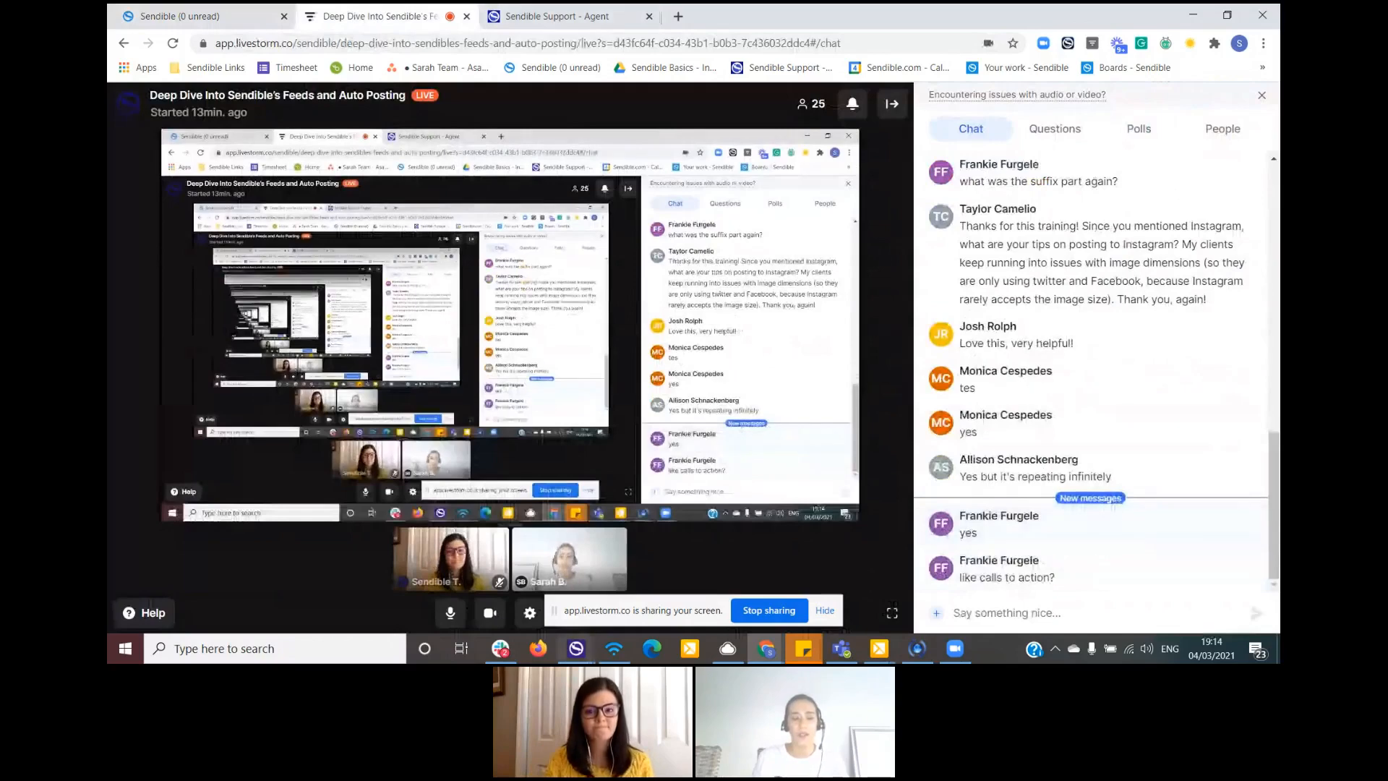
pyautogui.click(209, 15)
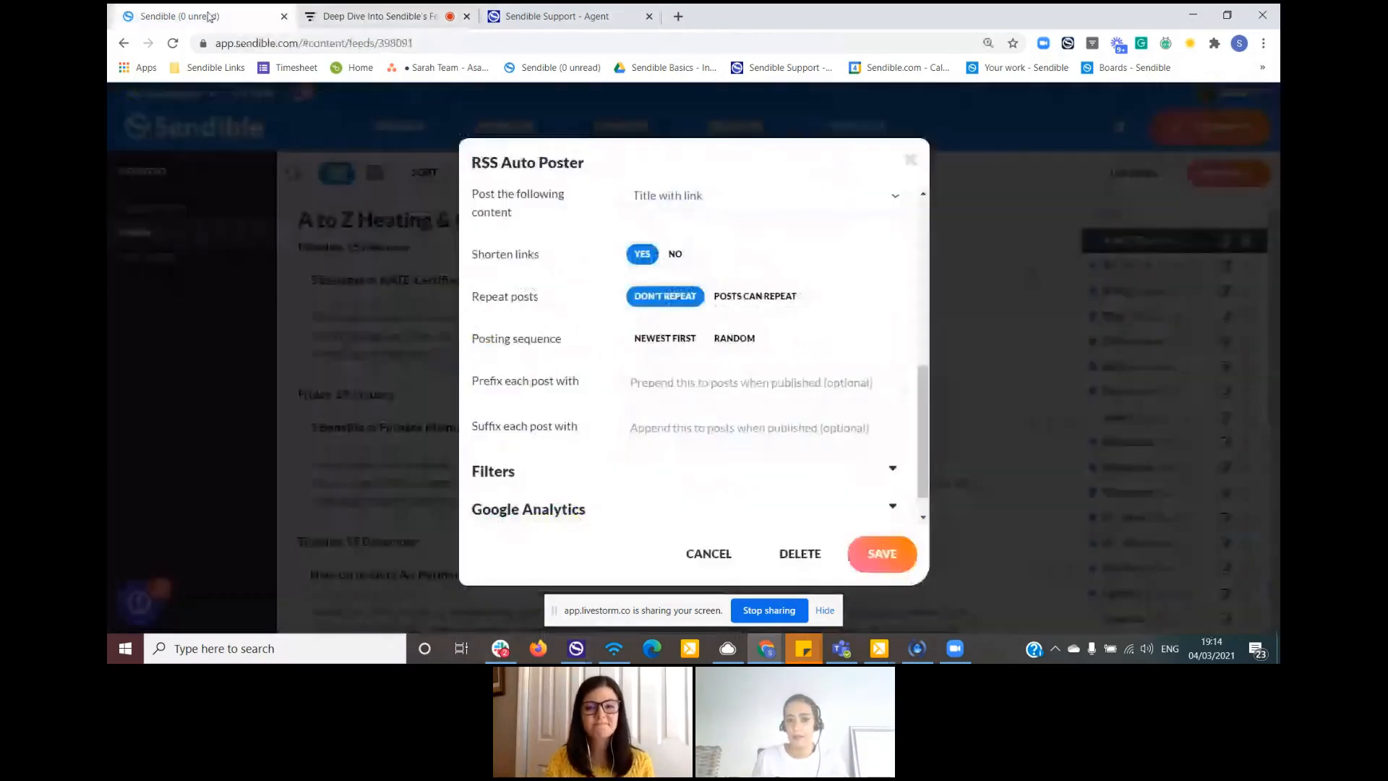
pyautogui.click(370, 24)
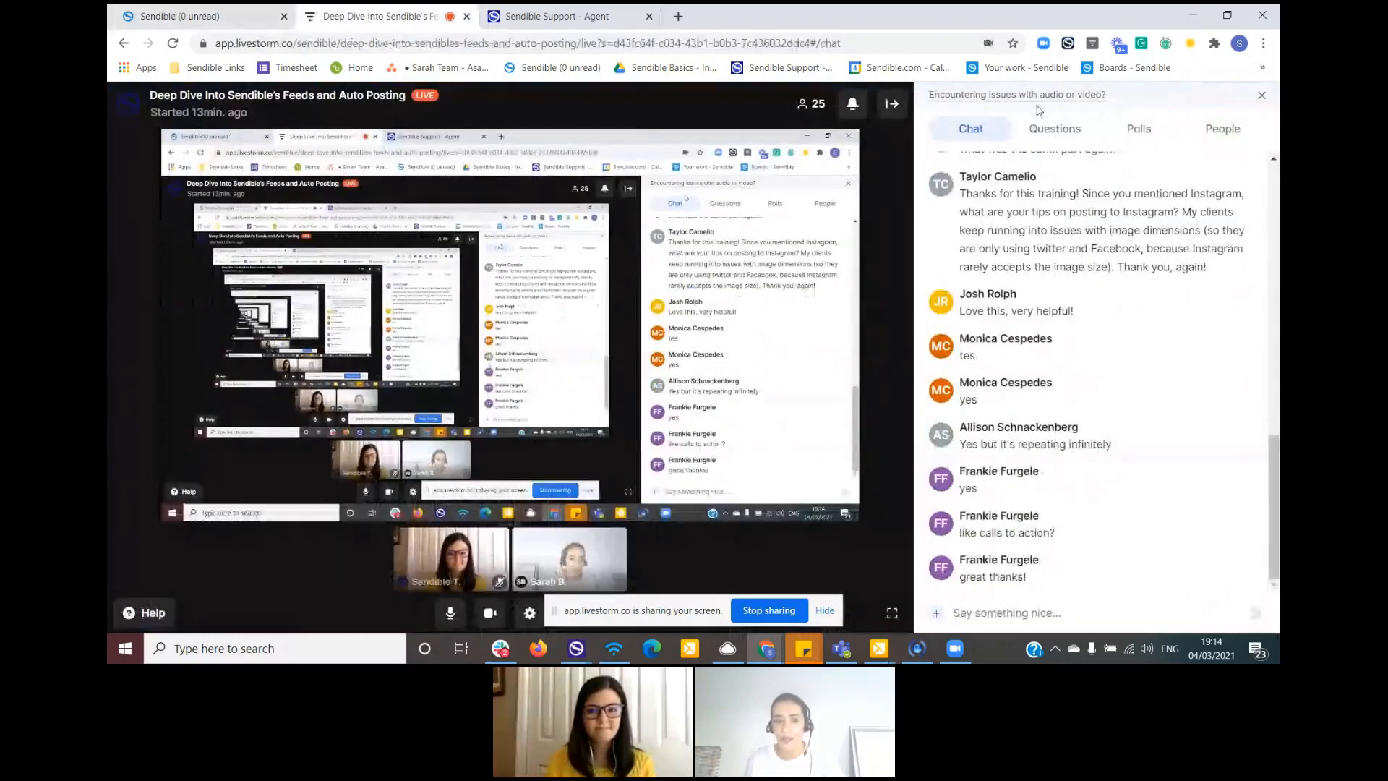
pyautogui.click(1055, 129)
# - Return to Sendible and close the A to Z Heating & Cooling auto post settings without saving
pyautogui.click(218, 16)
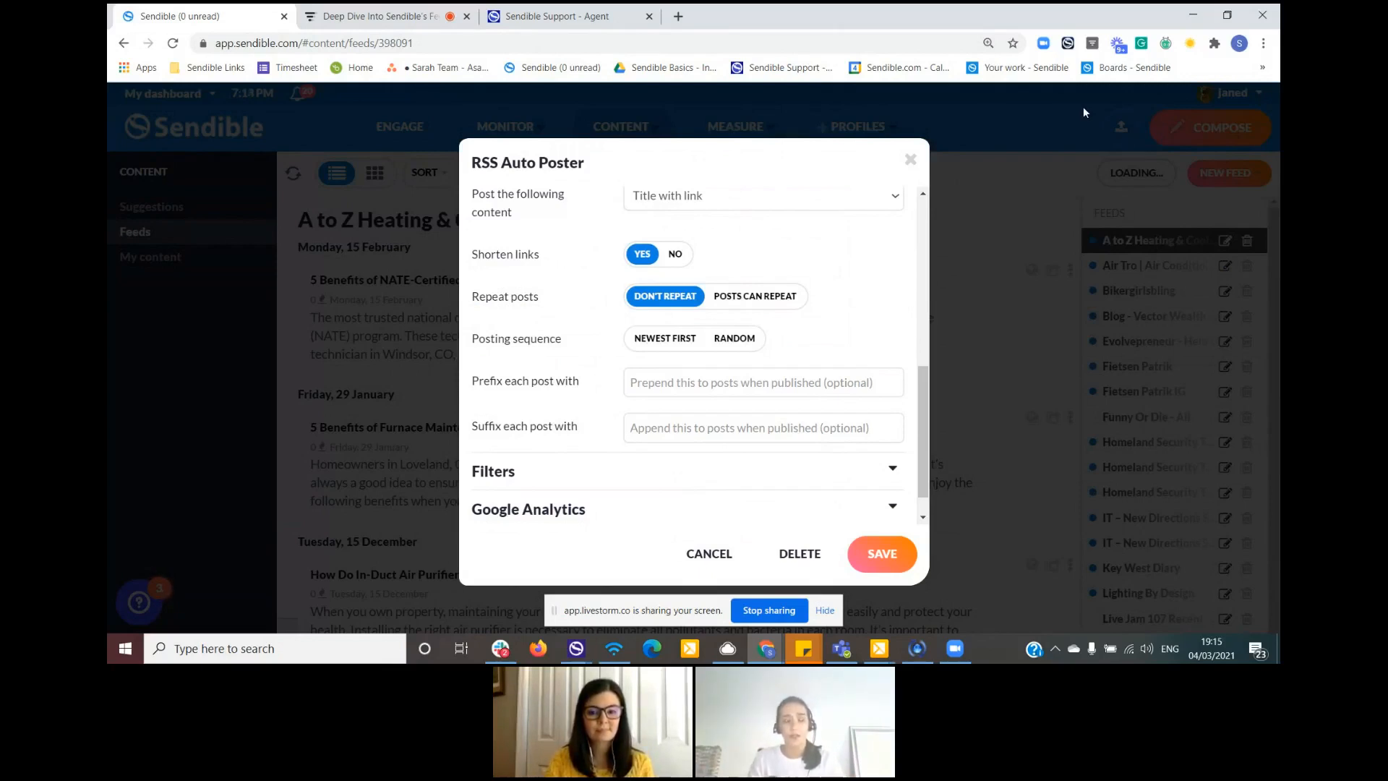
pyautogui.click(963, 660)
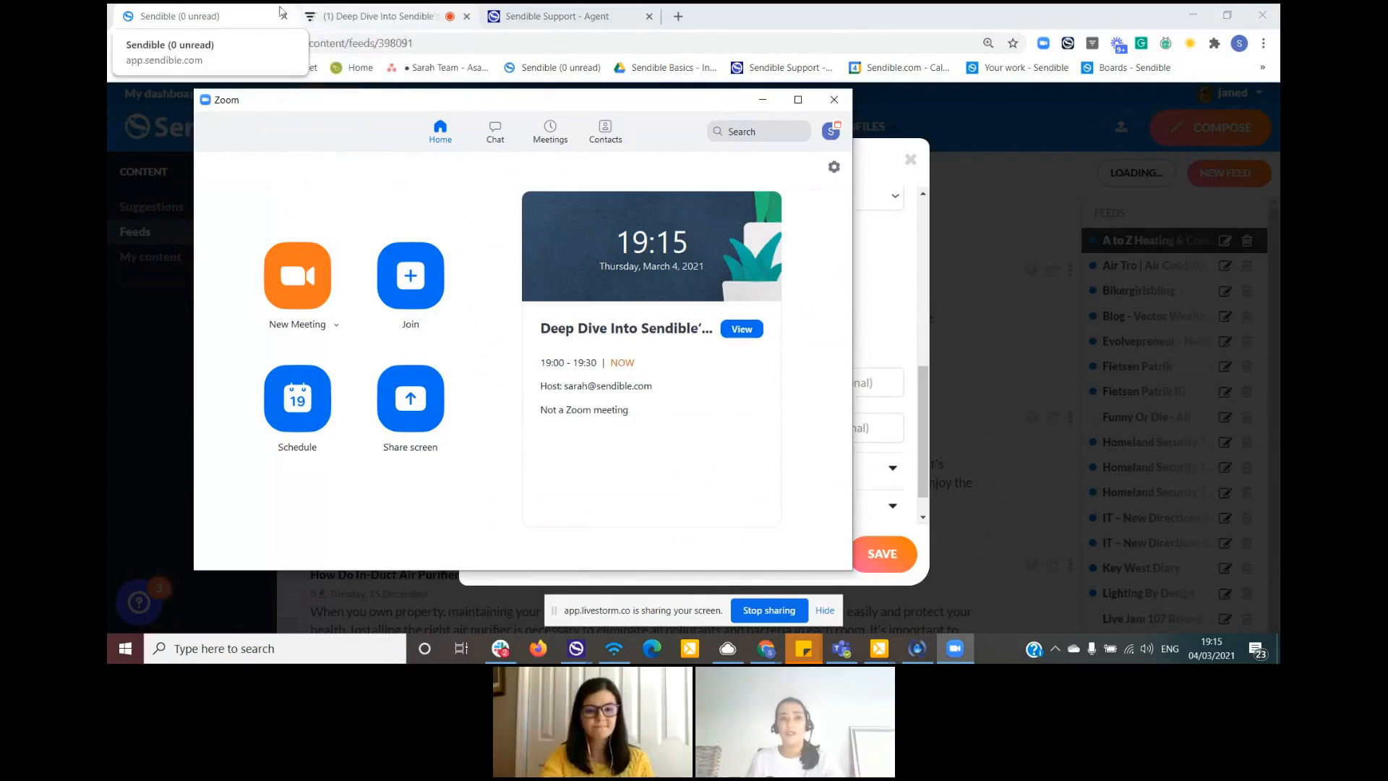
pyautogui.click(374, 21)
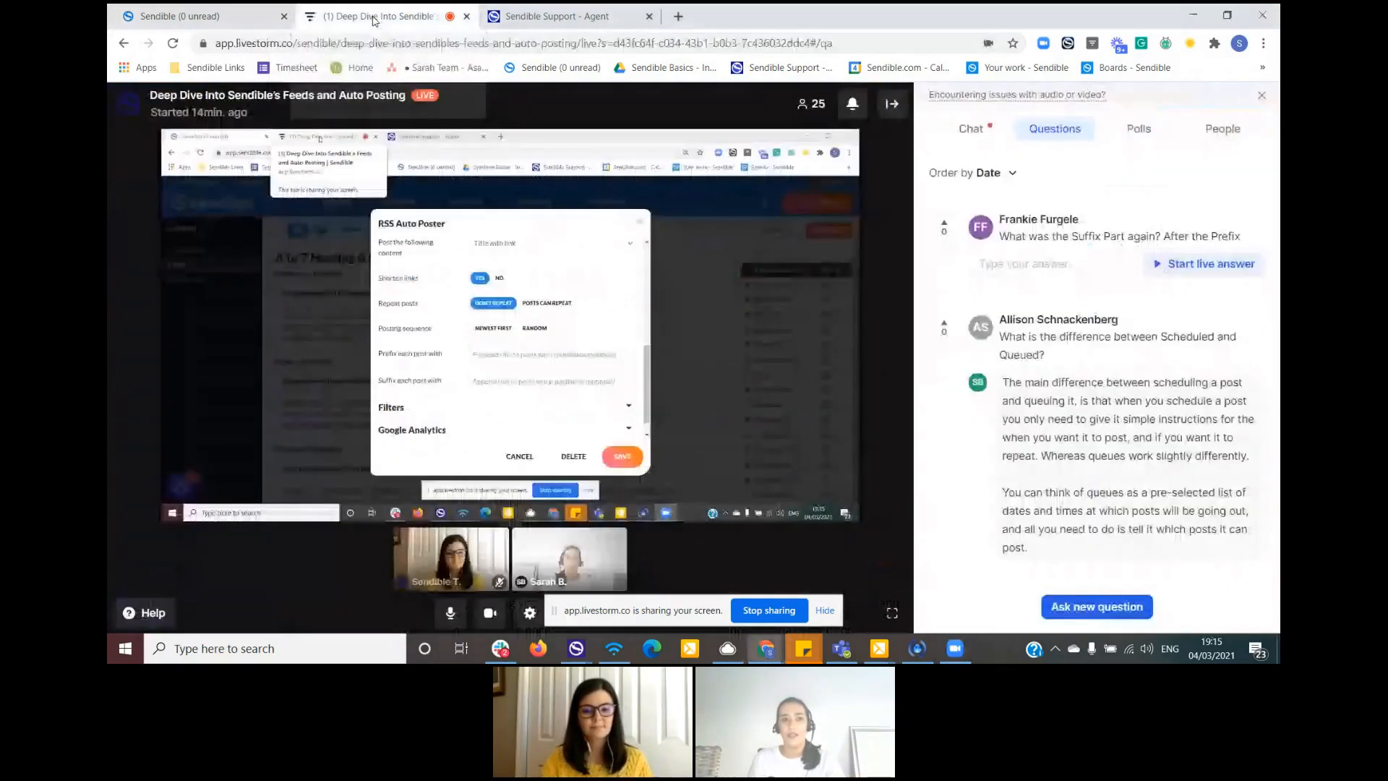
pyautogui.click(230, 20)
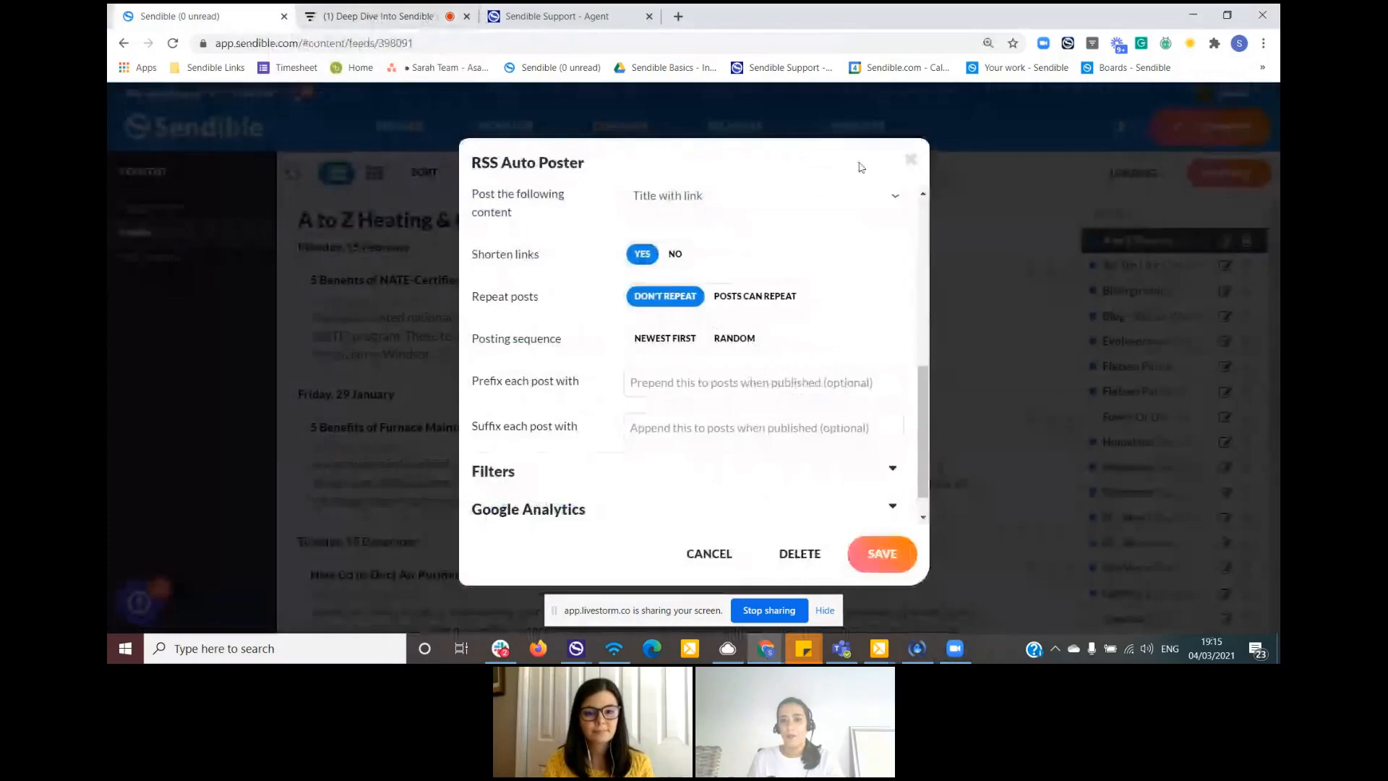
pyautogui.click(910, 158)
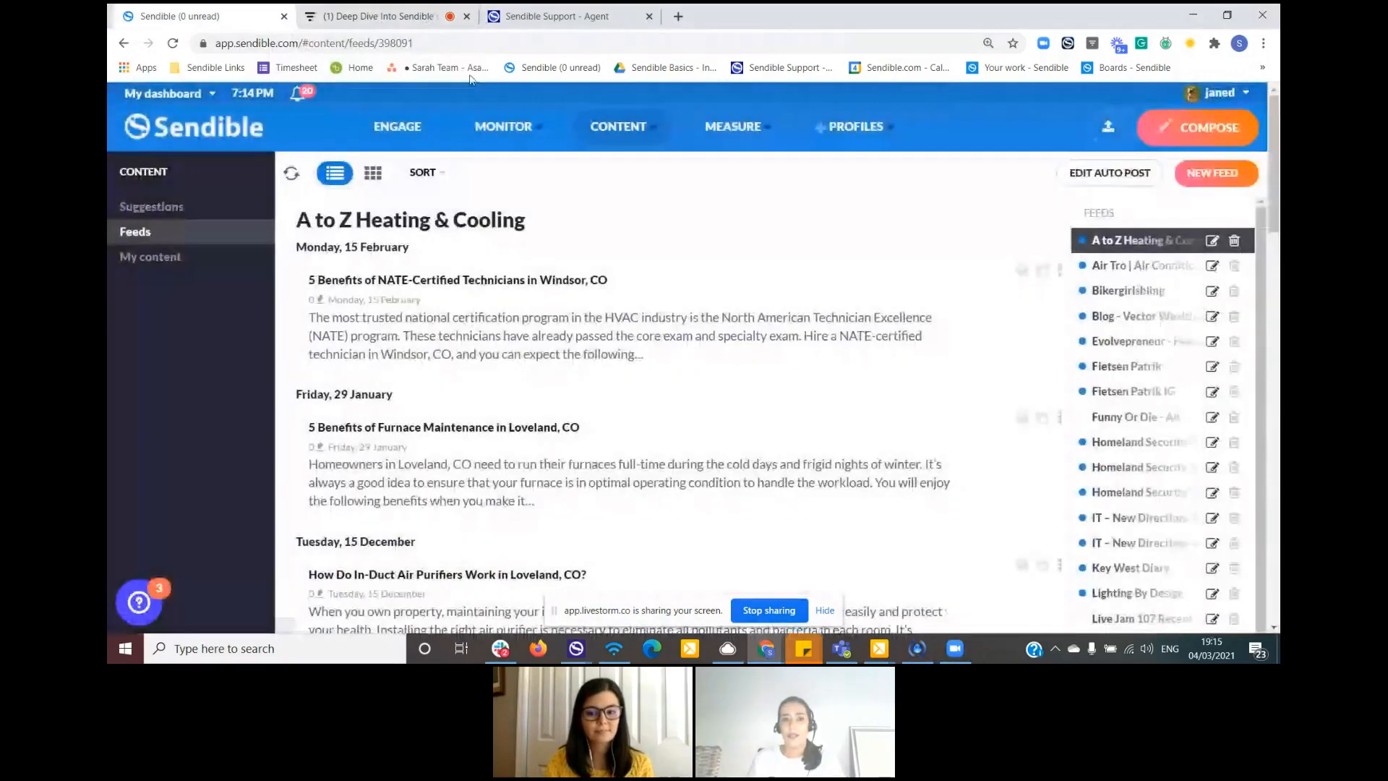
# - Open the queued posts in the outbox and show the available actions for the Copy of My Queue queue
pyautogui.moveTo(657, 130)
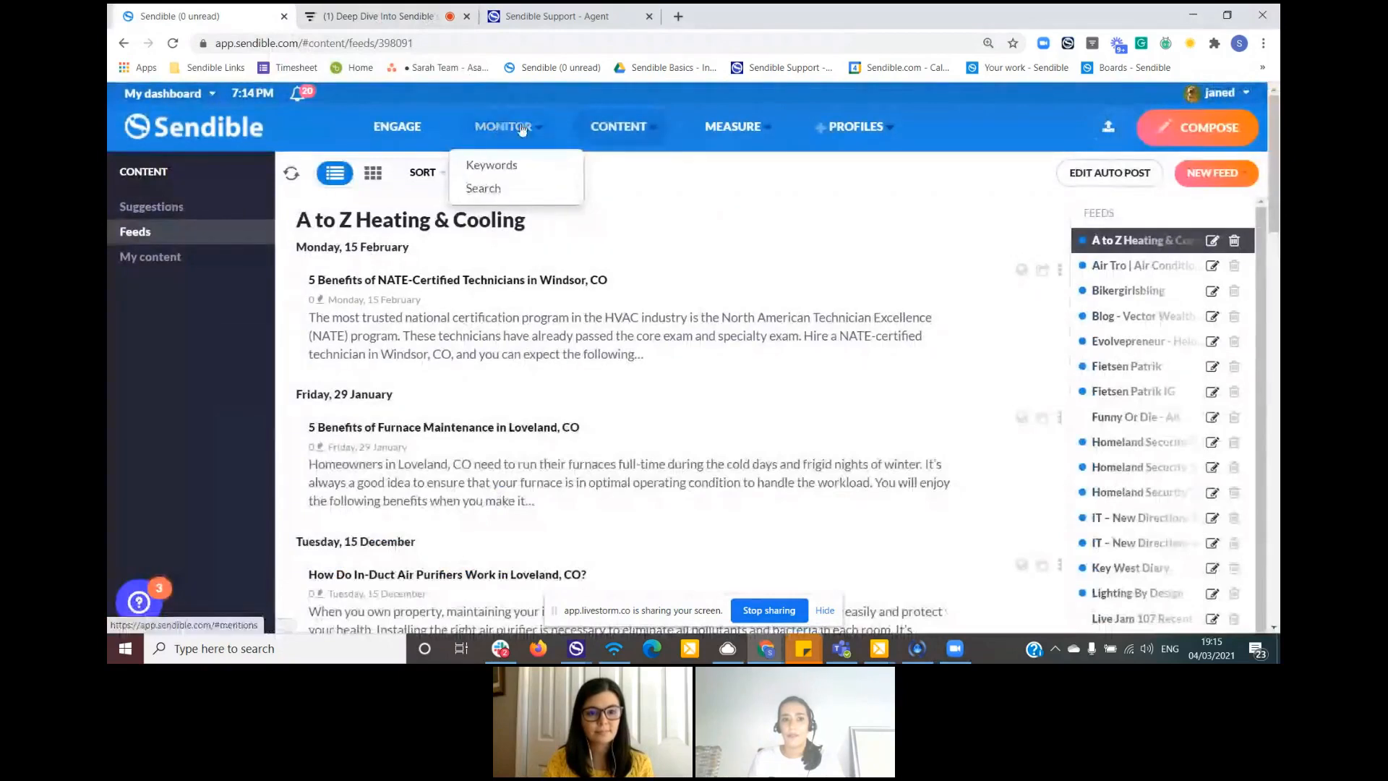
pyautogui.click(394, 127)
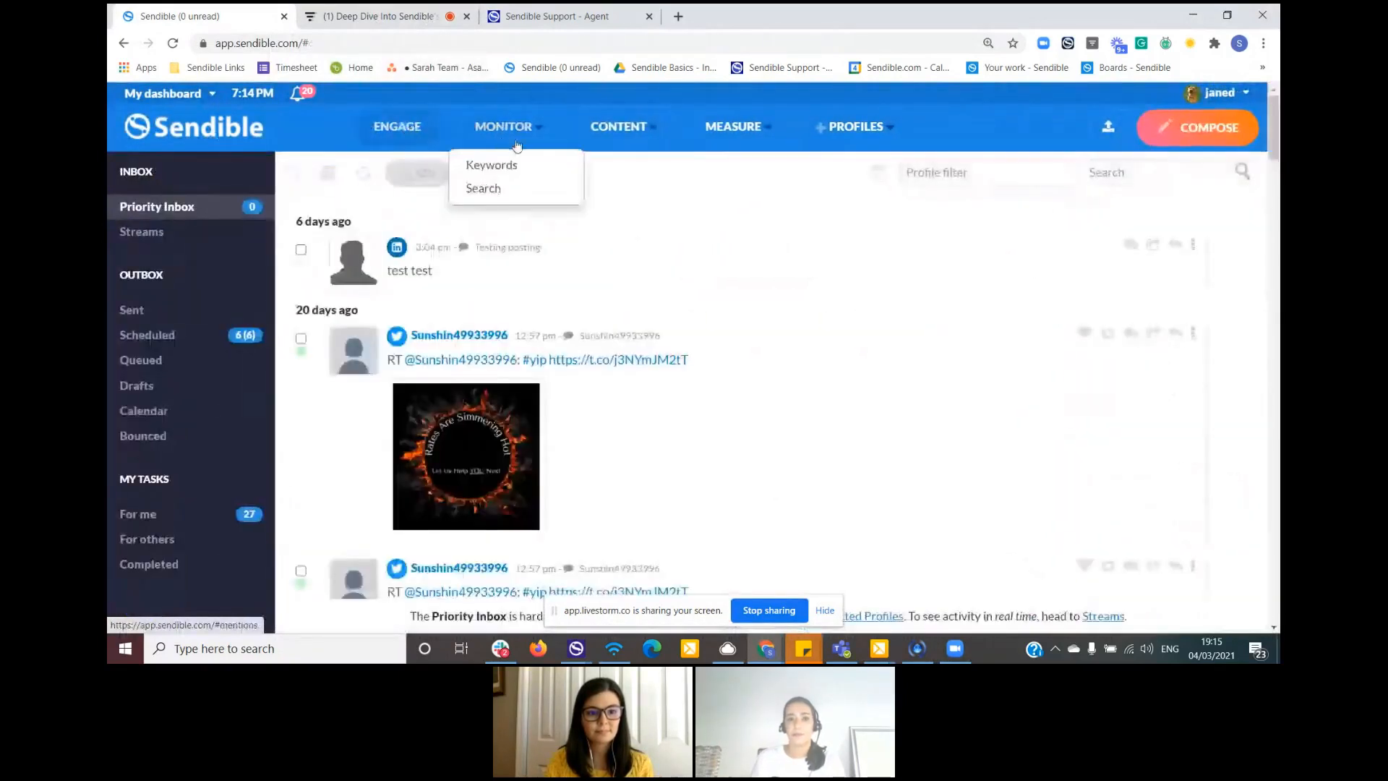
pyautogui.moveTo(594, 127)
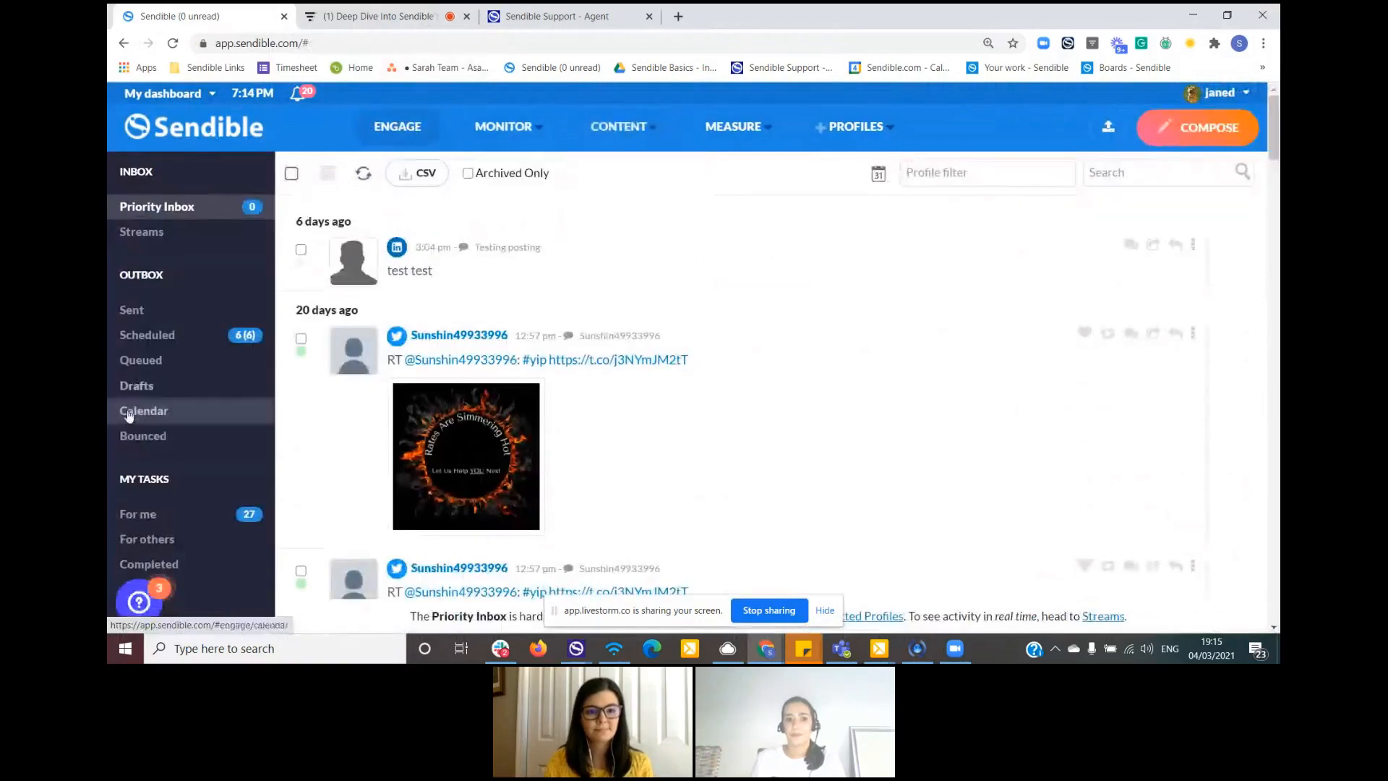
pyautogui.click(164, 363)
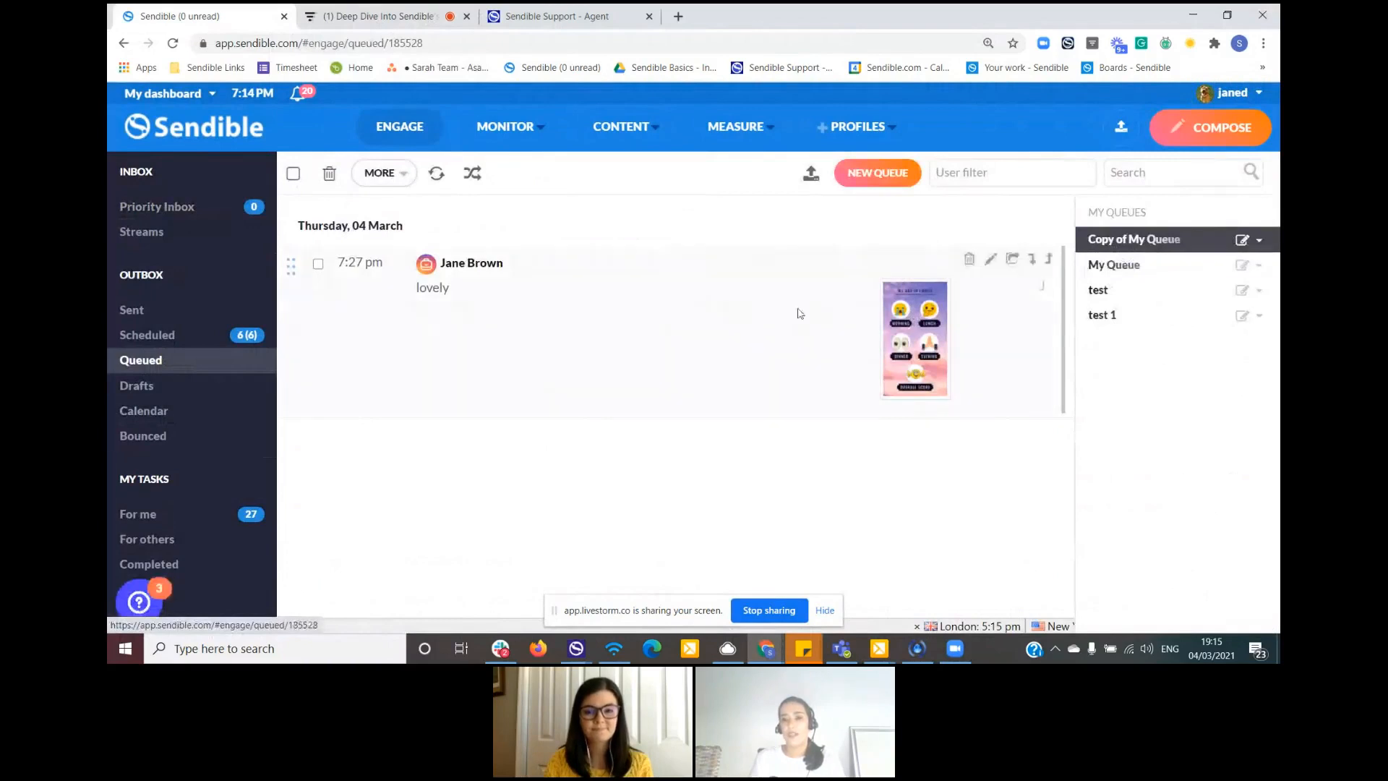
pyautogui.click(1259, 240)
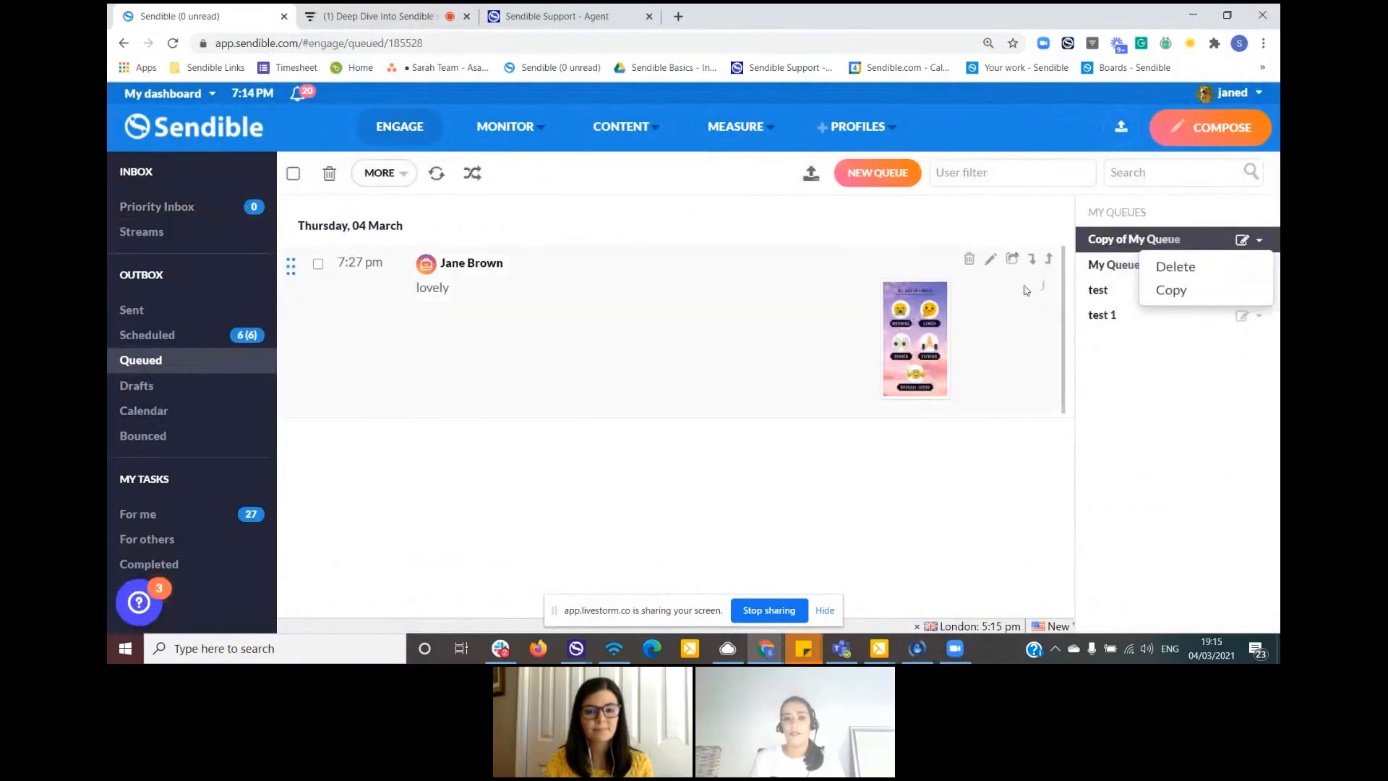
# - Review the Livestorm webinar's questions and chat, and switch to the Zendesk support ticket about scheduled and queued posts
pyautogui.click(375, 10)
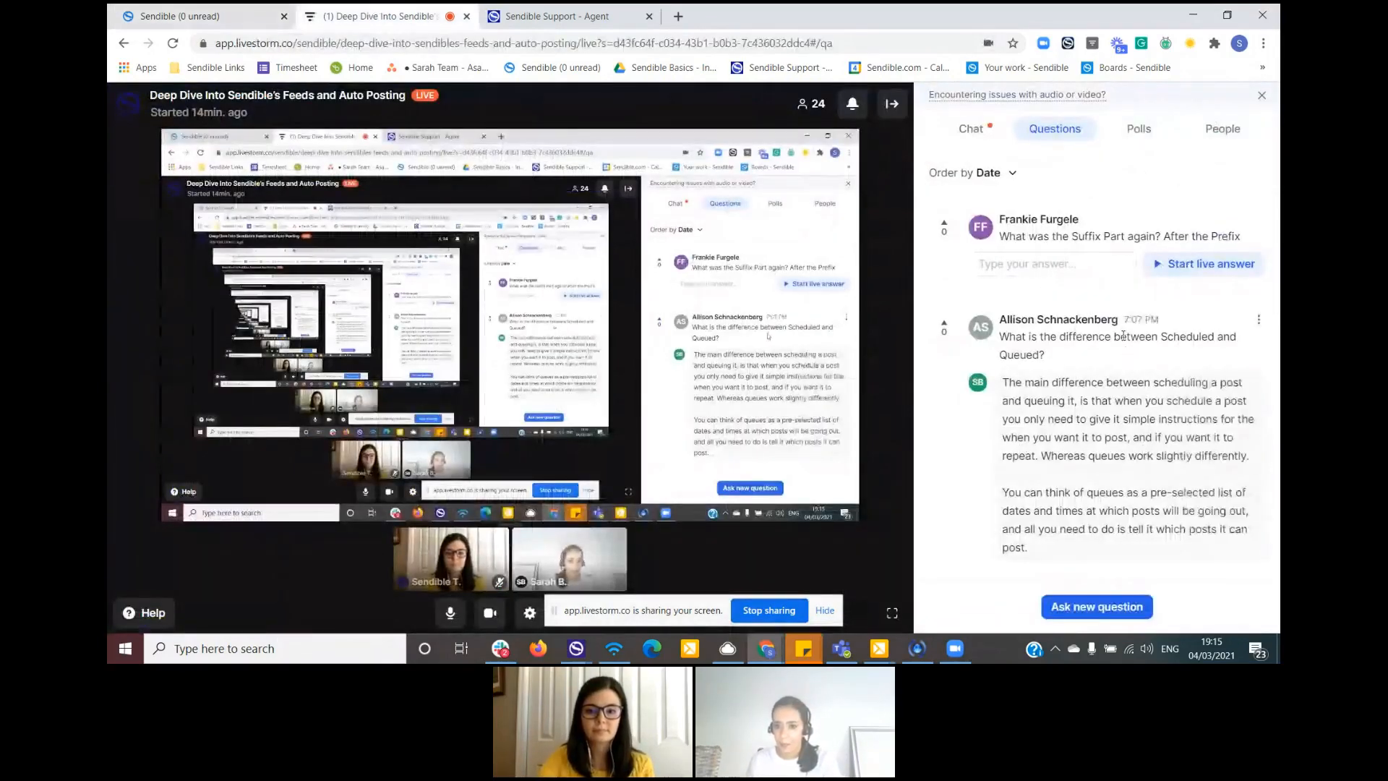
pyautogui.click(971, 129)
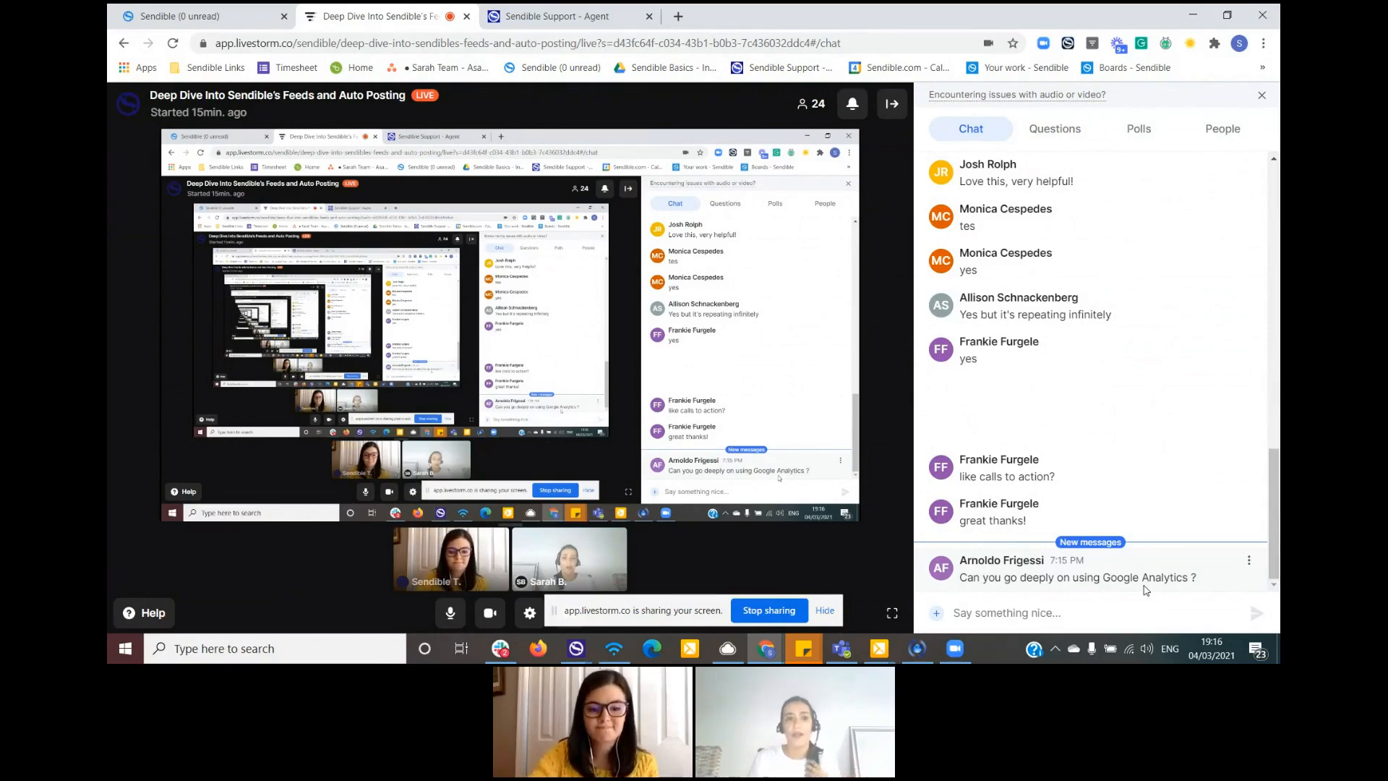
pyautogui.click(552, 17)
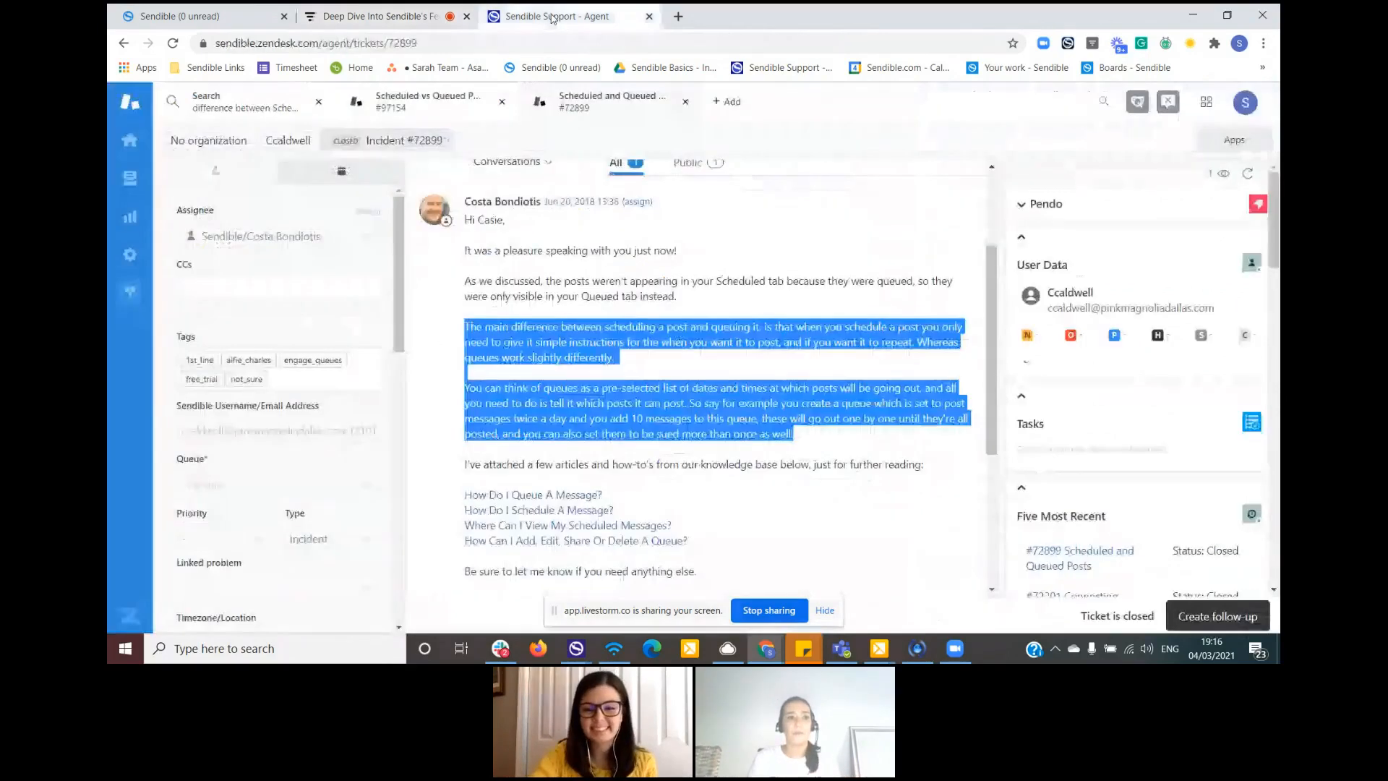
# - Return to the Livestorm webinar and recheck its question list and chat for unanswered attendee questions
pyautogui.click(253, 15)
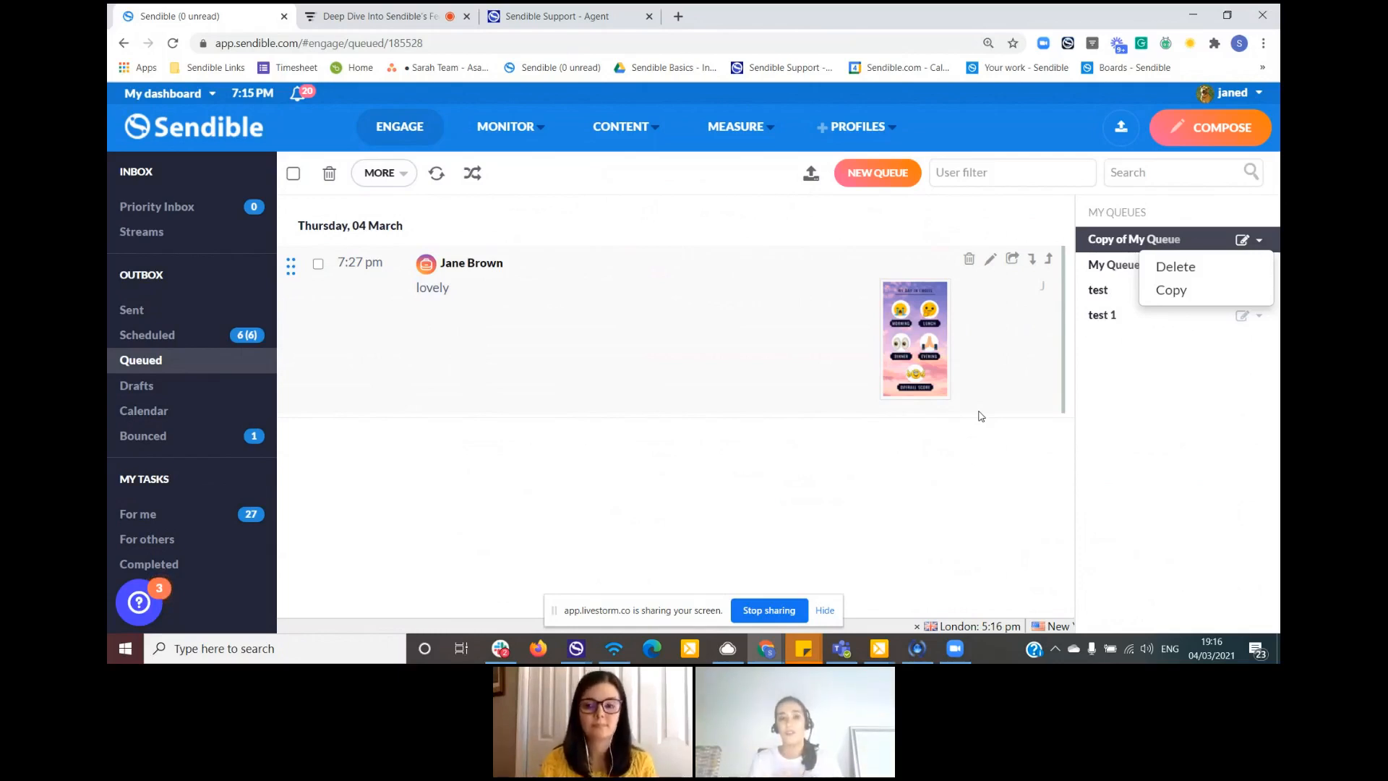
pyautogui.click(397, 26)
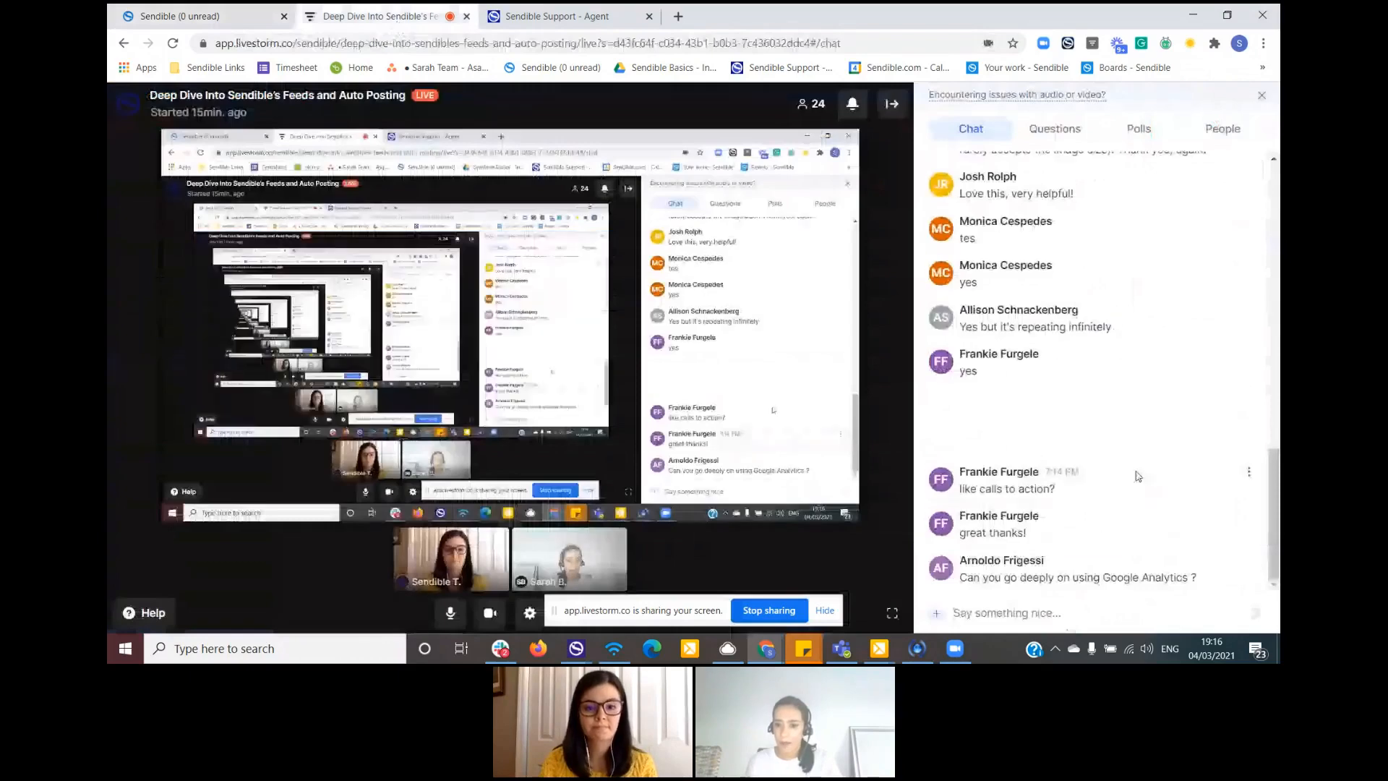
pyautogui.click(1039, 131)
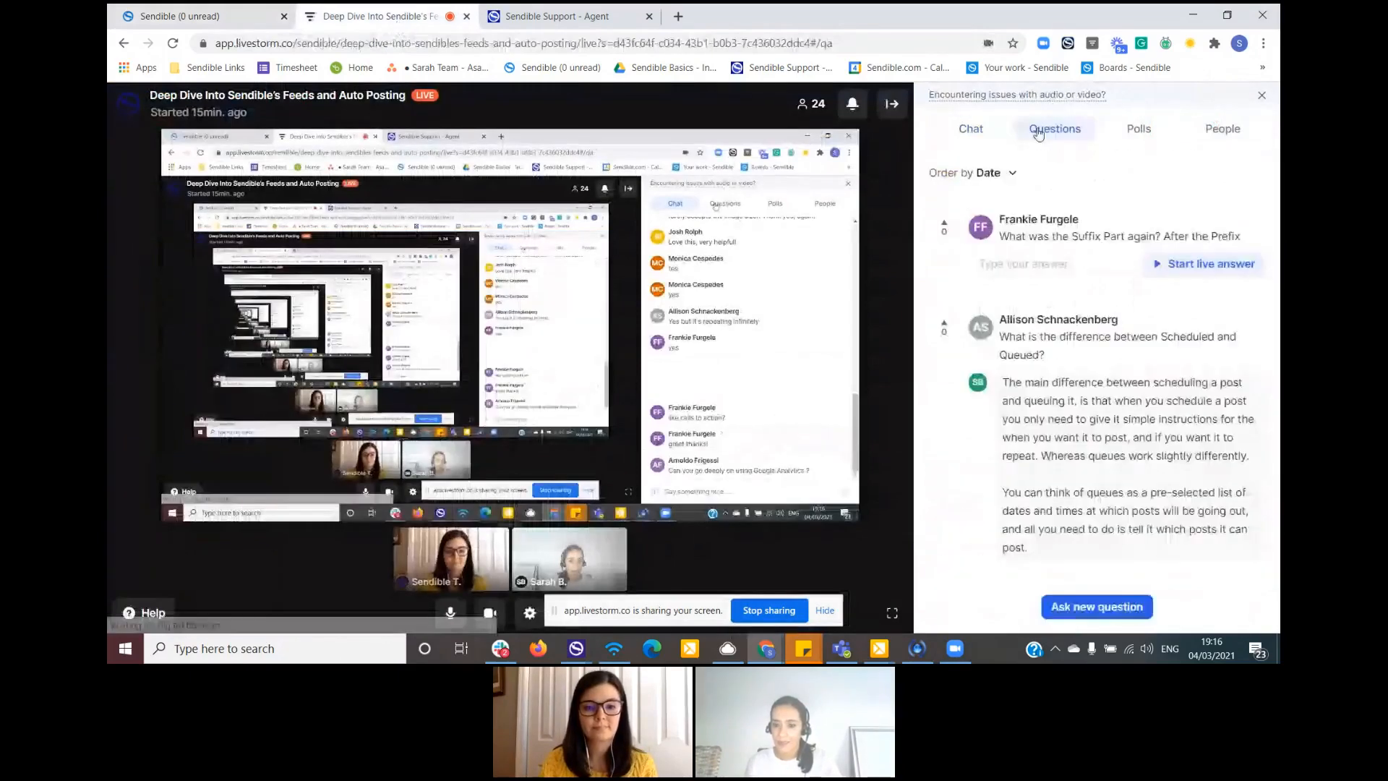
pyautogui.click(980, 133)
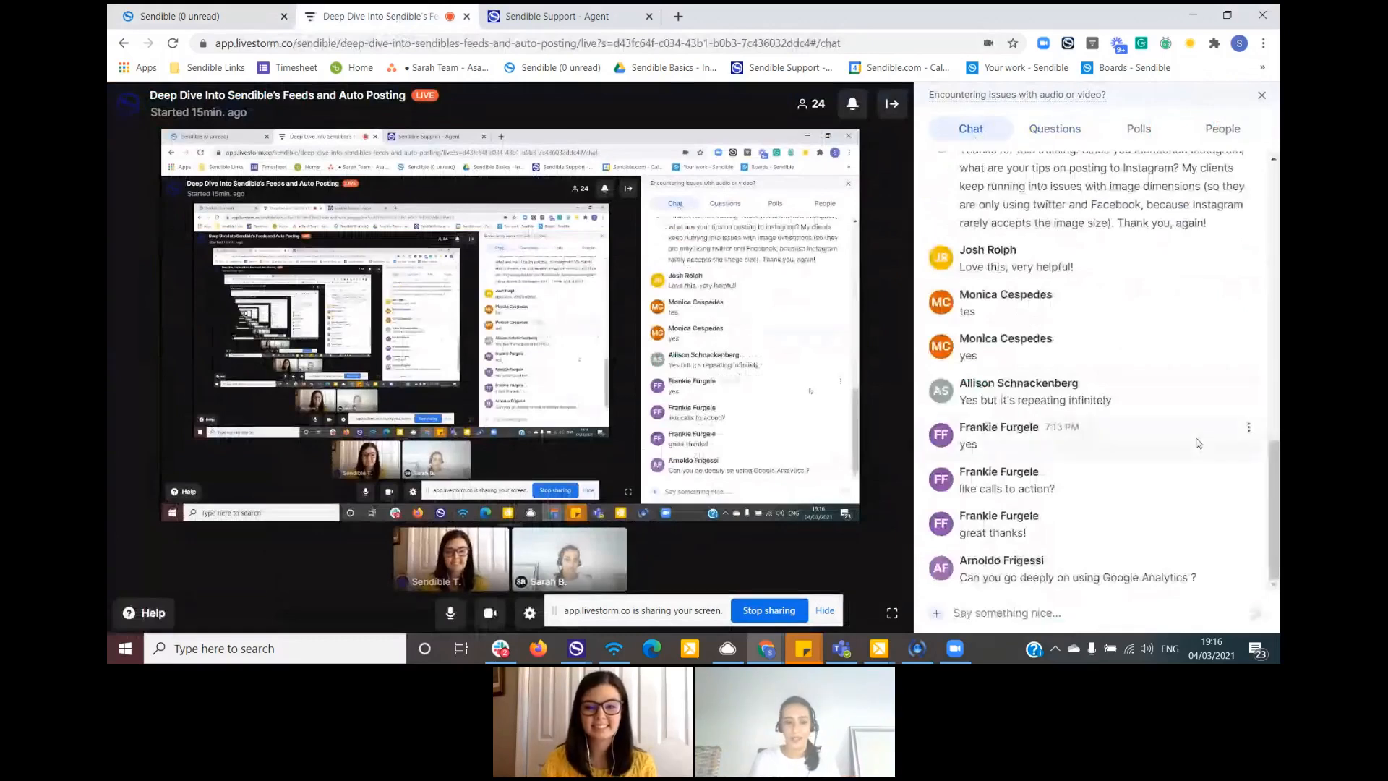